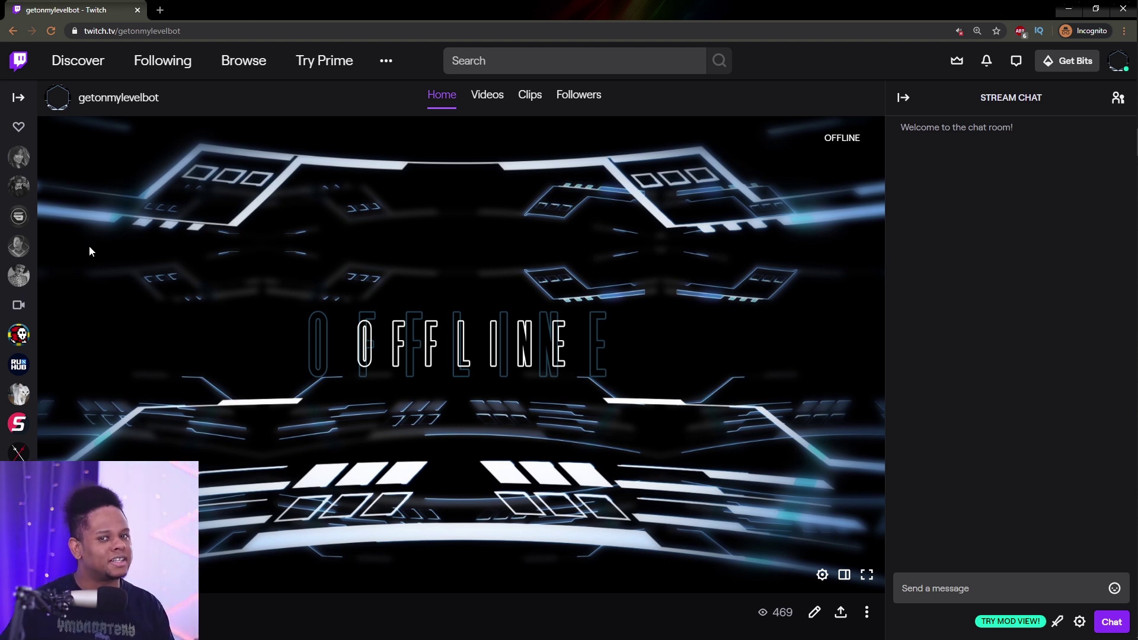
# - Turn on Twitch panel editing and remove the red DONATE panel
pyautogui.scroll(-6, 91, 249)
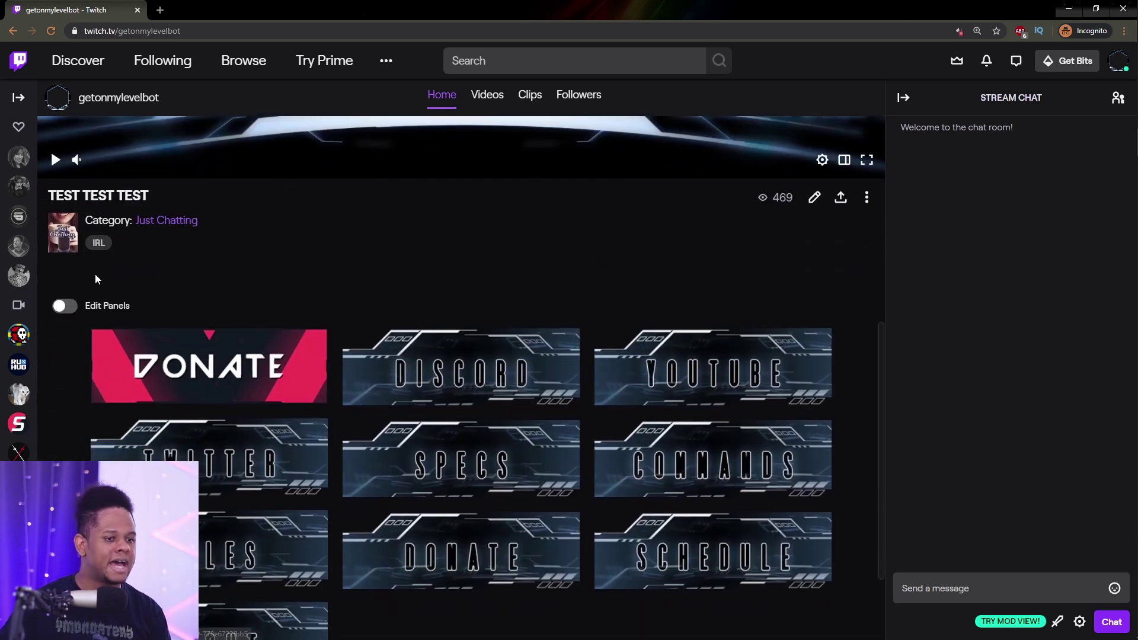
pyautogui.click(64, 307)
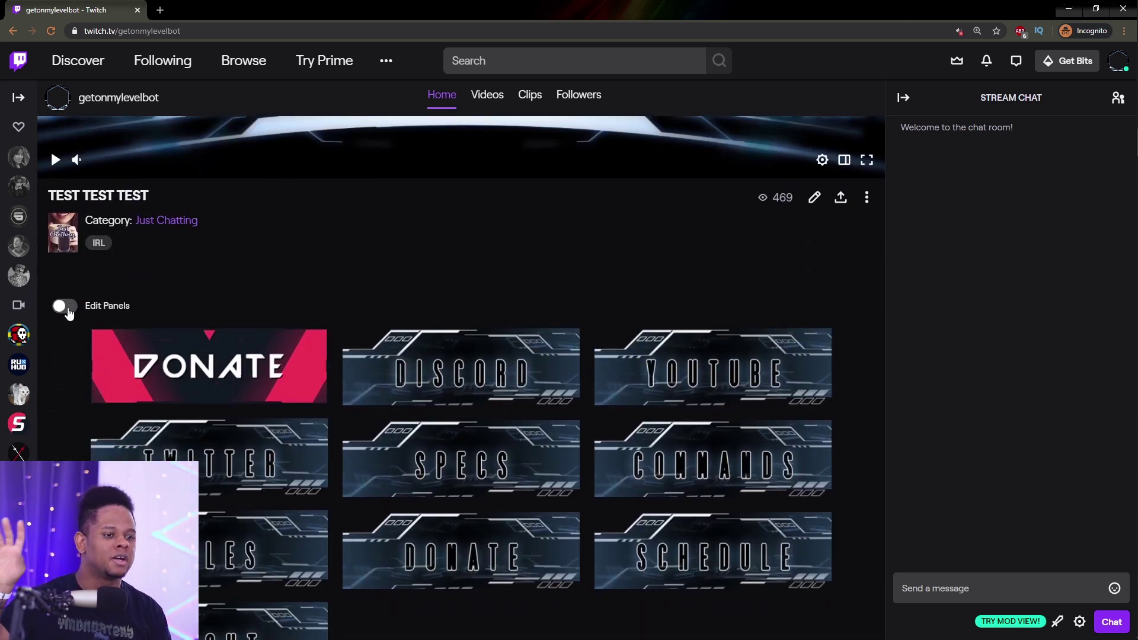
pyautogui.scroll(-8, 71, 305)
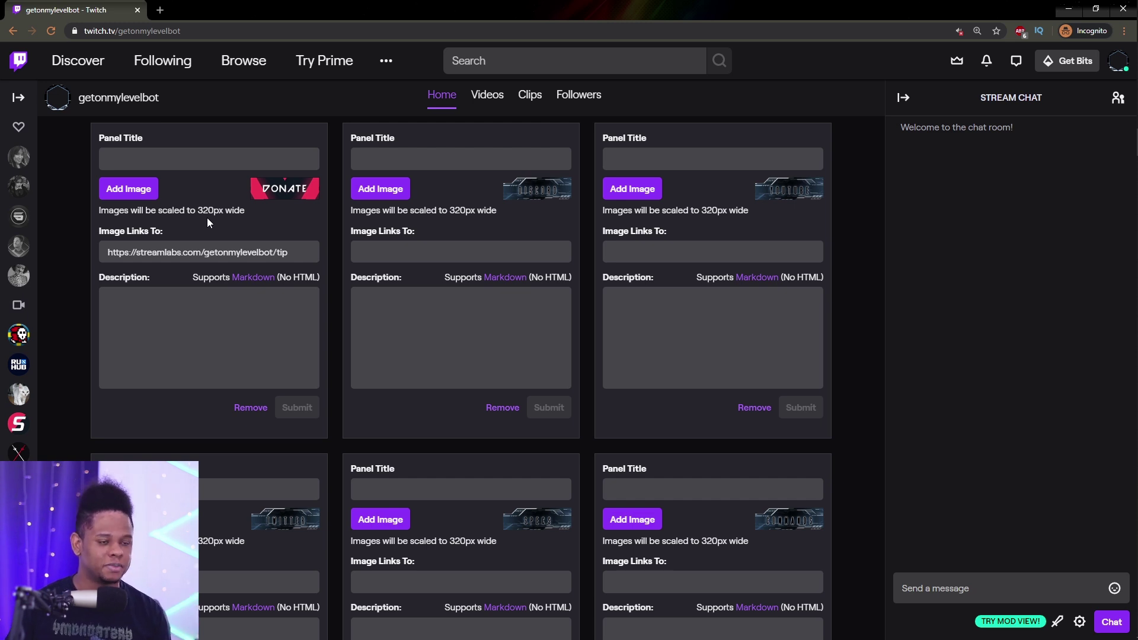
pyautogui.click(247, 407)
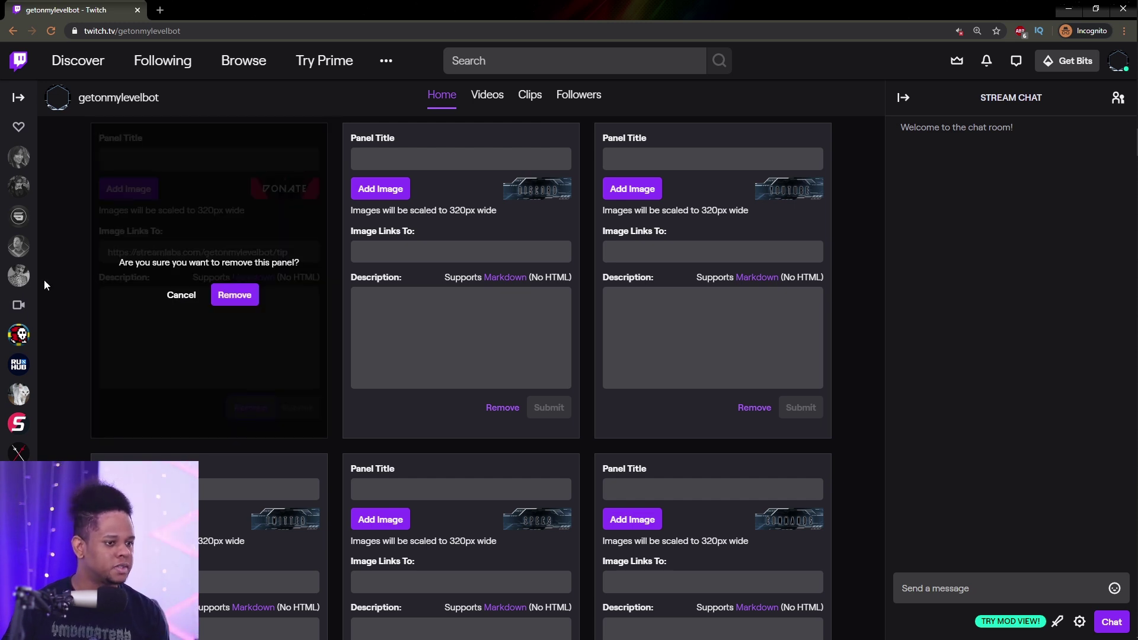
pyautogui.click(235, 294)
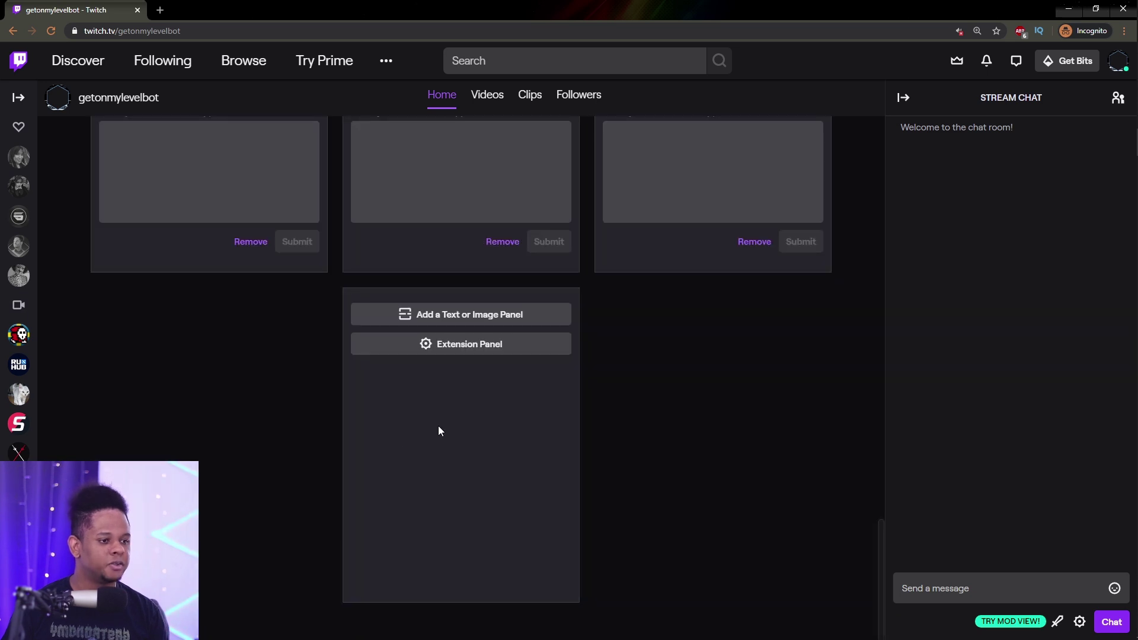
# - Add a text/image panel, cancel its image upload, and turn panel editing off
pyautogui.click(442, 314)
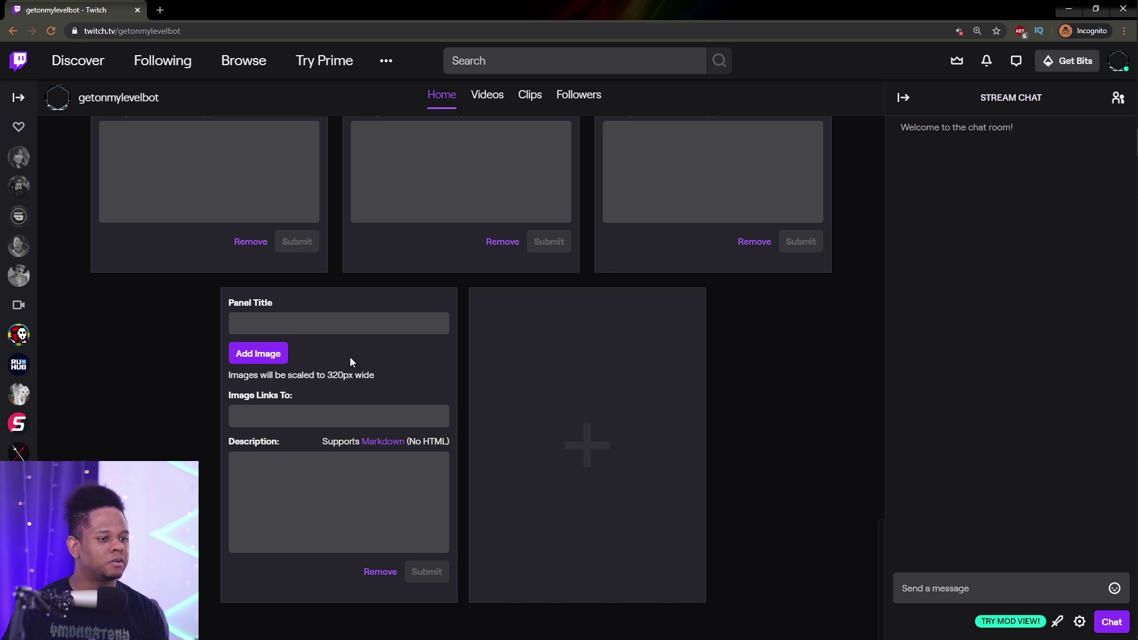
pyautogui.click(267, 354)
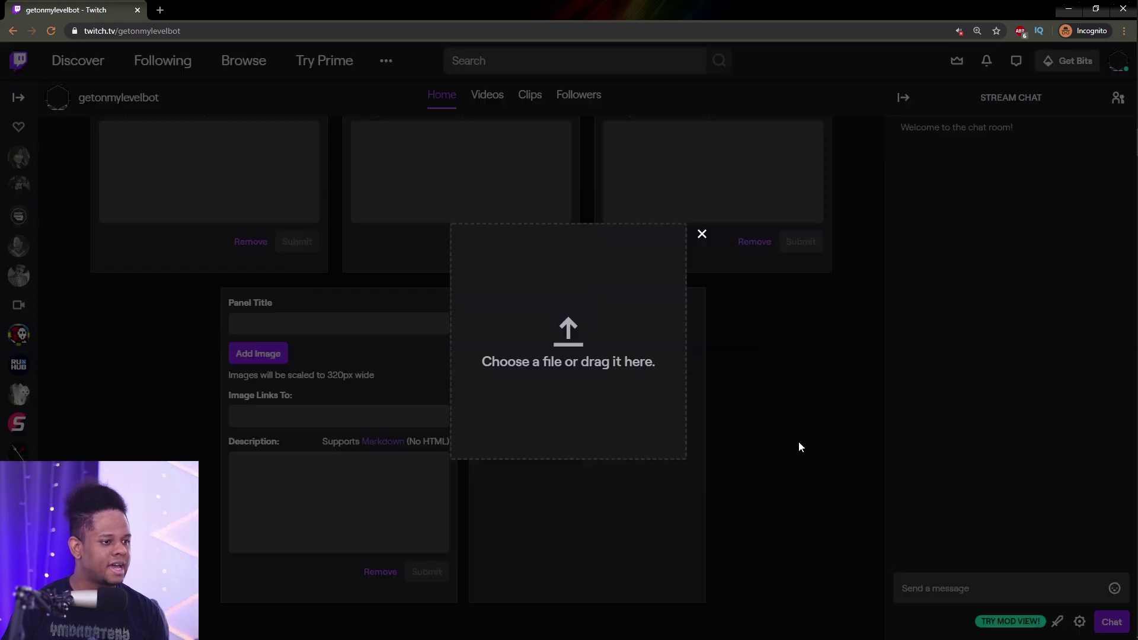
pyautogui.click(597, 373)
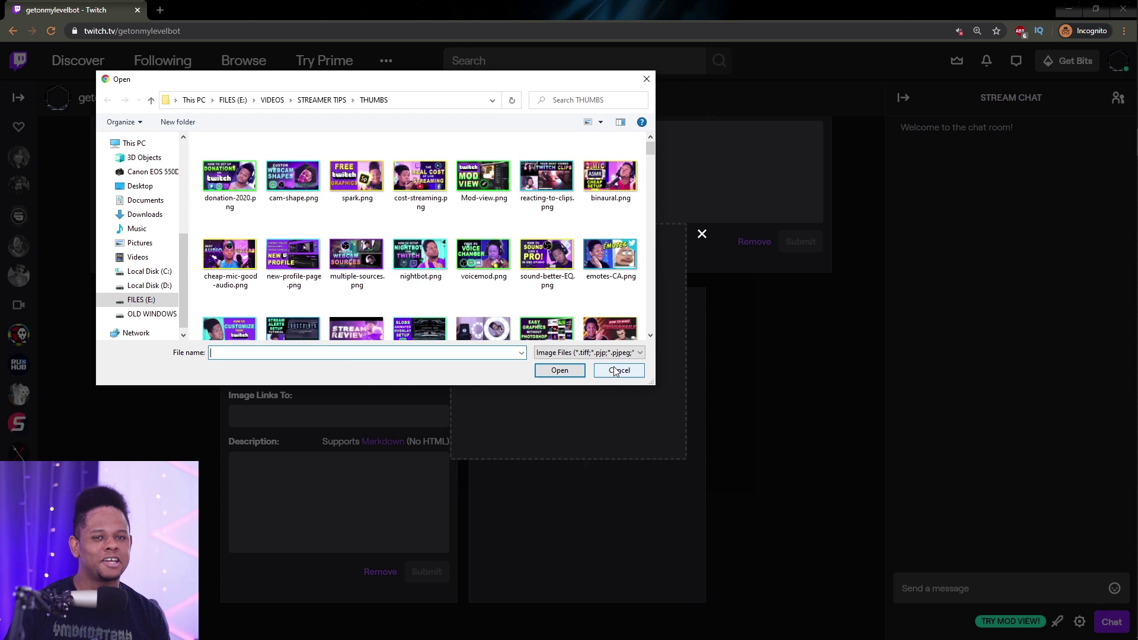
pyautogui.click(614, 369)
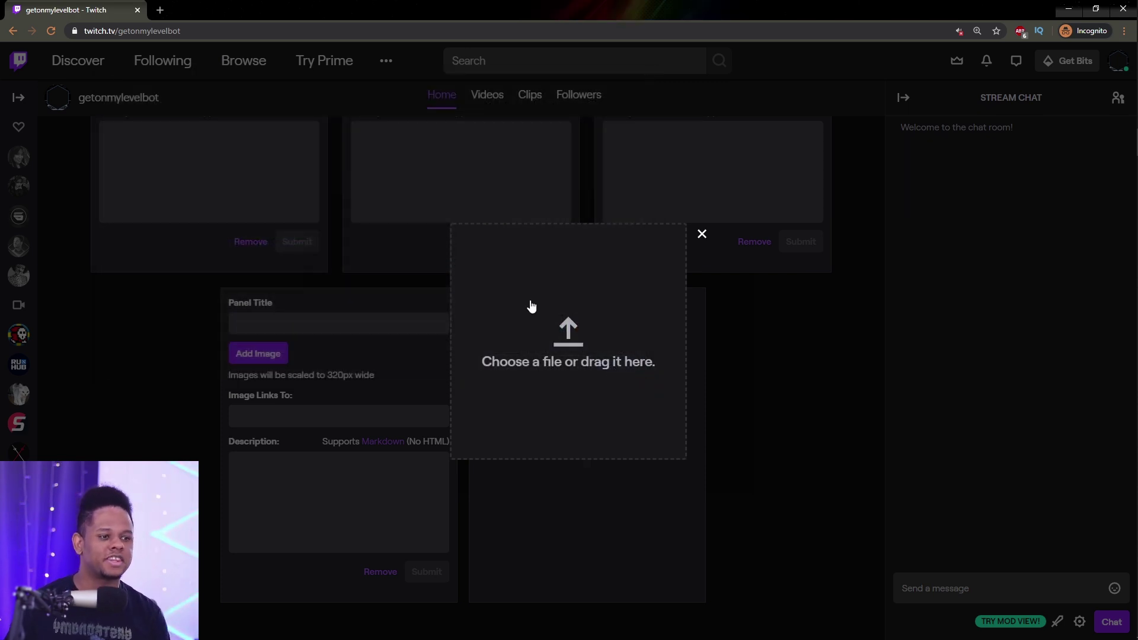
pyautogui.click(190, 369)
pyautogui.scroll(10, 189, 368)
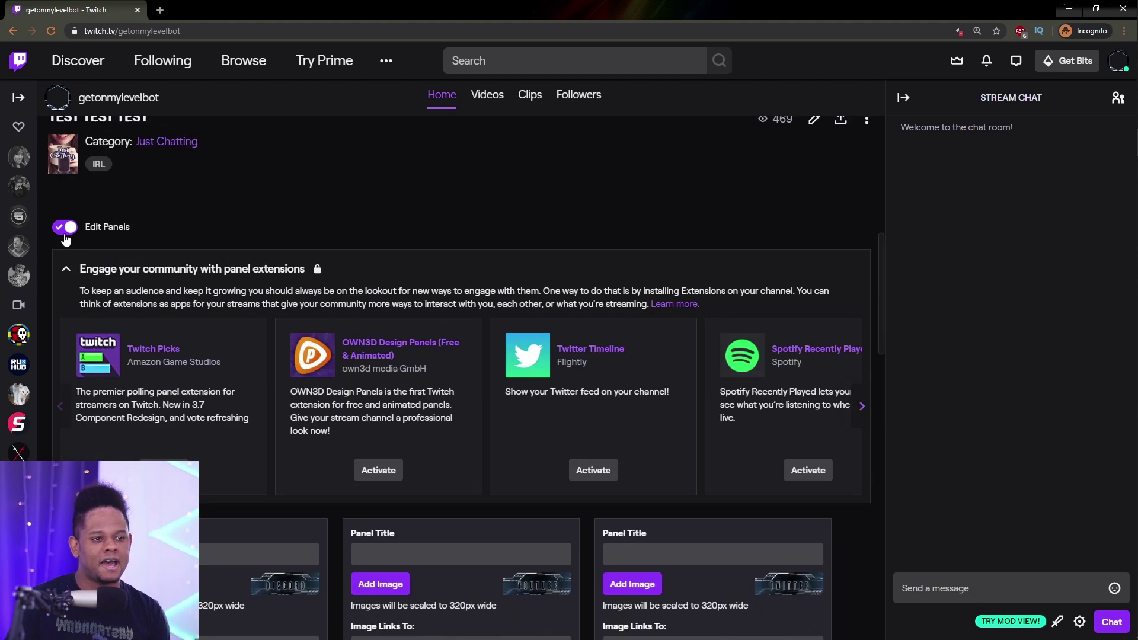
pyautogui.click(64, 229)
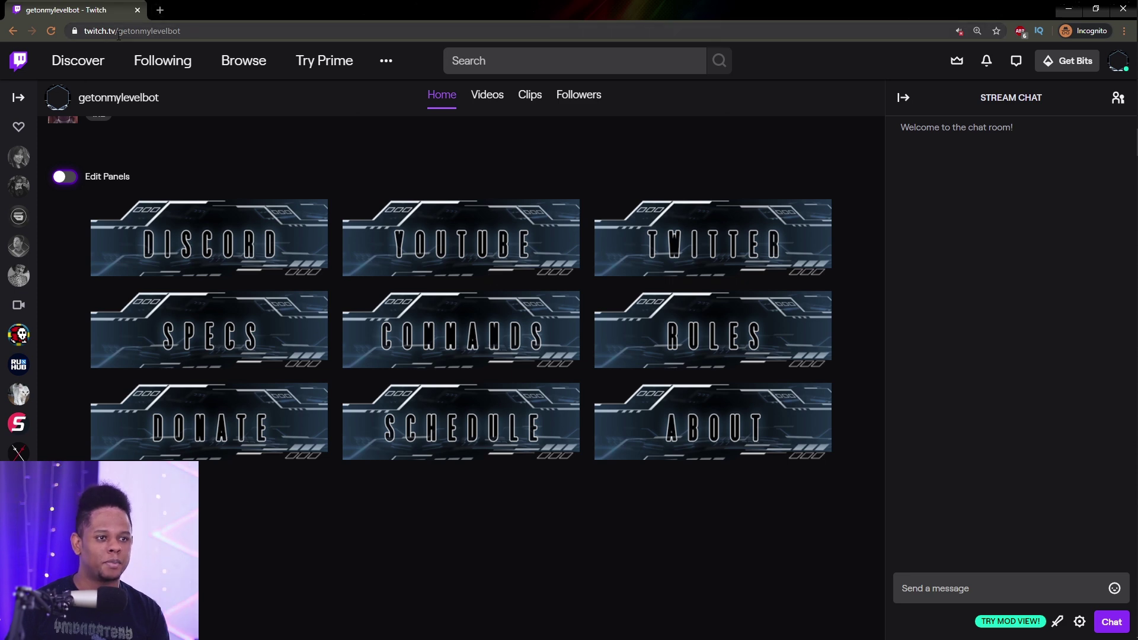
# - Go to another streamer's channel and scroll through its tall square panels, including About Me
pyautogui.doubleClick(285, 33)
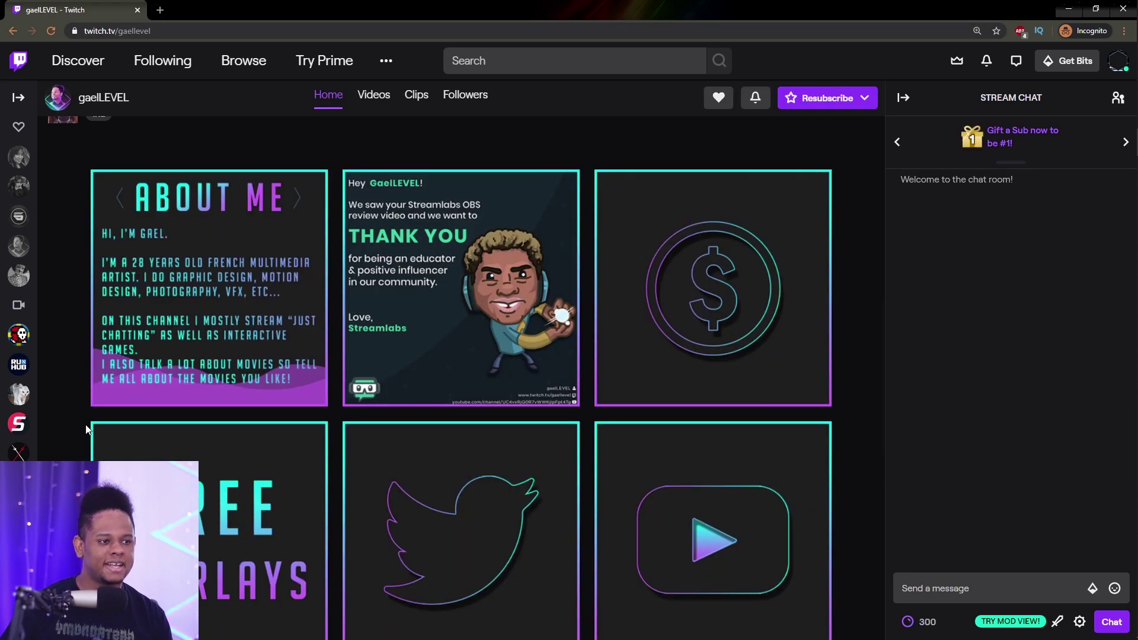
pyautogui.scroll(-7, 87, 428)
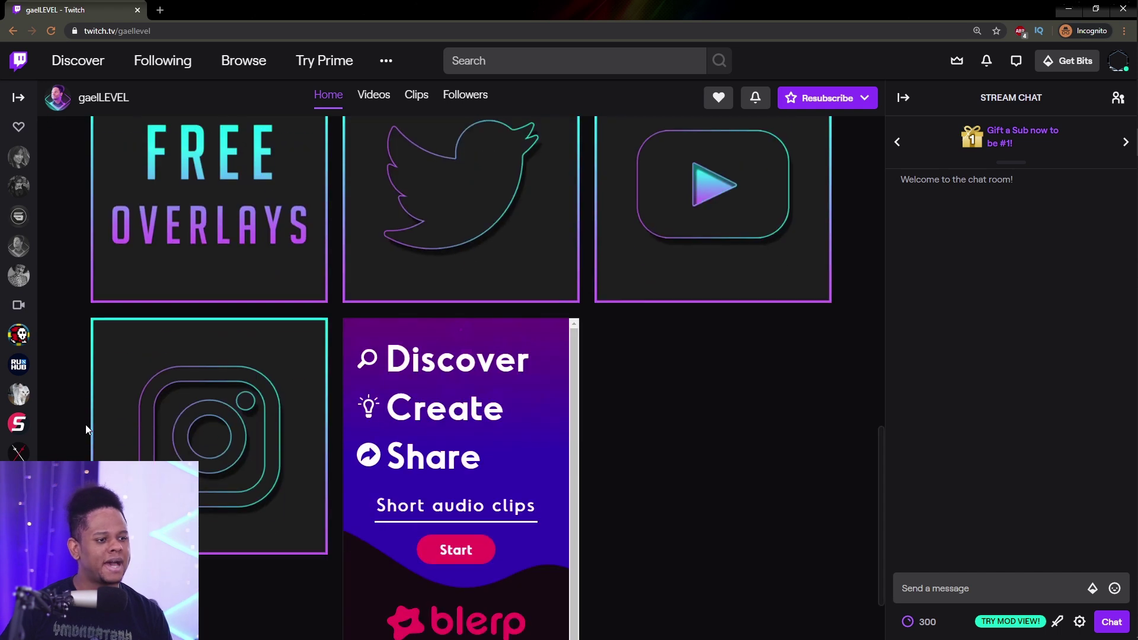
pyautogui.scroll(7, 87, 428)
pyautogui.scroll(3, 87, 428)
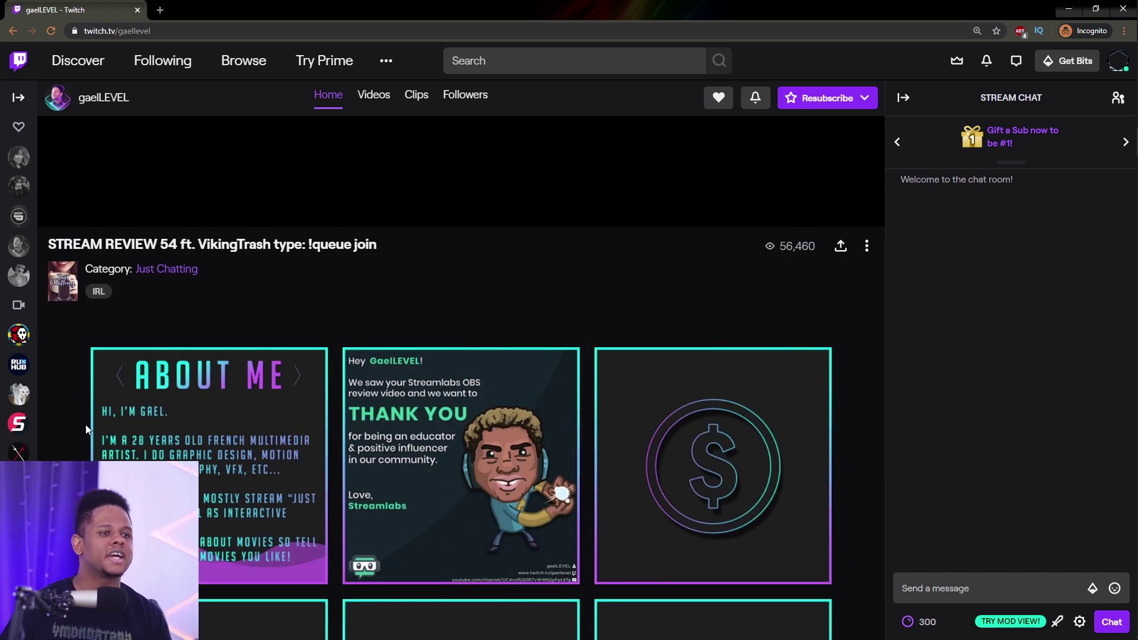
pyautogui.scroll(-3, 73, 336)
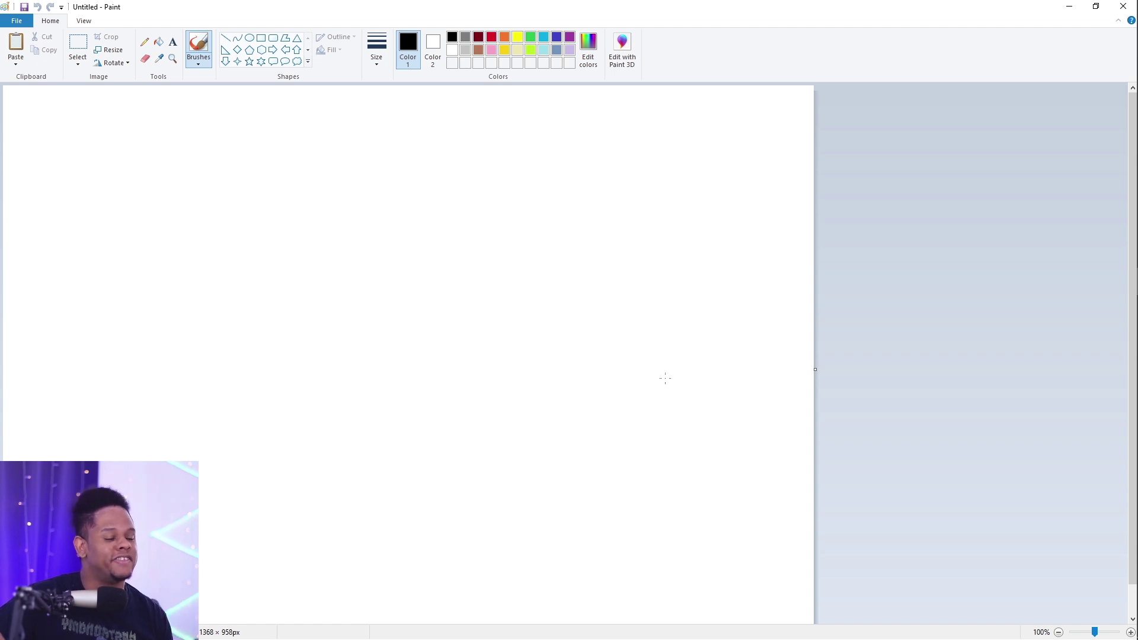
# - Drag the Paint canvas edges until it measures 790 × 247 px
pyautogui.scroll(-1, 721, 574)
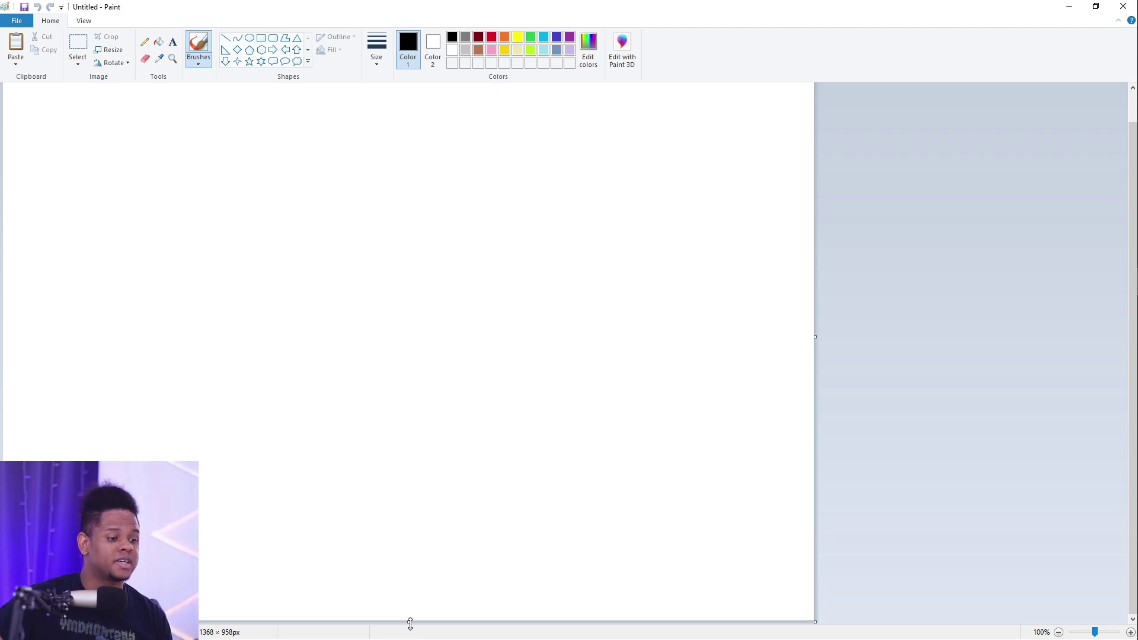
pyautogui.moveTo(410, 623); pyautogui.dragTo(431, 198)
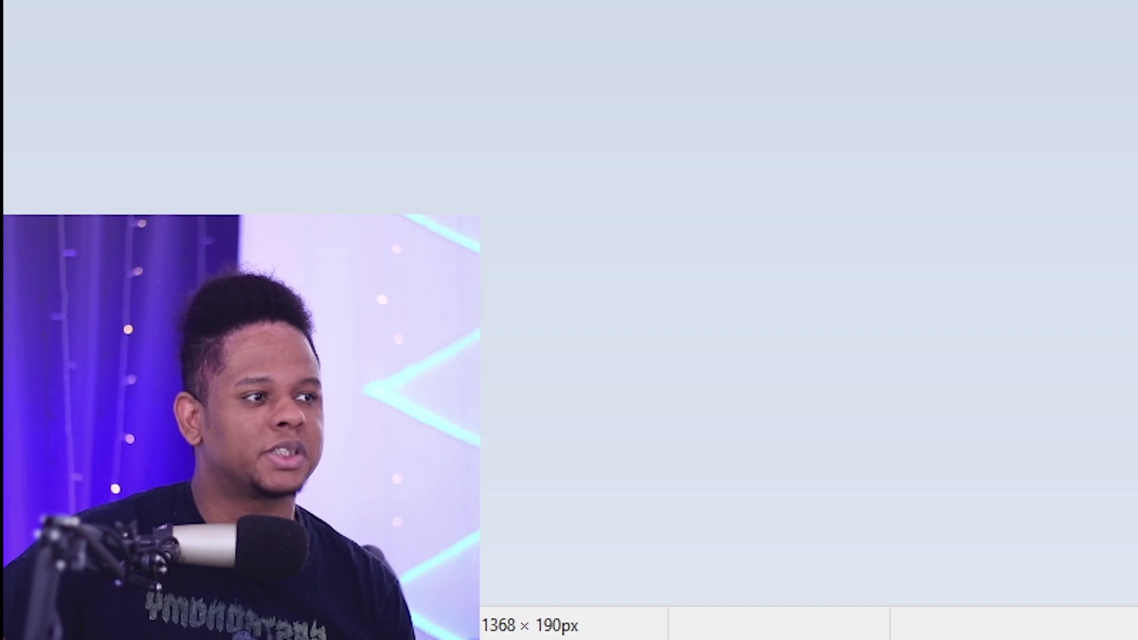
pyautogui.moveTo(815, 142); pyautogui.dragTo(471, 178)
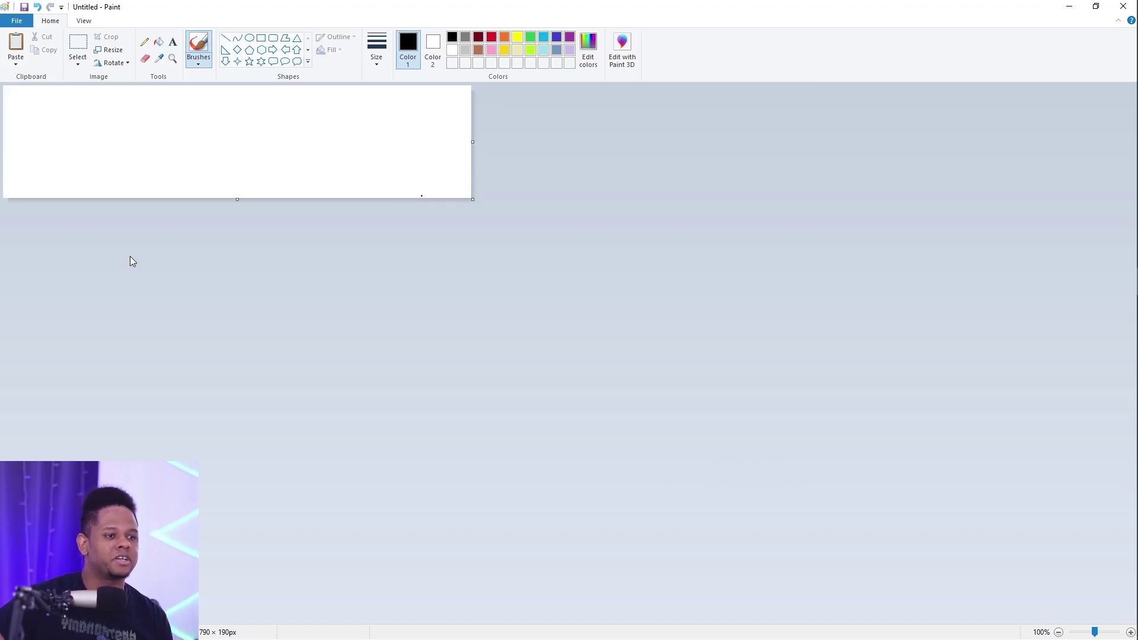
pyautogui.moveTo(237, 200); pyautogui.dragTo(233, 233)
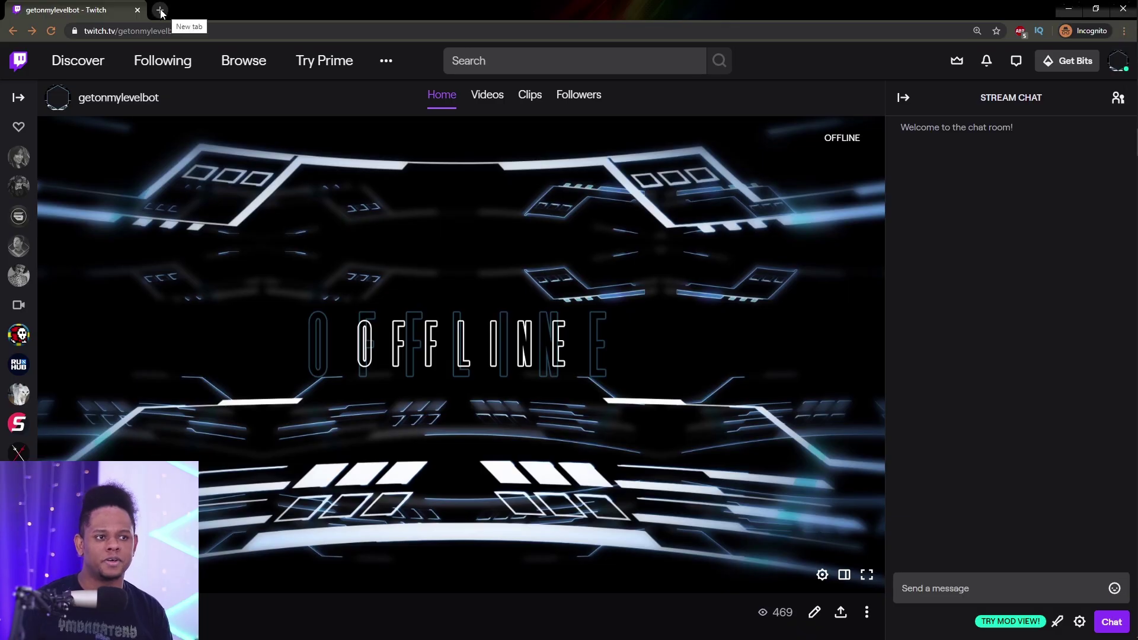
pyautogui.click(161, 12)
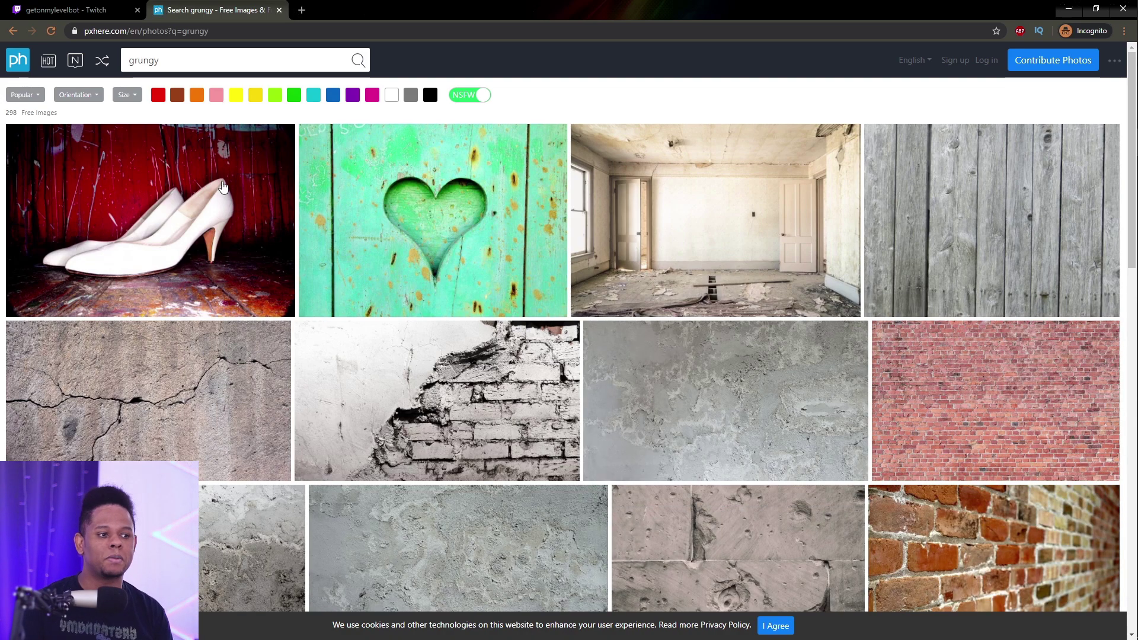
# - Replace the pxhere search 'grungy' with 'future' and browse the results
pyautogui.scroll(-5, 223, 190)
pyautogui.scroll(5, 223, 198)
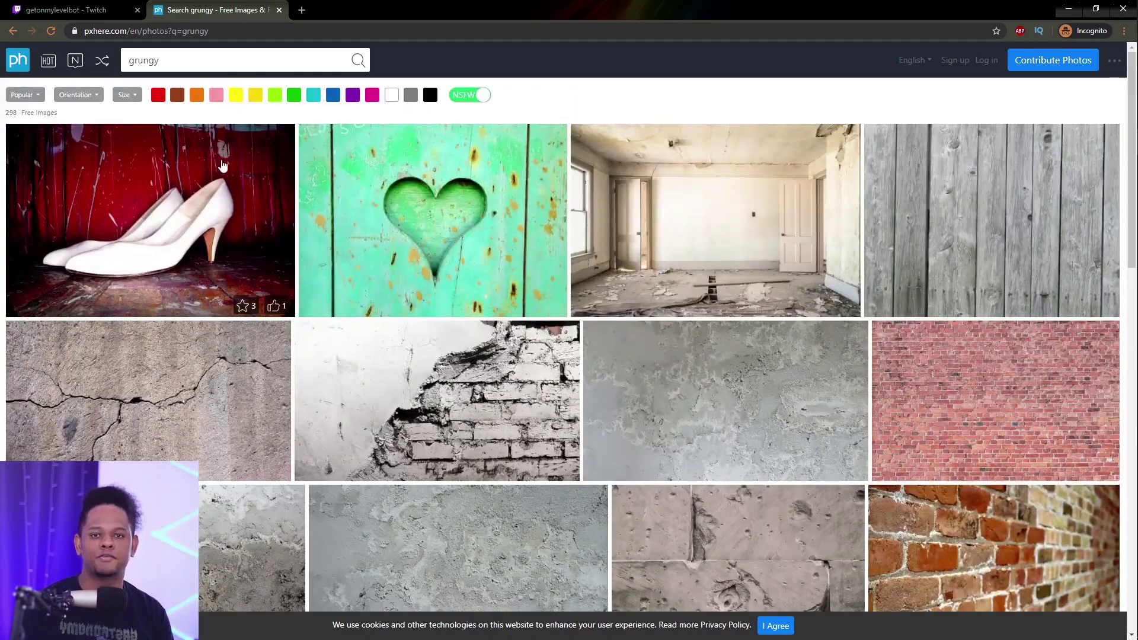
pyautogui.click(194, 68)
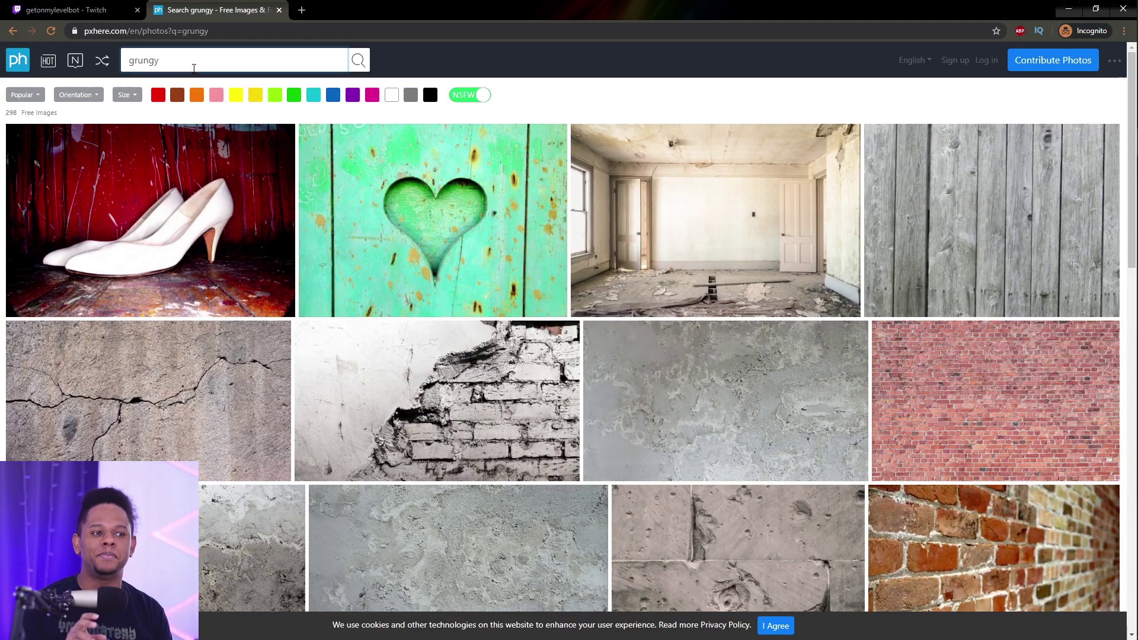
pyautogui.moveTo(192, 66); pyautogui.dragTo(85, 72)
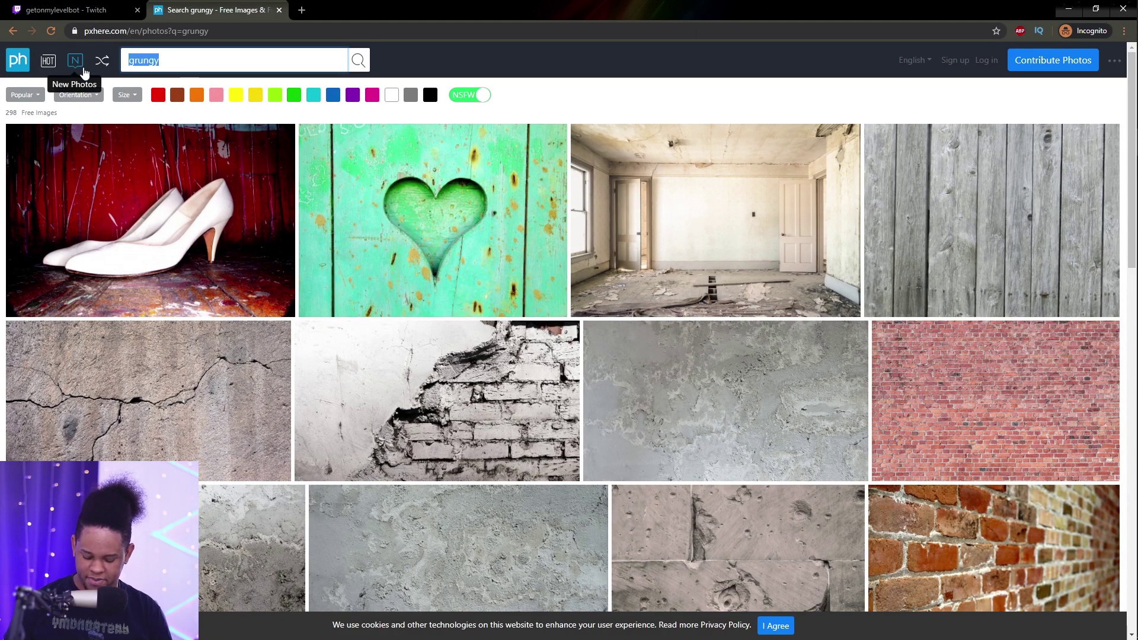
pyautogui.write('future')
pyautogui.press('Return')
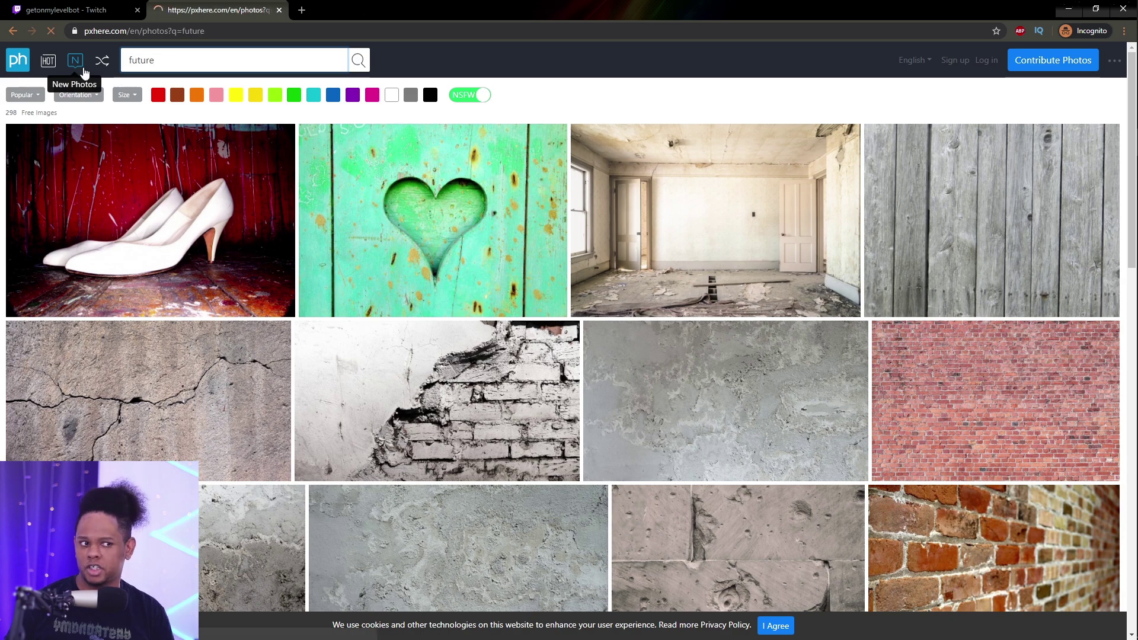
pyautogui.scroll(-5, 752, 279)
pyautogui.scroll(-3, 752, 278)
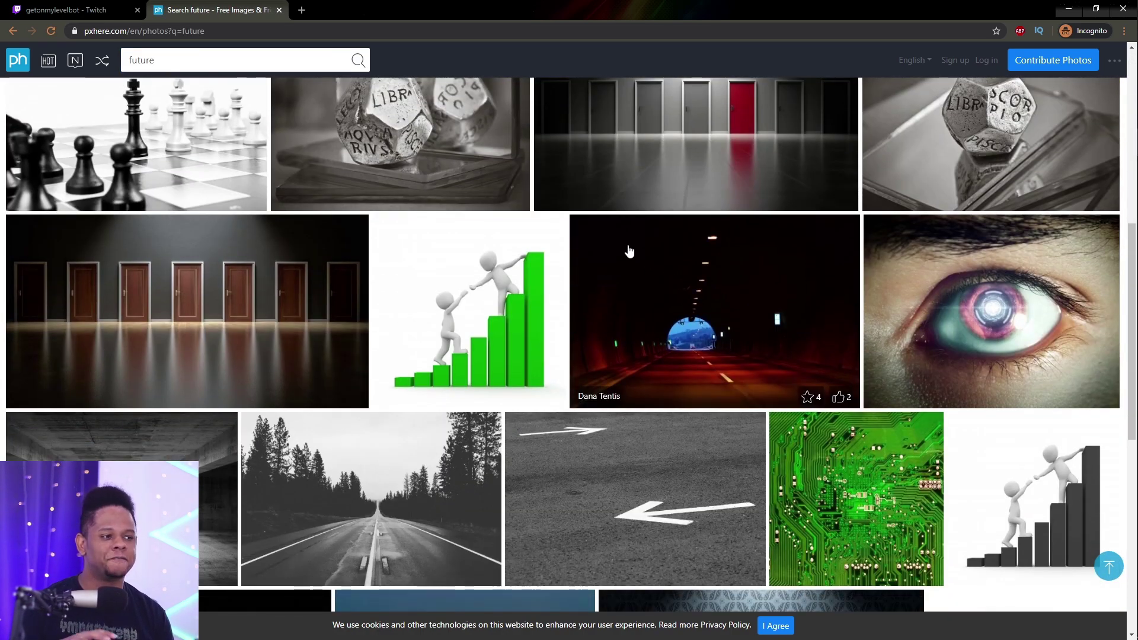
pyautogui.scroll(-2, 253, 247)
pyautogui.scroll(-10, 254, 246)
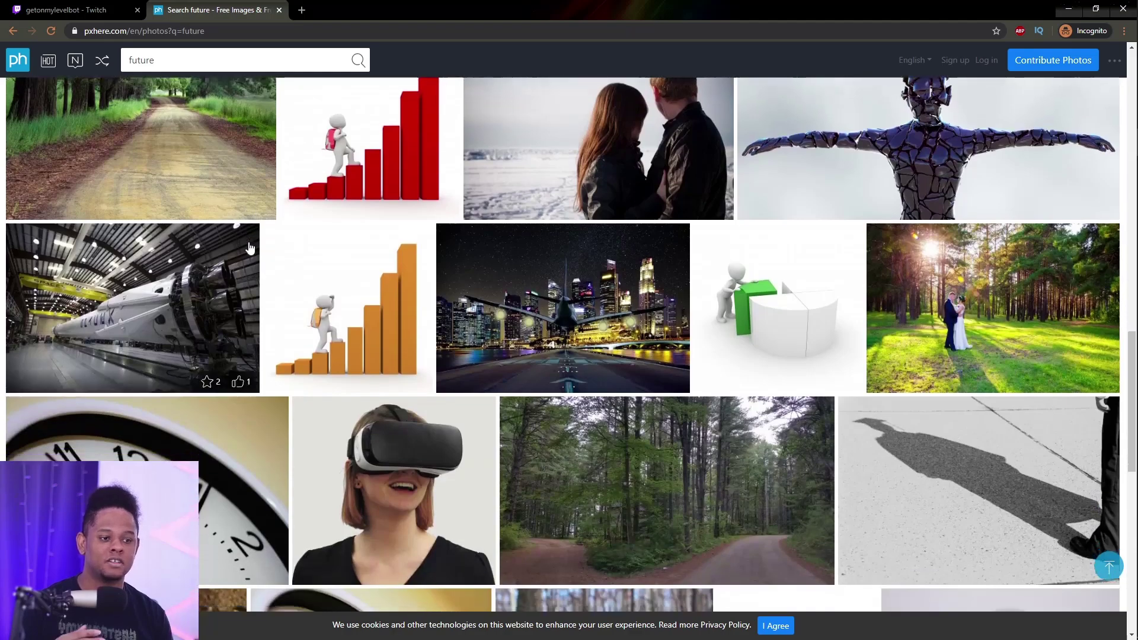
pyautogui.scroll(-10, 250, 248)
# - Search 'abstract' and copy the pink-and-black painted brick wall photo
pyautogui.doubleClick(141, 60)
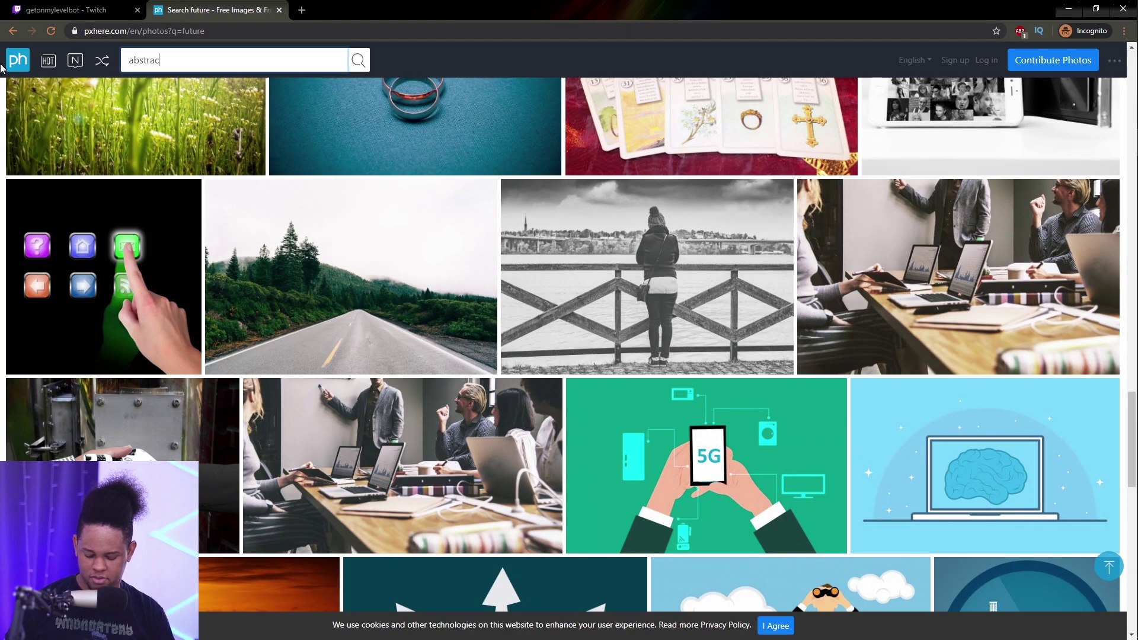
pyautogui.press('Return')
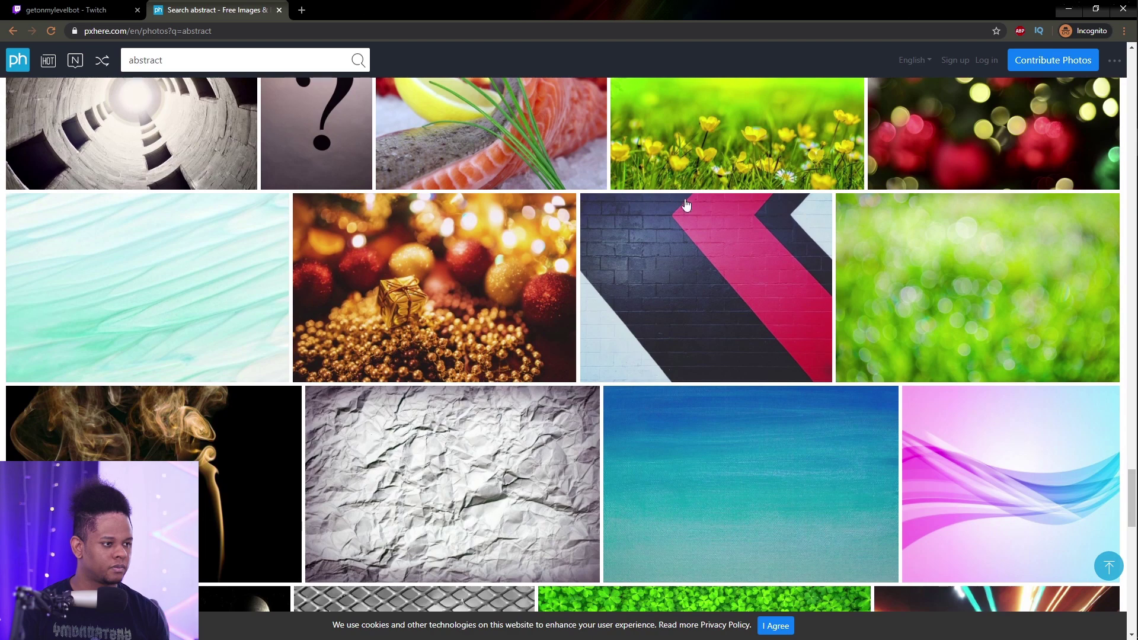
pyautogui.click(705, 289)
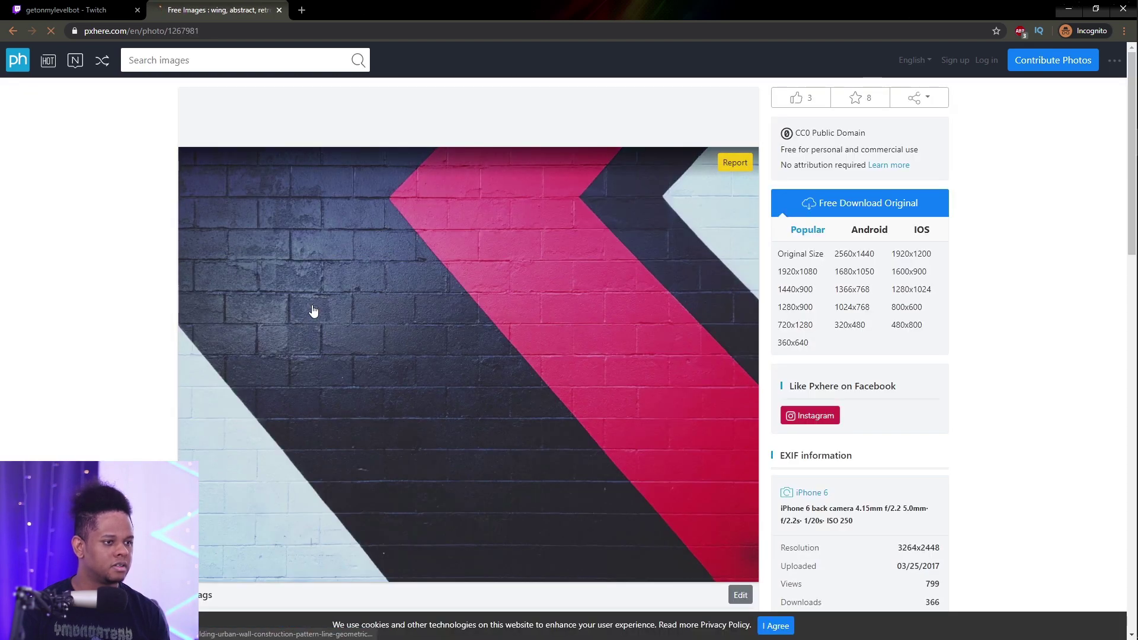
pyautogui.rightClick(458, 275)
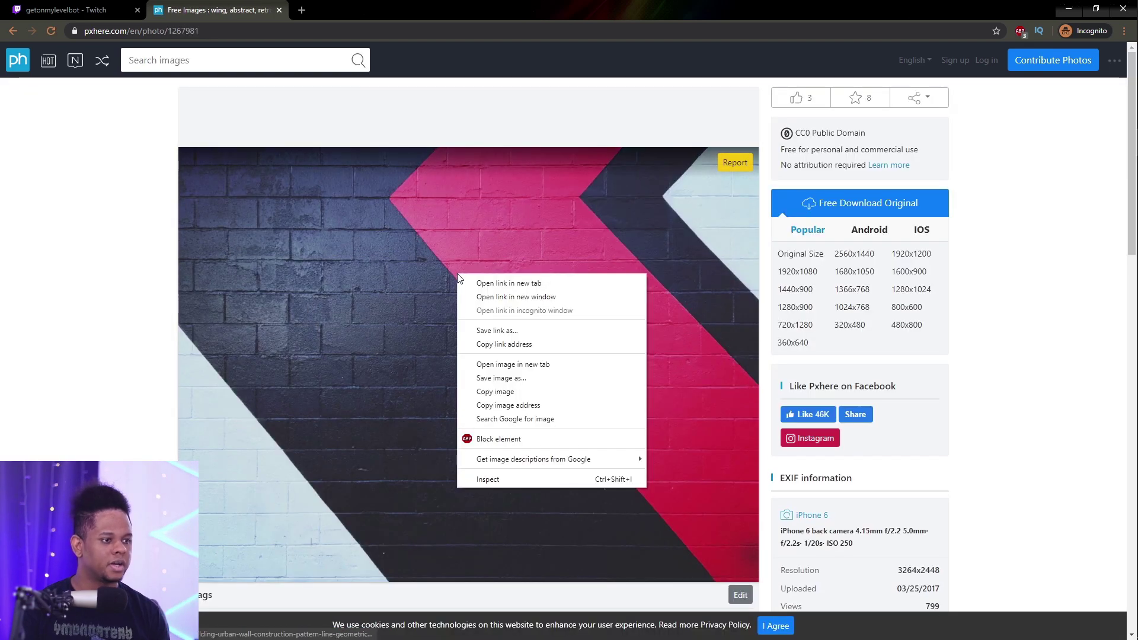
pyautogui.click(507, 393)
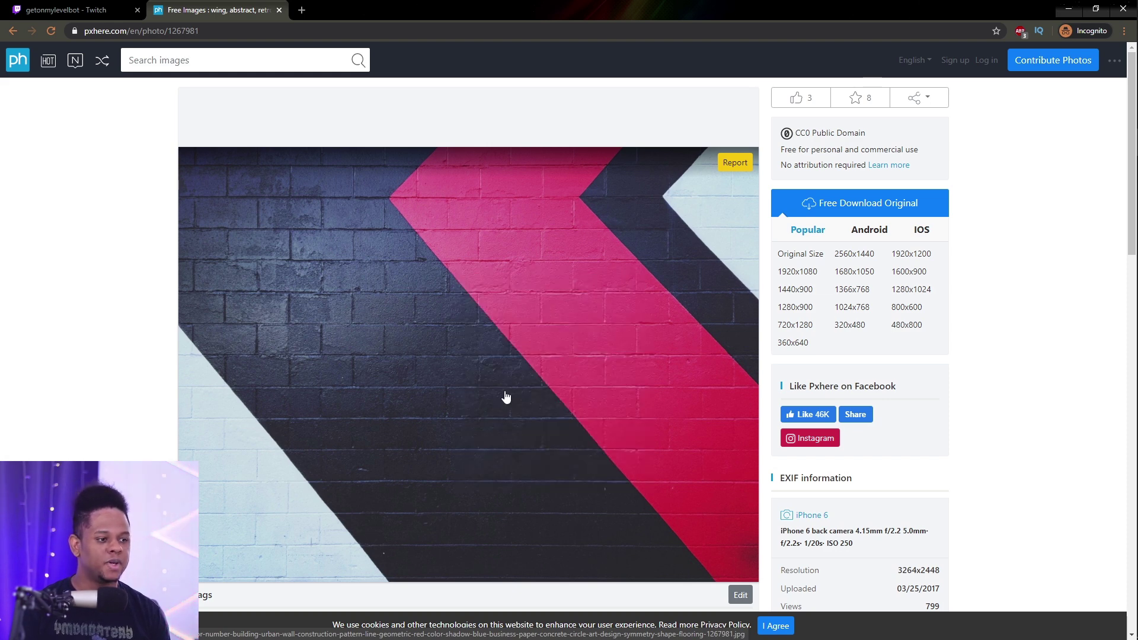
# - Back in Paint, paste the brick wall photo, enlarging the canvas to 1200 × 900 px
pyautogui.moveTo(1134, 266)
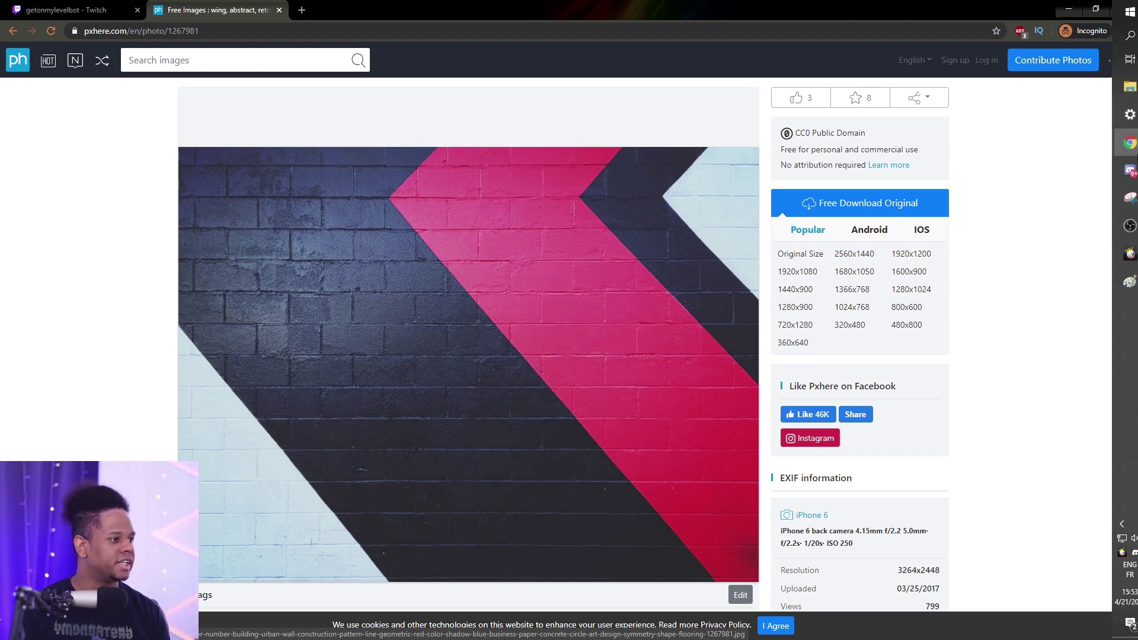
pyautogui.click(1120, 282)
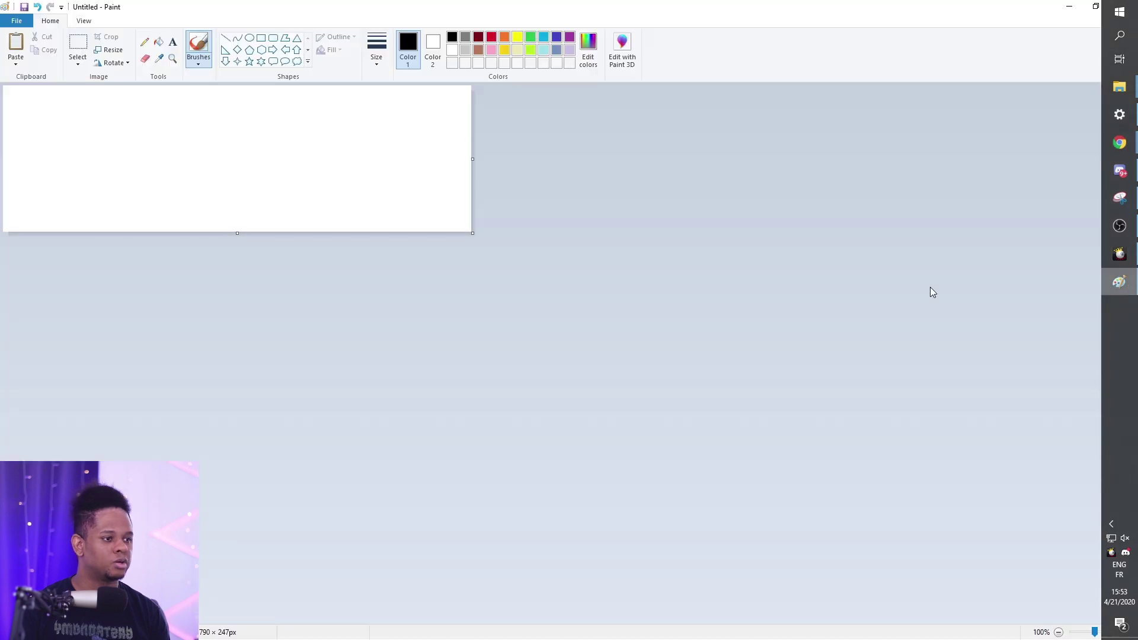
pyautogui.click(15, 48)
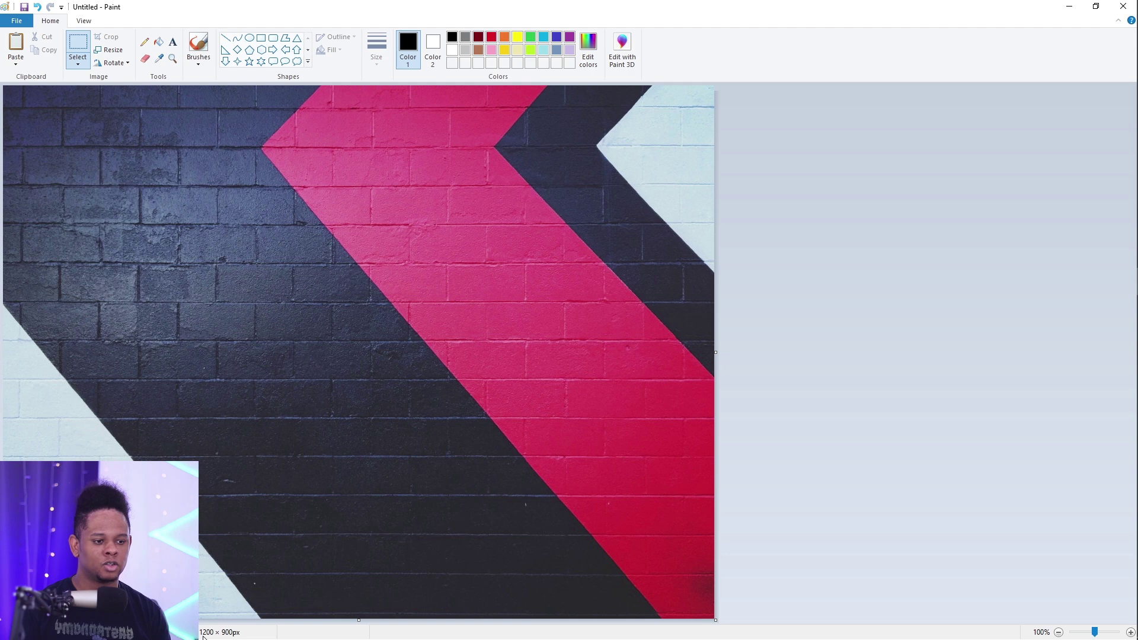
# - Resize the brick wall image to 50 percent, keeping aspect ratio, giving 600 × 450 px
pyautogui.click(118, 52)
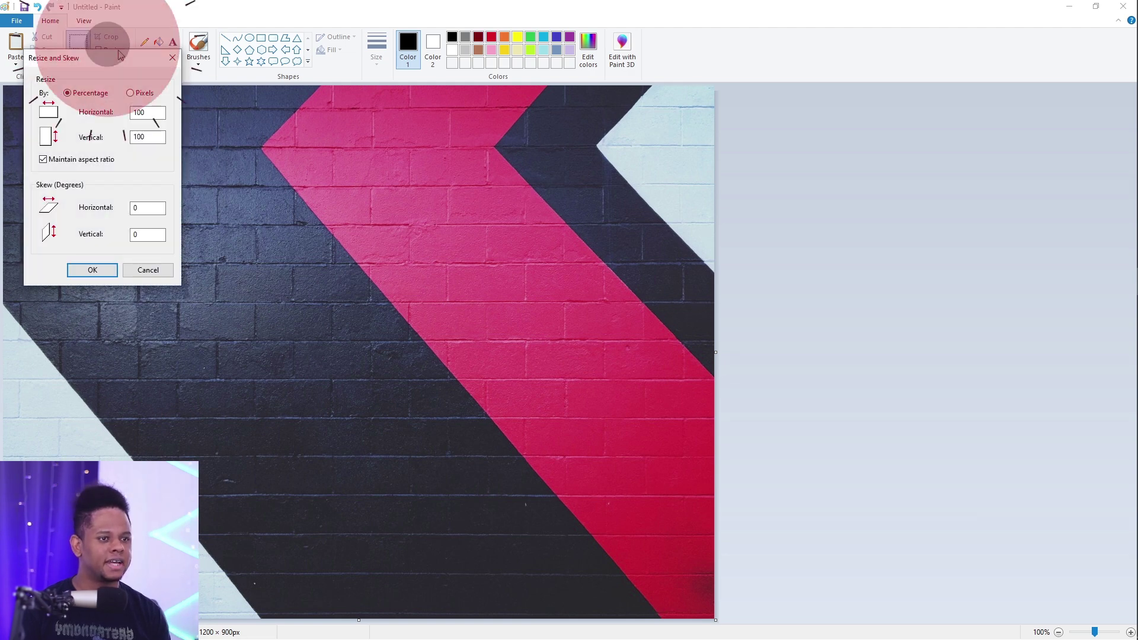
pyautogui.moveTo(119, 43); pyautogui.dragTo(212, 56)
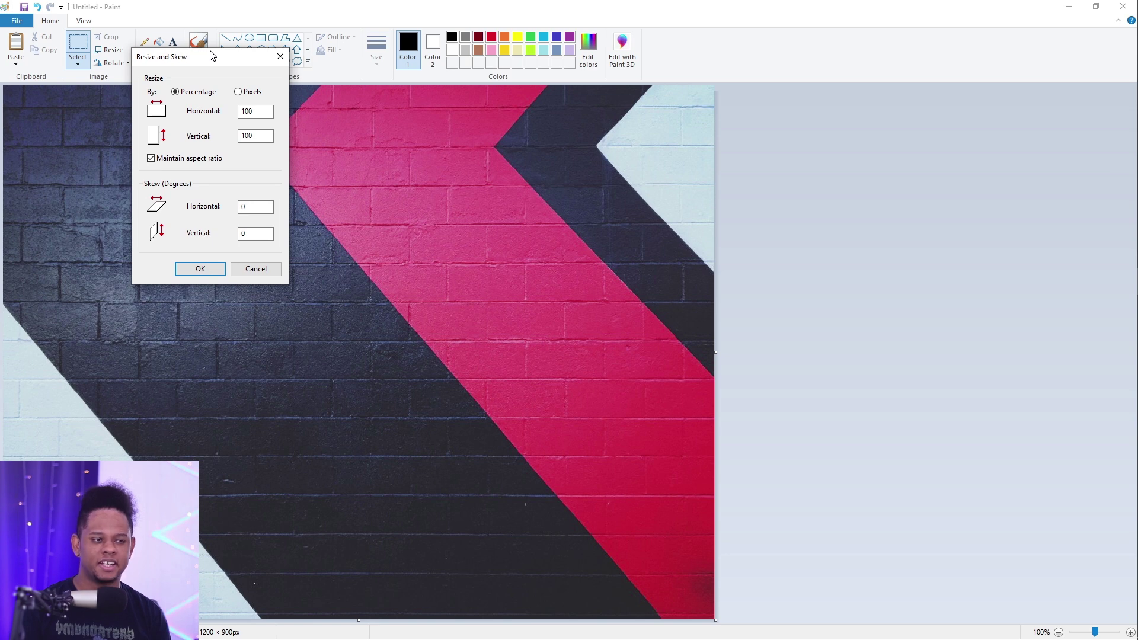
pyautogui.click(253, 111)
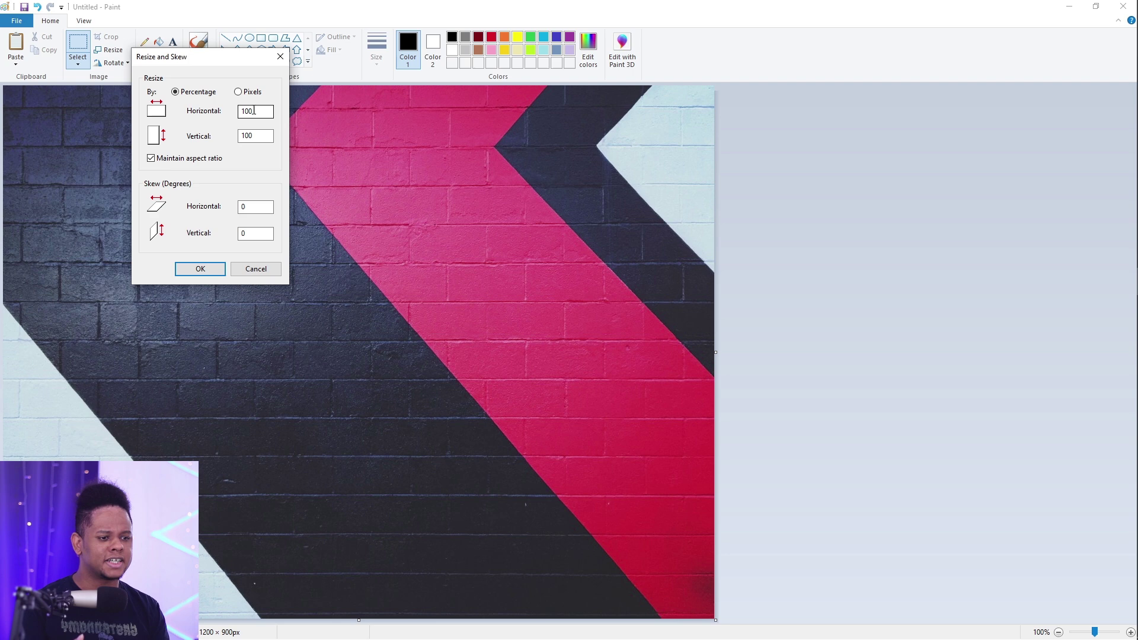
pyautogui.doubleClick(254, 111)
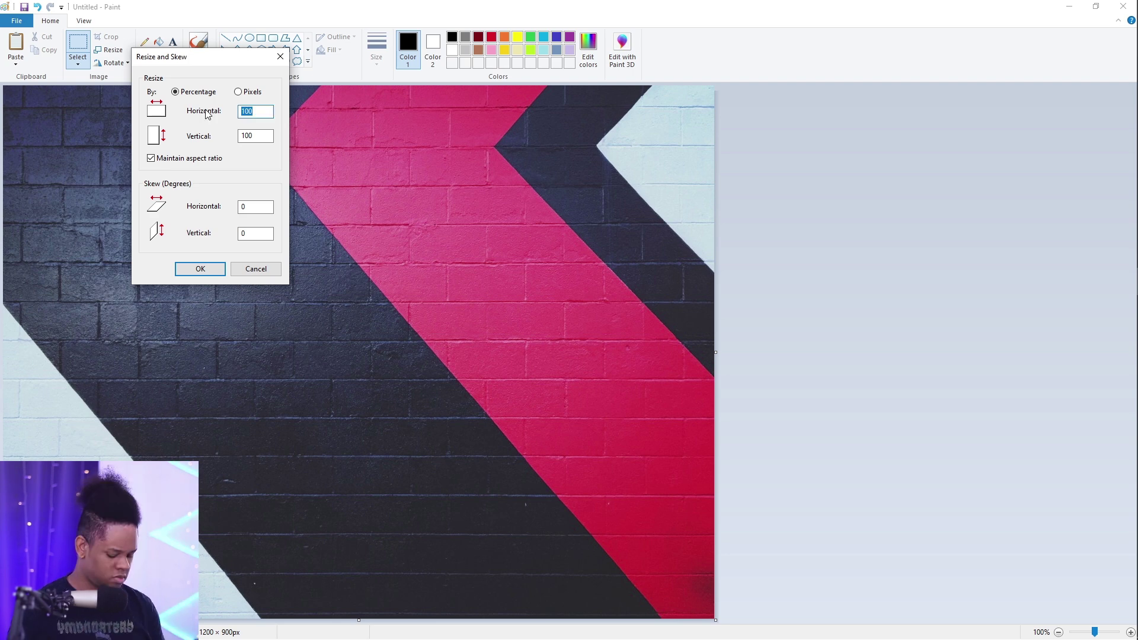
pyautogui.write('50')
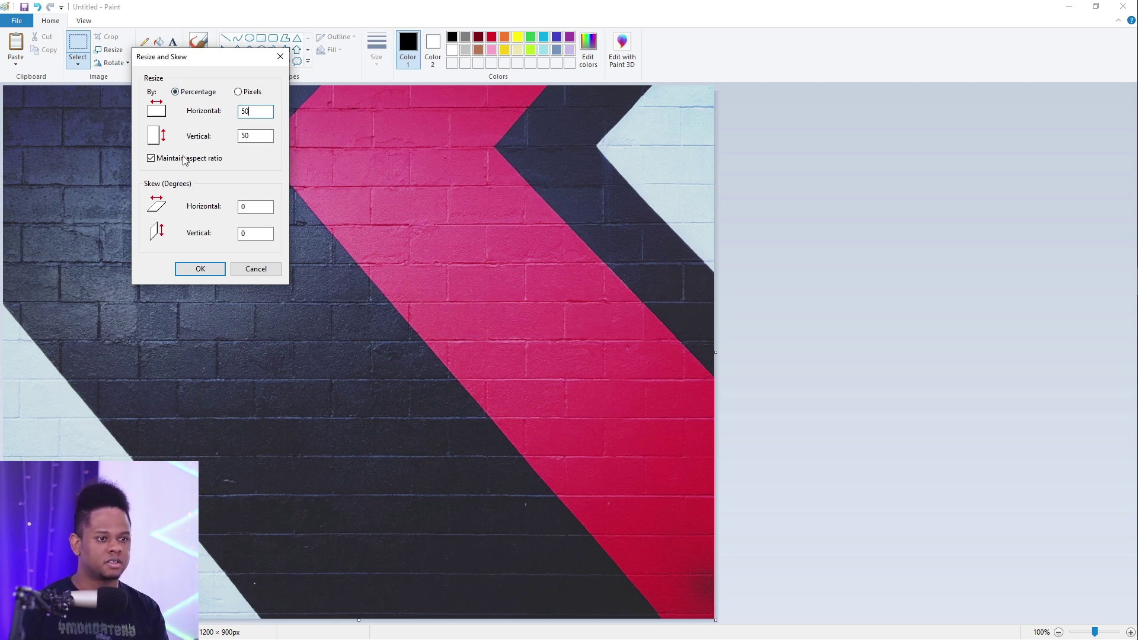
pyautogui.click(200, 269)
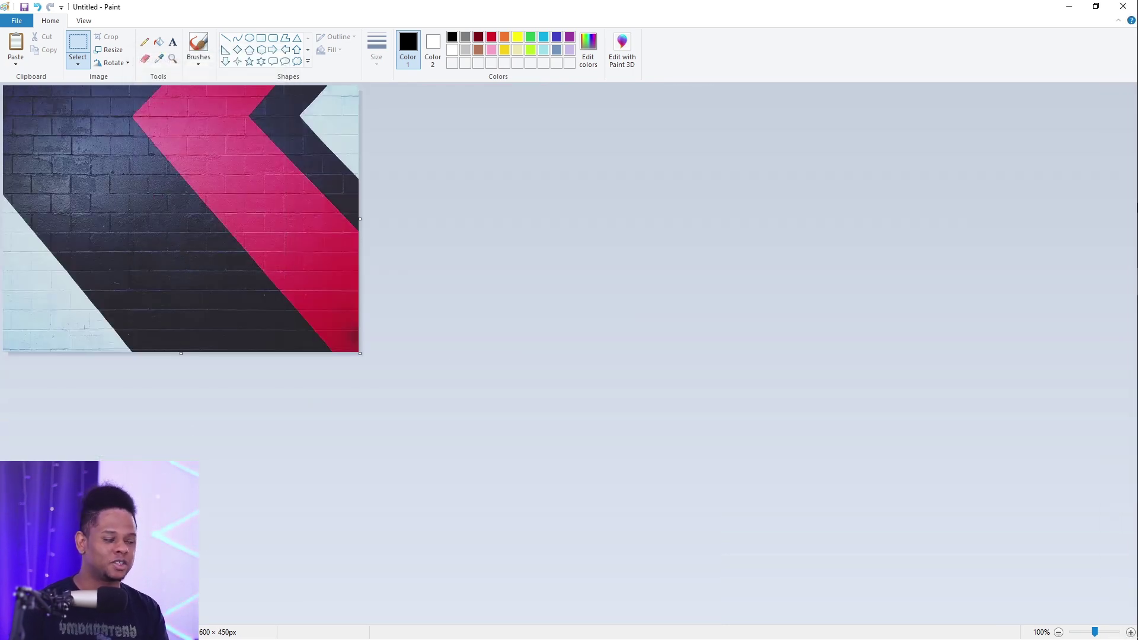
# - Drag the bottom edge up to crop the canvas to 600 × 169 px
pyautogui.click(1122, 229)
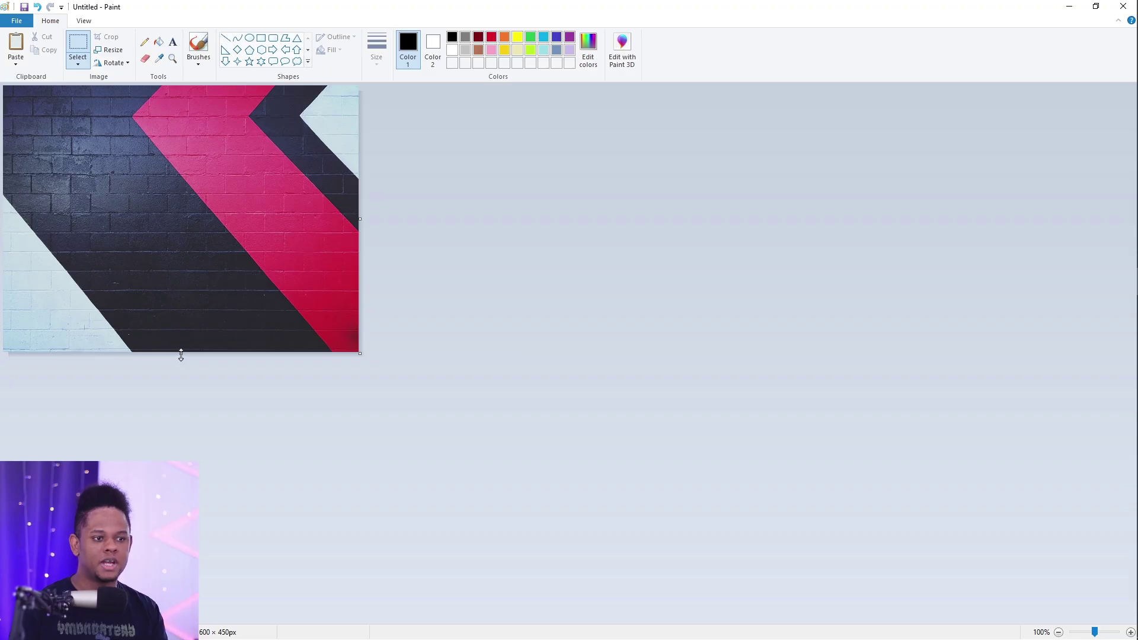
pyautogui.moveTo(181, 355); pyautogui.dragTo(173, 186)
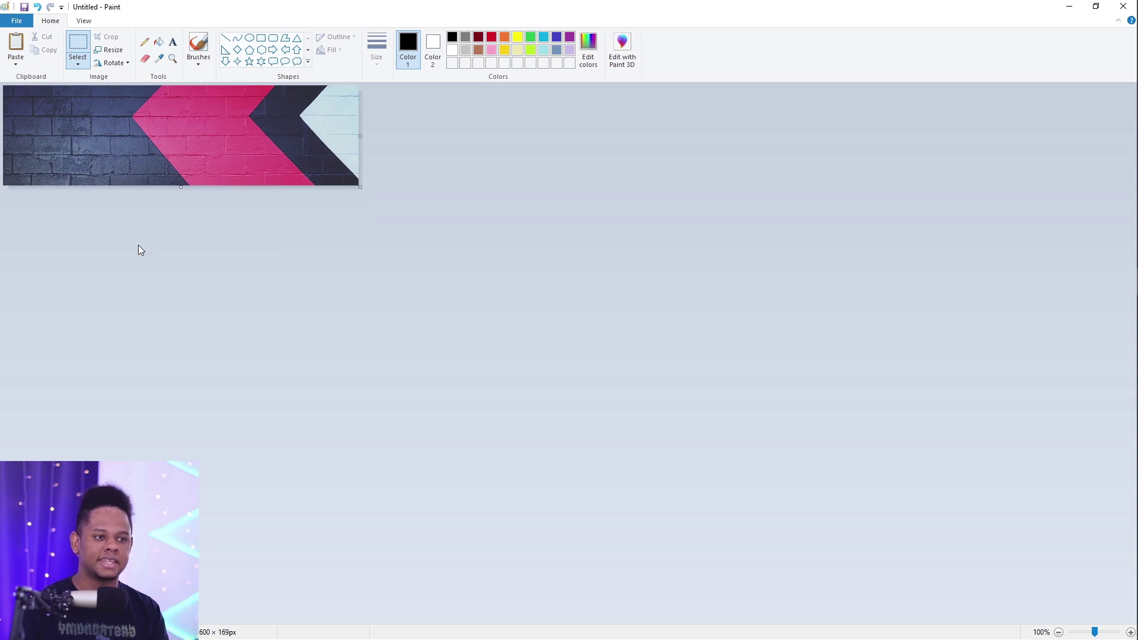
# - Add an 'about' text box on the banner, try white then black, and undo it
pyautogui.click(173, 46)
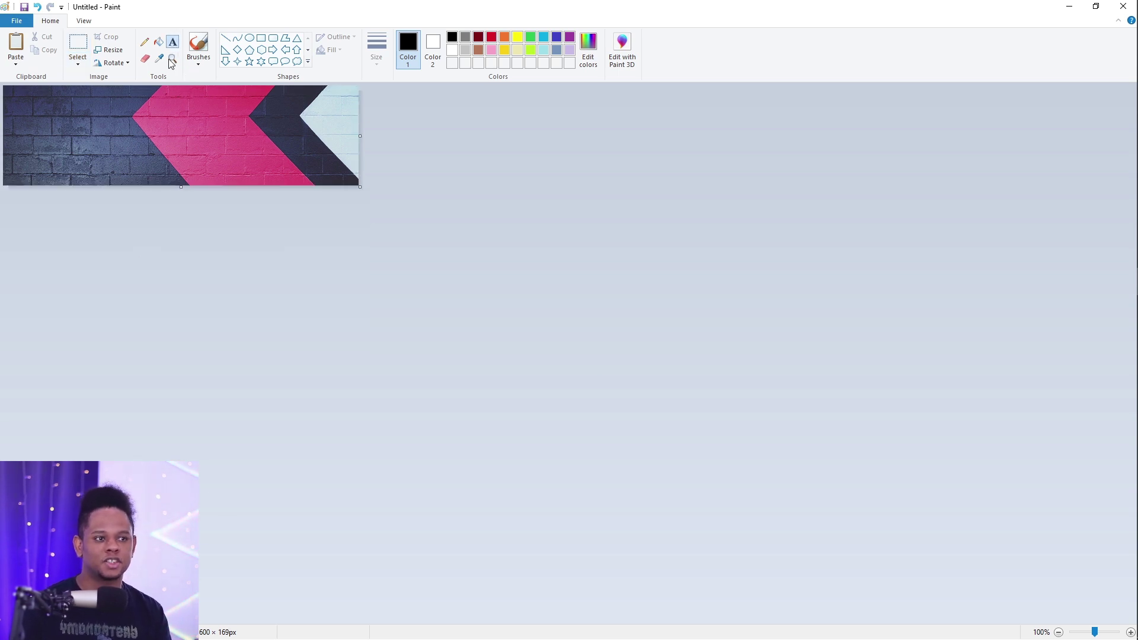
pyautogui.click(71, 146)
pyautogui.write('about')
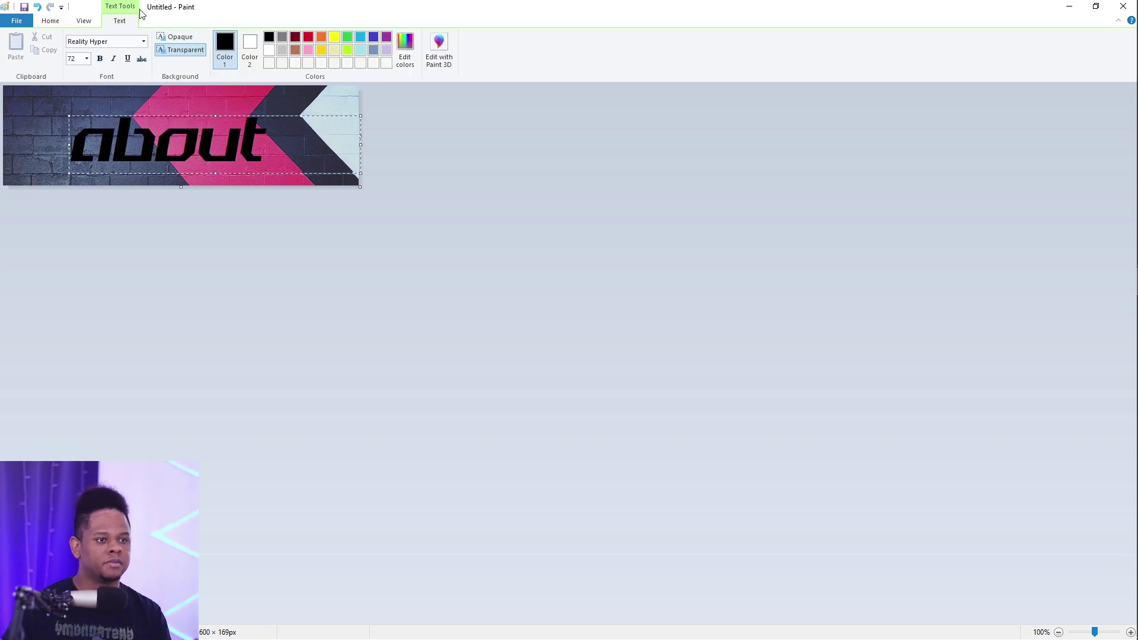
pyautogui.hotkey('ctrl', 'a')
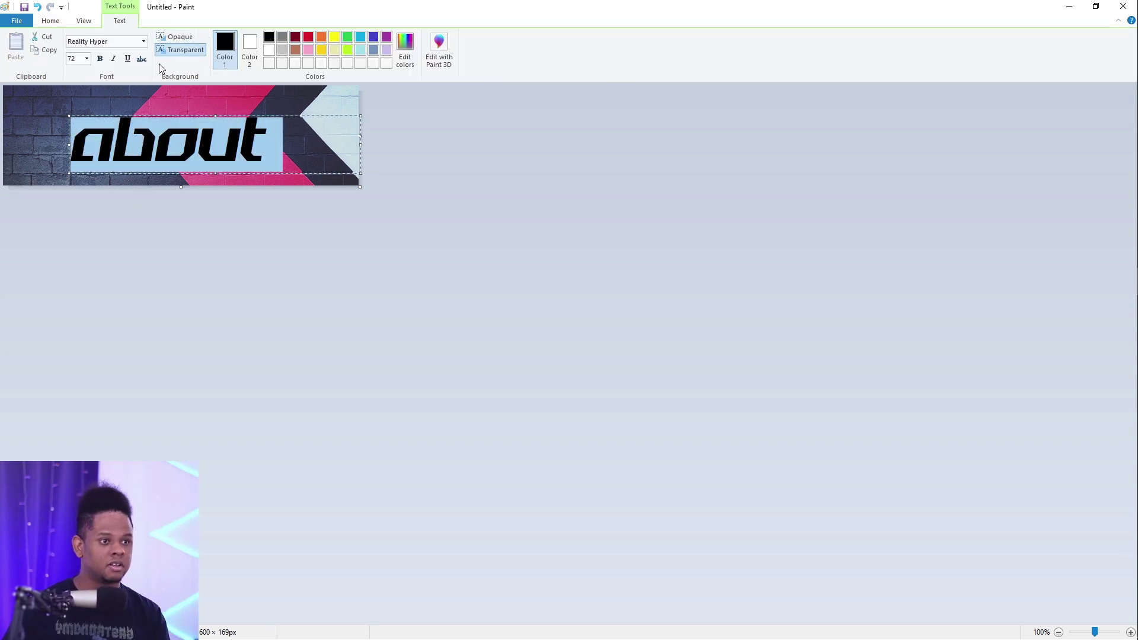
pyautogui.click(267, 51)
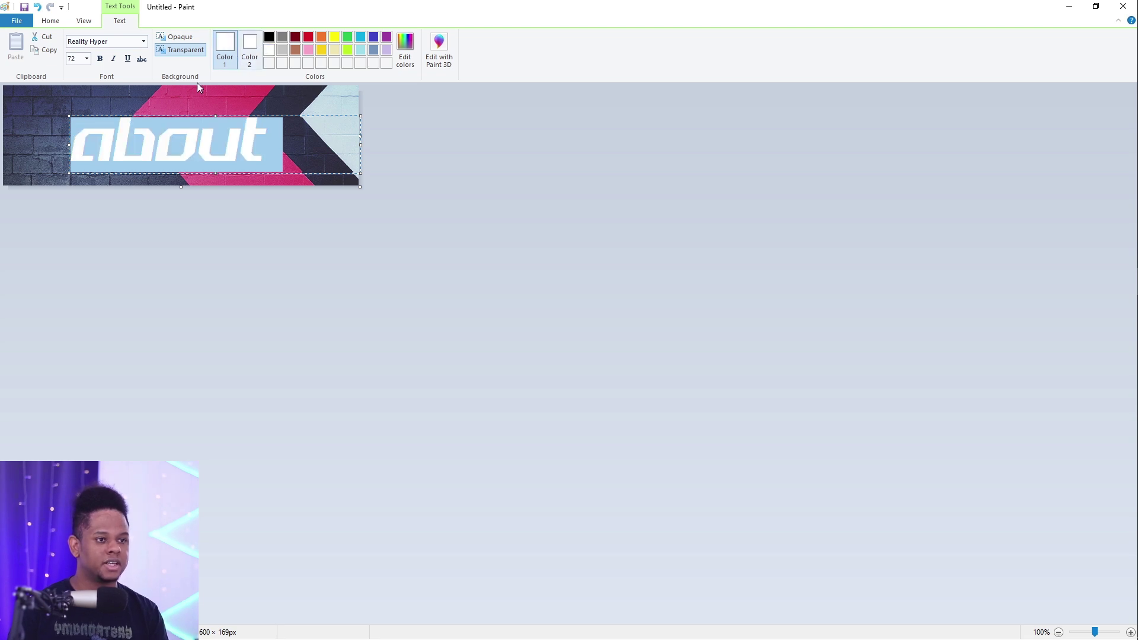
pyautogui.click(268, 38)
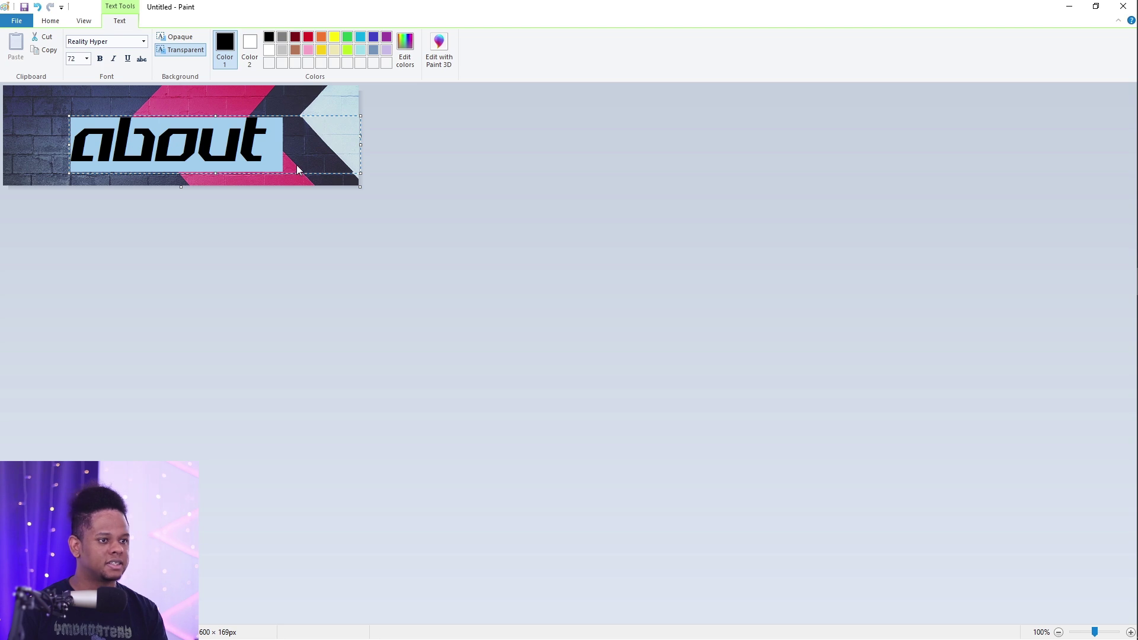
pyautogui.click(38, 7)
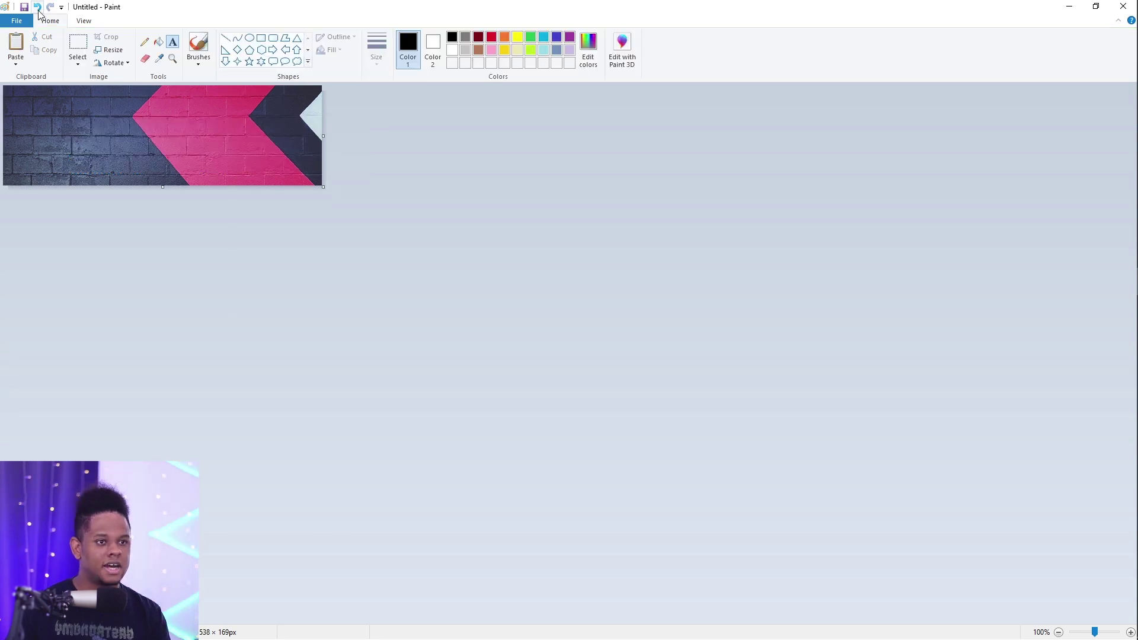
pyautogui.click(38, 7)
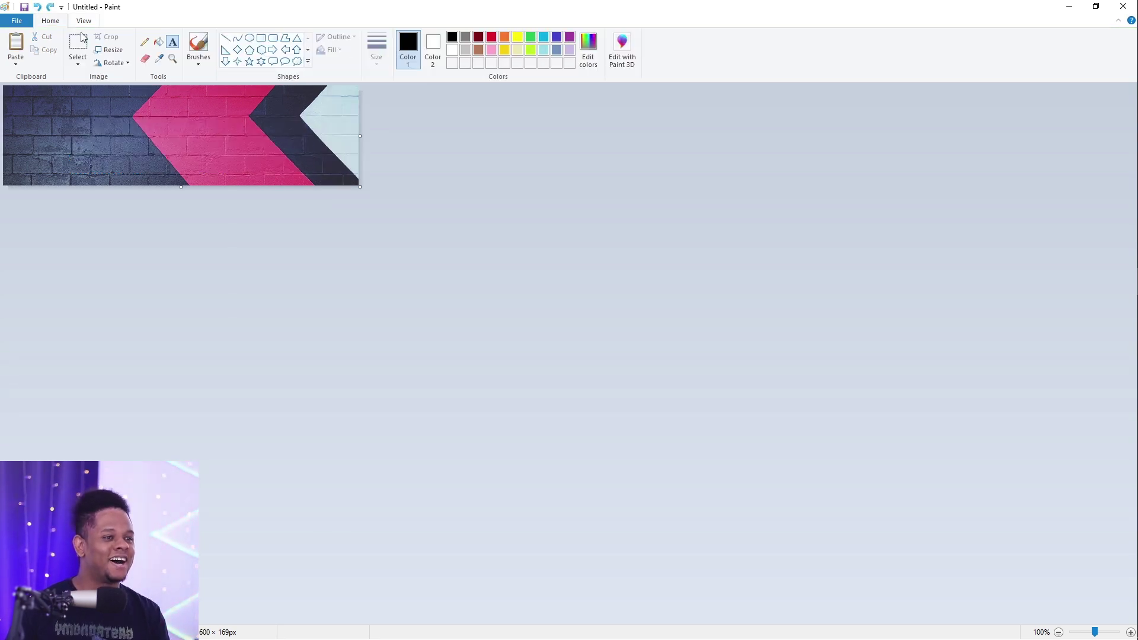
# - Place black ABOUT in Reality Hyper 72, narrowed to fit and centred on the banner
pyautogui.click(49, 143)
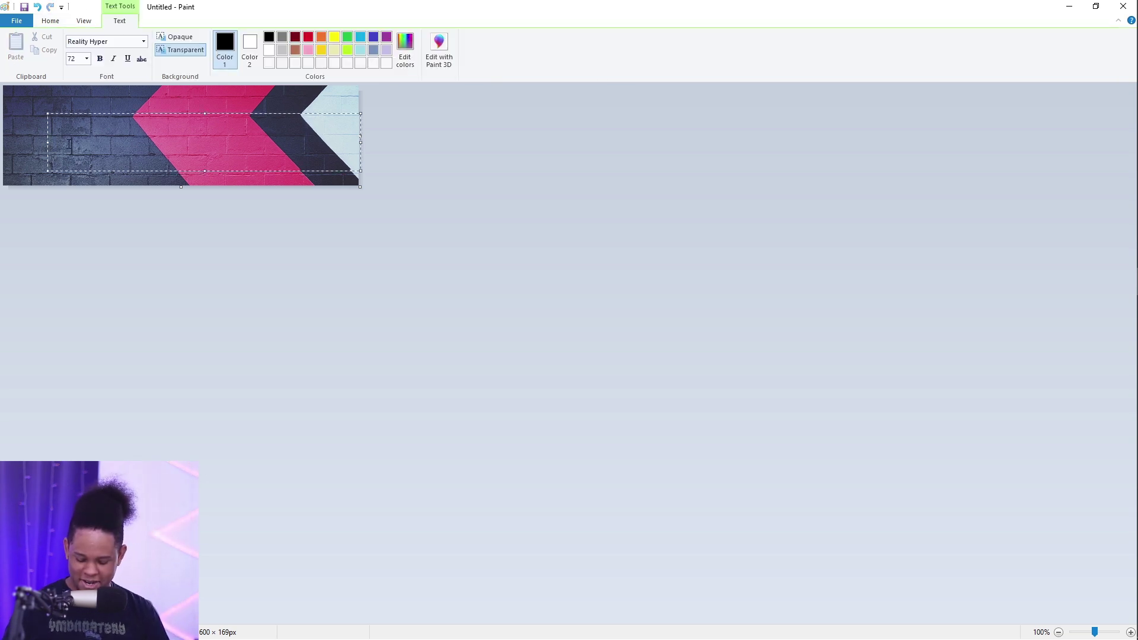
pyautogui.write('about')
pyautogui.hotkey('ctrl', 'z')
pyautogui.write('about')
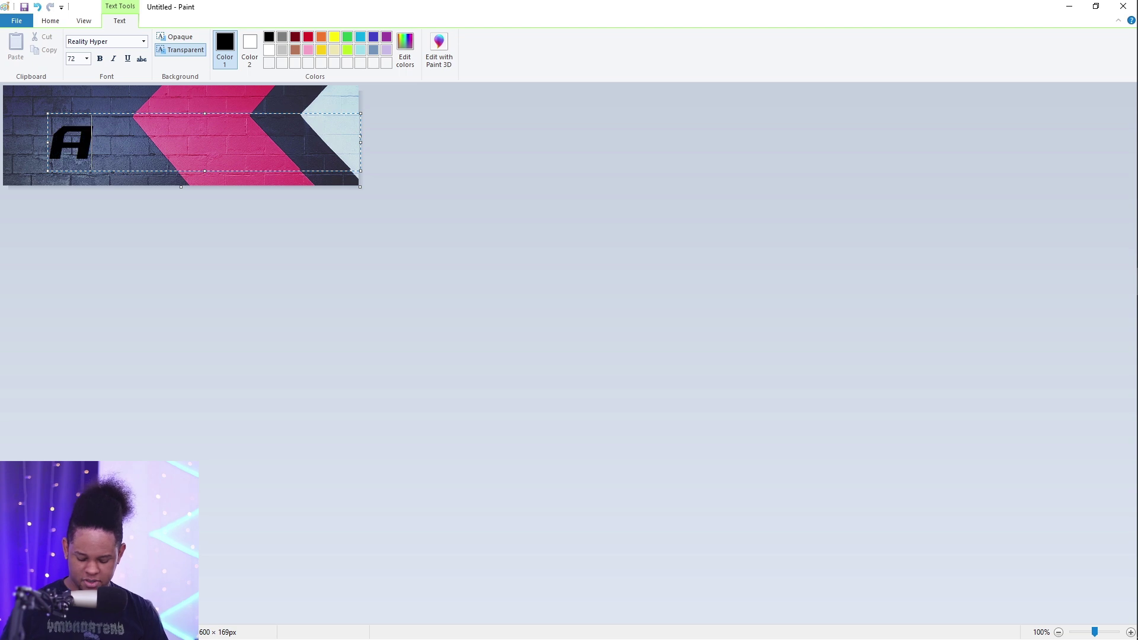
pyautogui.moveTo(360, 142); pyautogui.dragTo(263, 143)
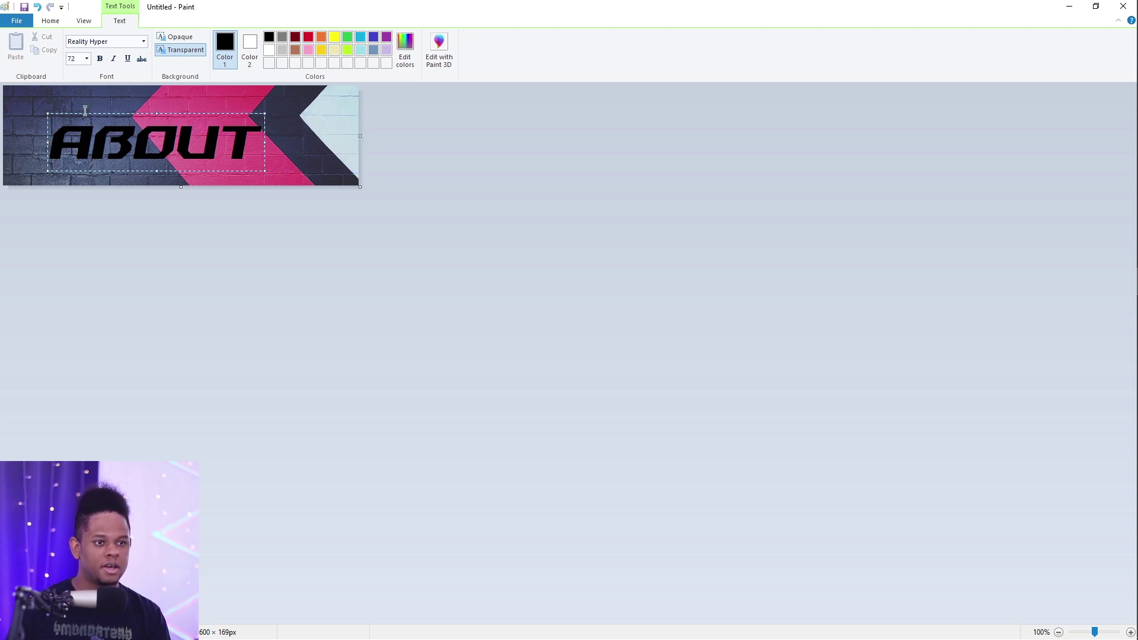
pyautogui.moveTo(90, 114); pyautogui.dragTo(115, 110)
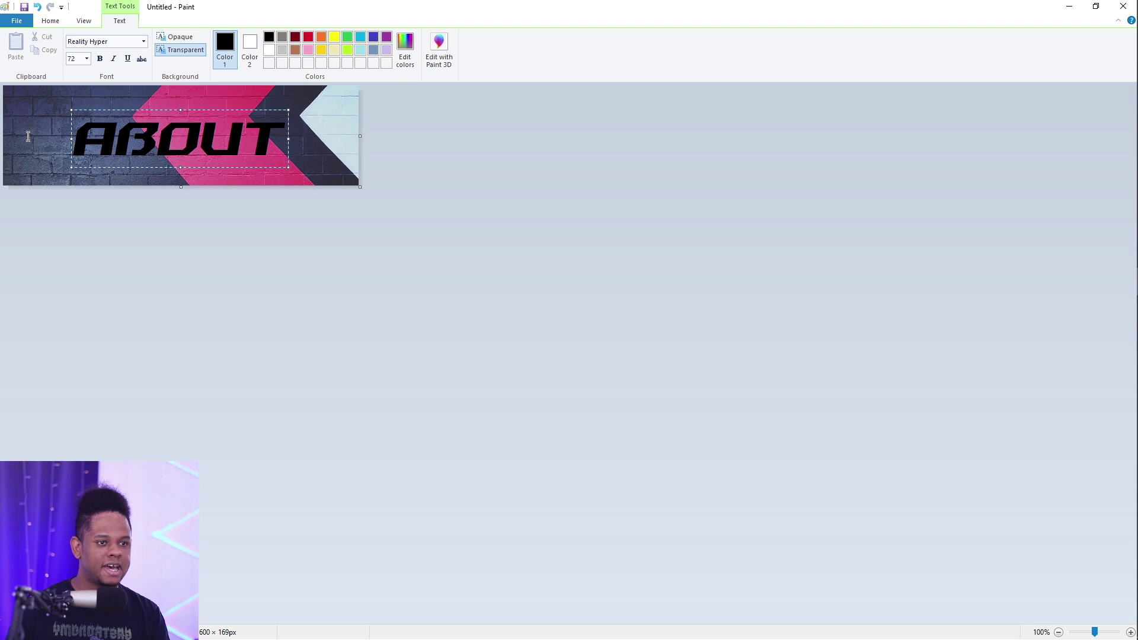
# - Lay a white ABOUT slightly offset over the black text as a drop shadow
pyautogui.moveTo(72, 138); pyautogui.dragTo(47, 132)
pyautogui.write('abou')
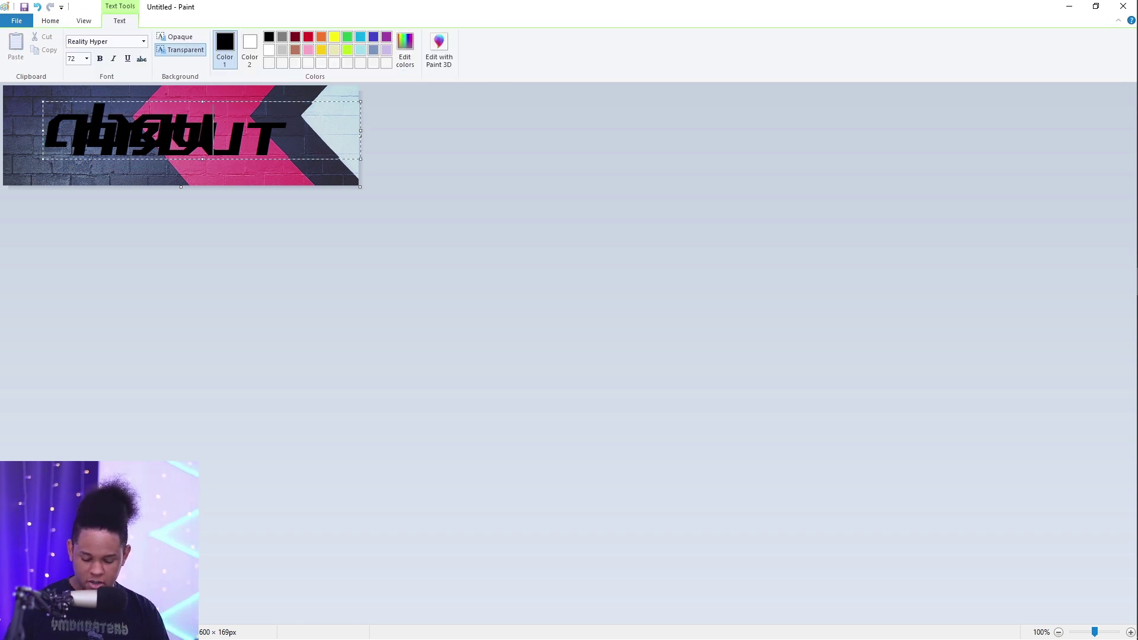
pyautogui.write('t')
pyautogui.hotkey('ctrl', 'a')
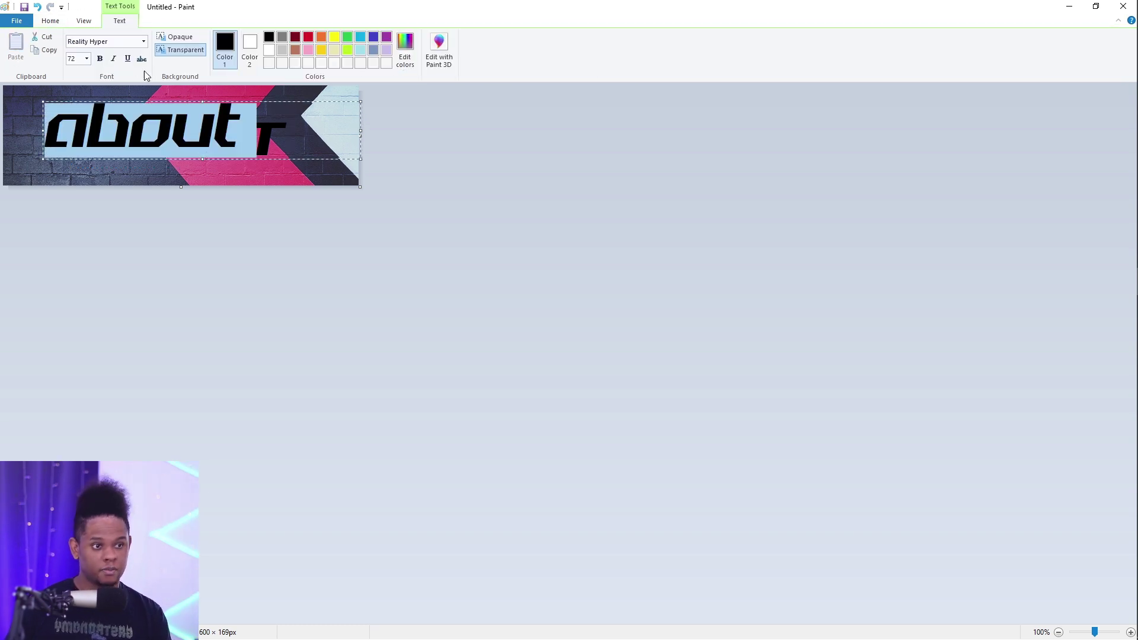
pyautogui.click(269, 50)
pyautogui.moveTo(360, 131); pyautogui.dragTo(83, 143)
pyautogui.write('ABOUT')
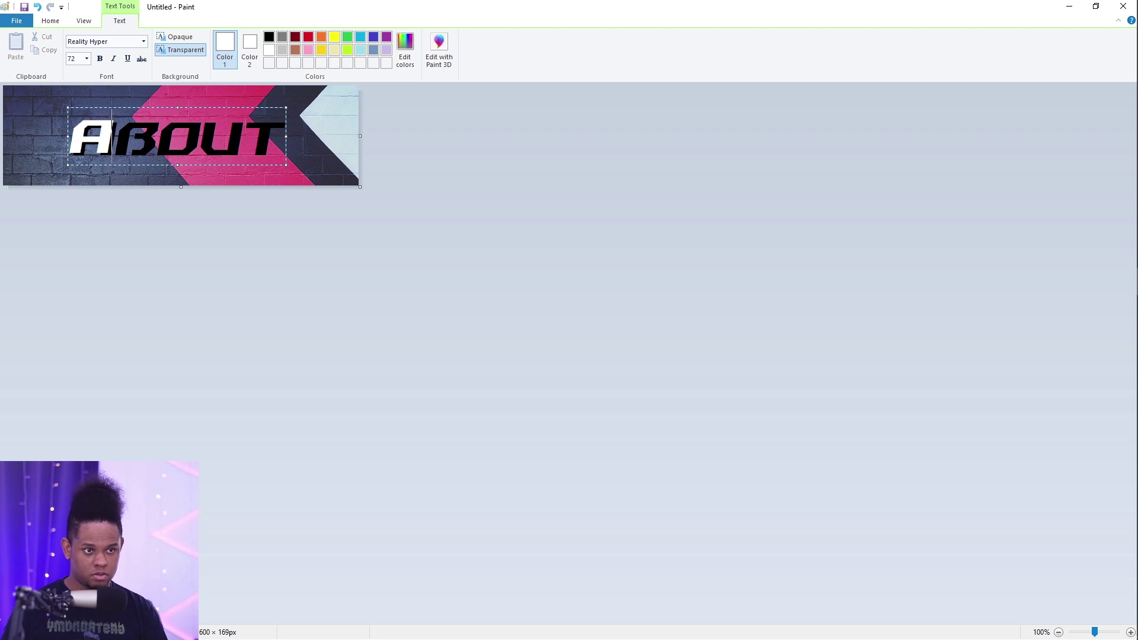
pyautogui.click(10, 146)
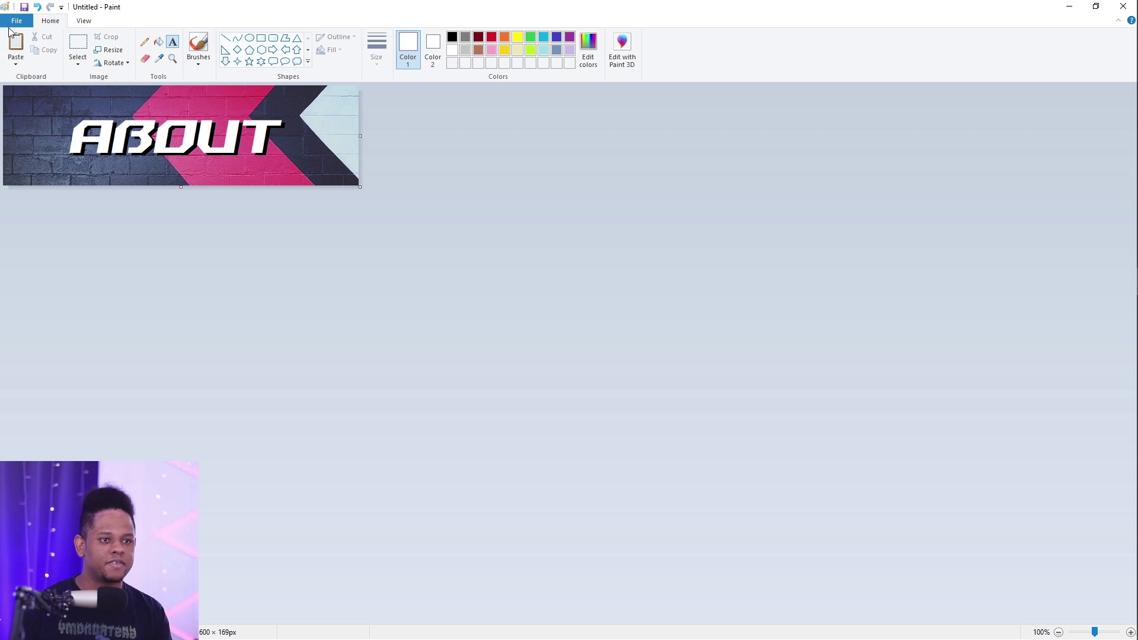
# - Save the banner as the PNG 'about panel' in Desktop\panels
pyautogui.click(17, 20)
pyautogui.click(59, 121)
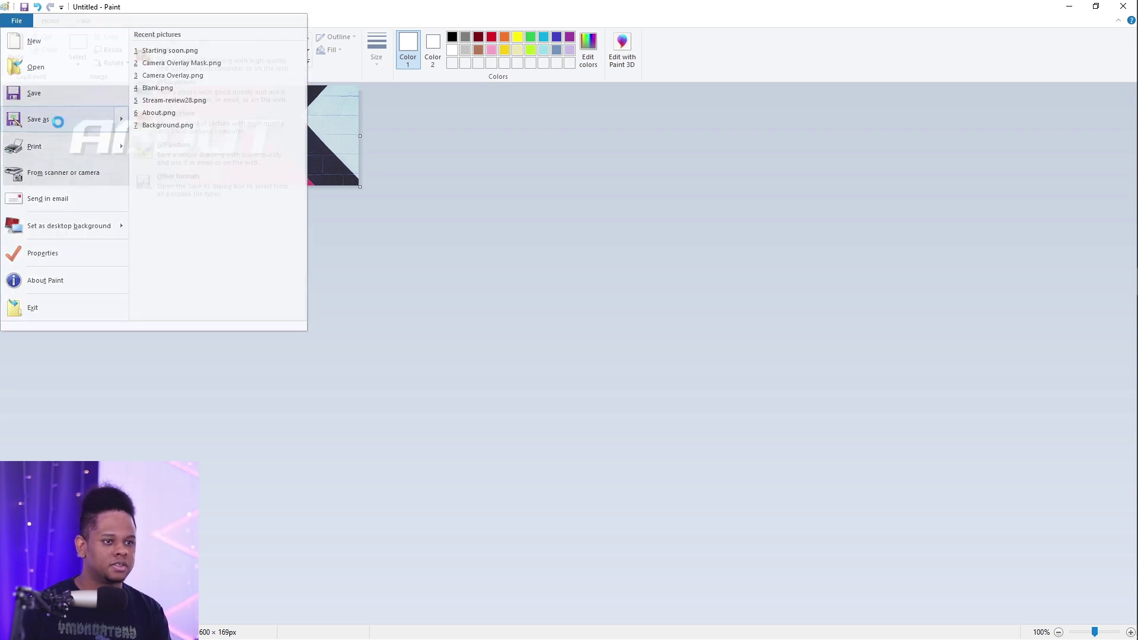
pyautogui.write('about panel')
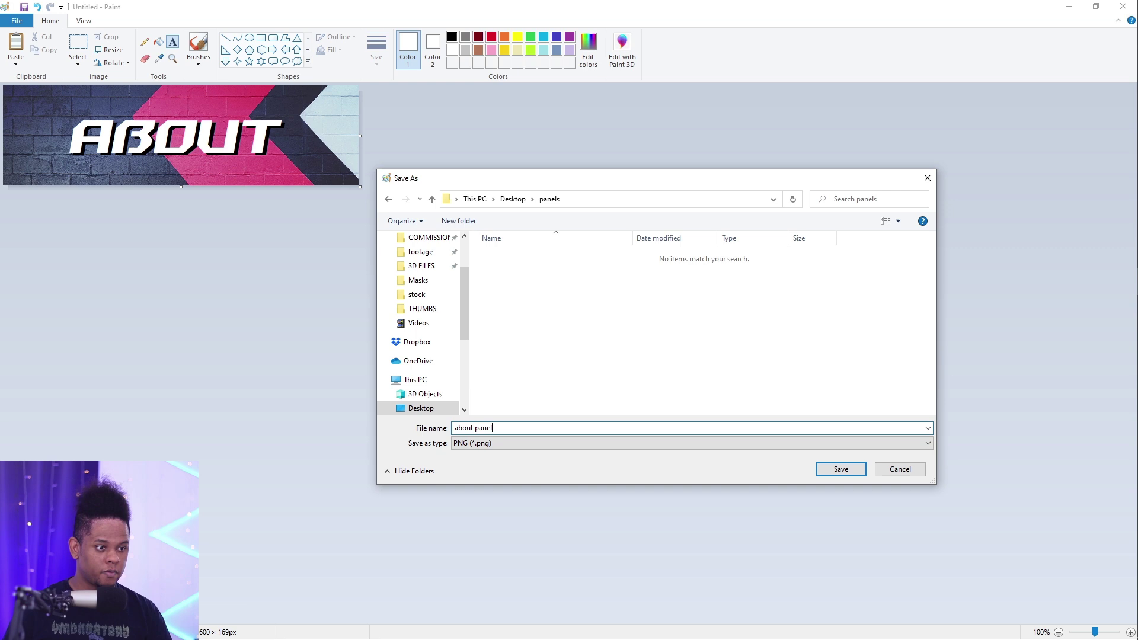
pyautogui.press('Return')
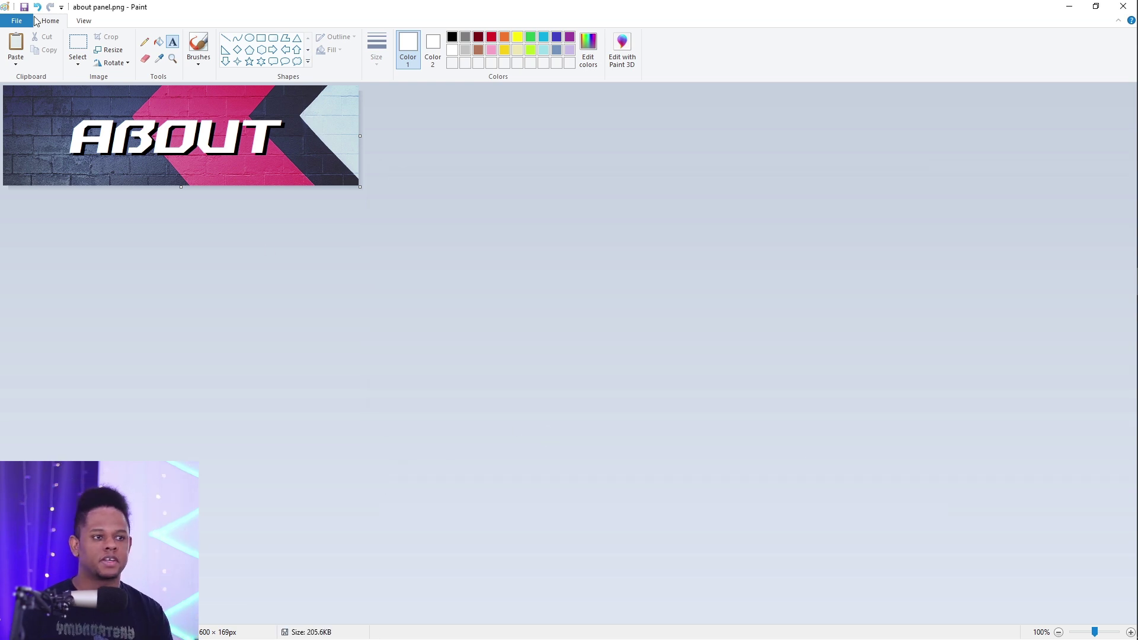
# - Switch to the Twitch channel and turn on panel editing
pyautogui.moveTo(1123, 88)
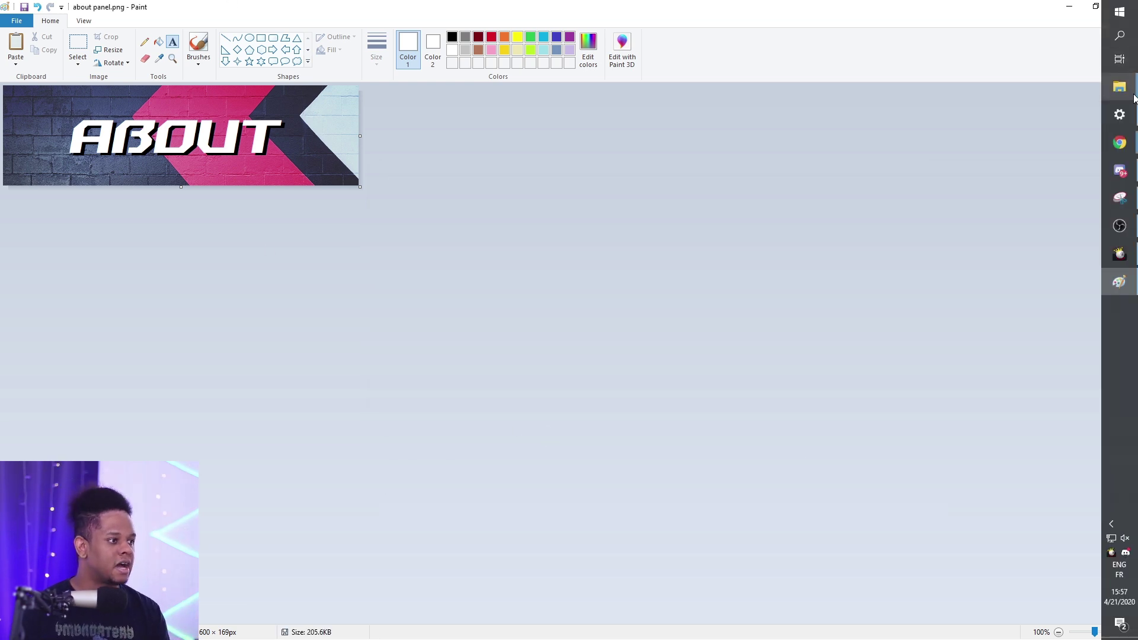
pyautogui.click(1120, 143)
pyautogui.click(57, 364)
pyautogui.scroll(-6, 194, 314)
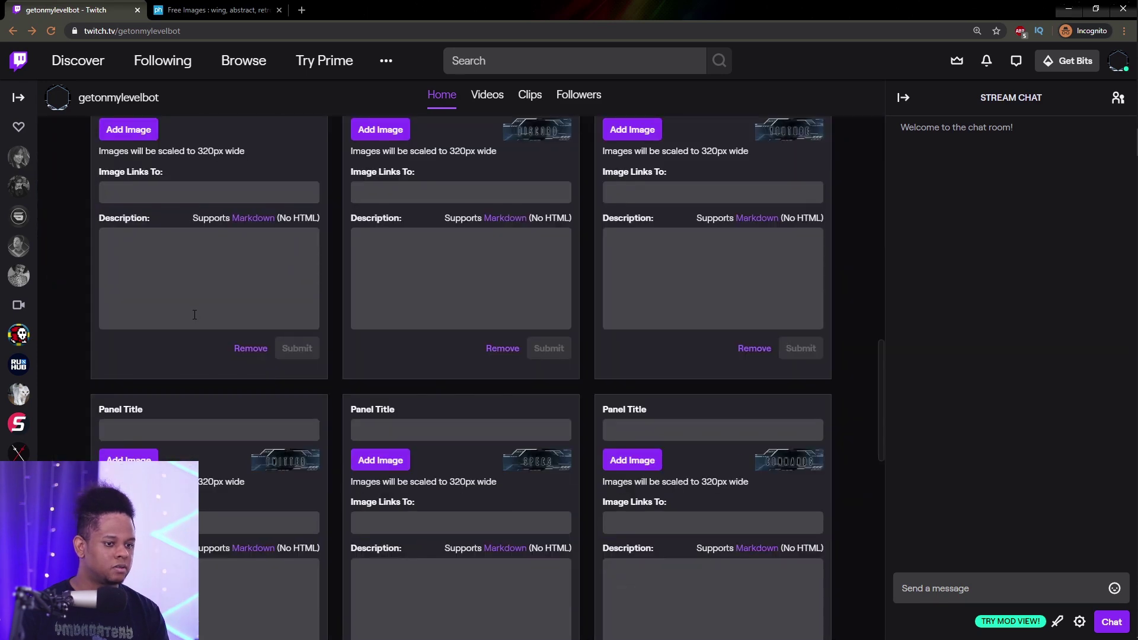
pyautogui.scroll(-5, 194, 314)
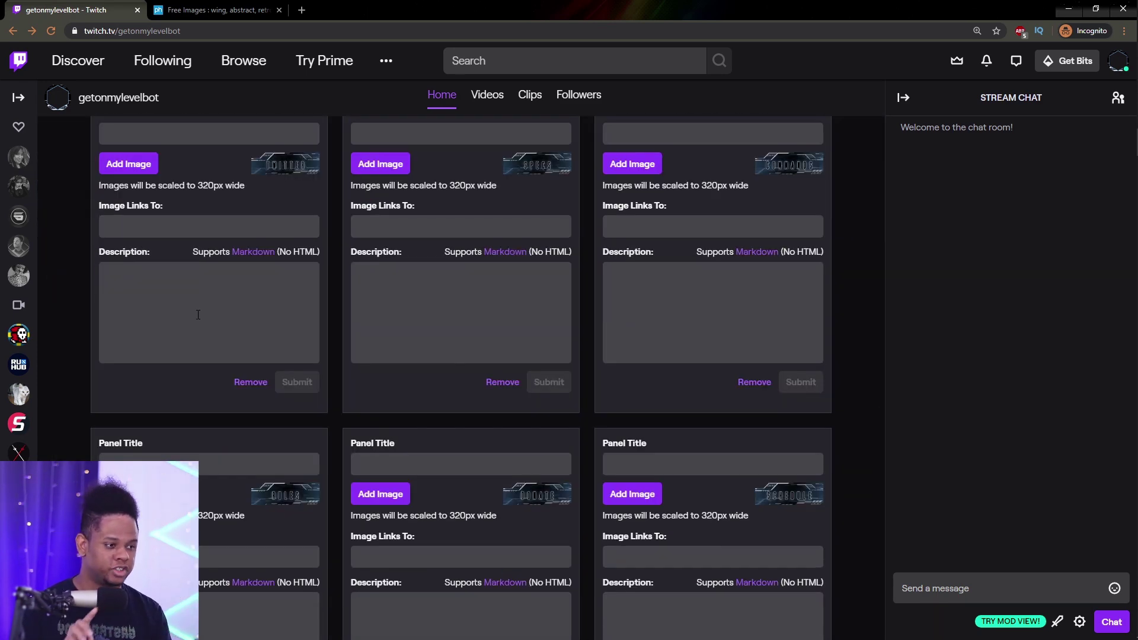
pyautogui.scroll(-8, 197, 314)
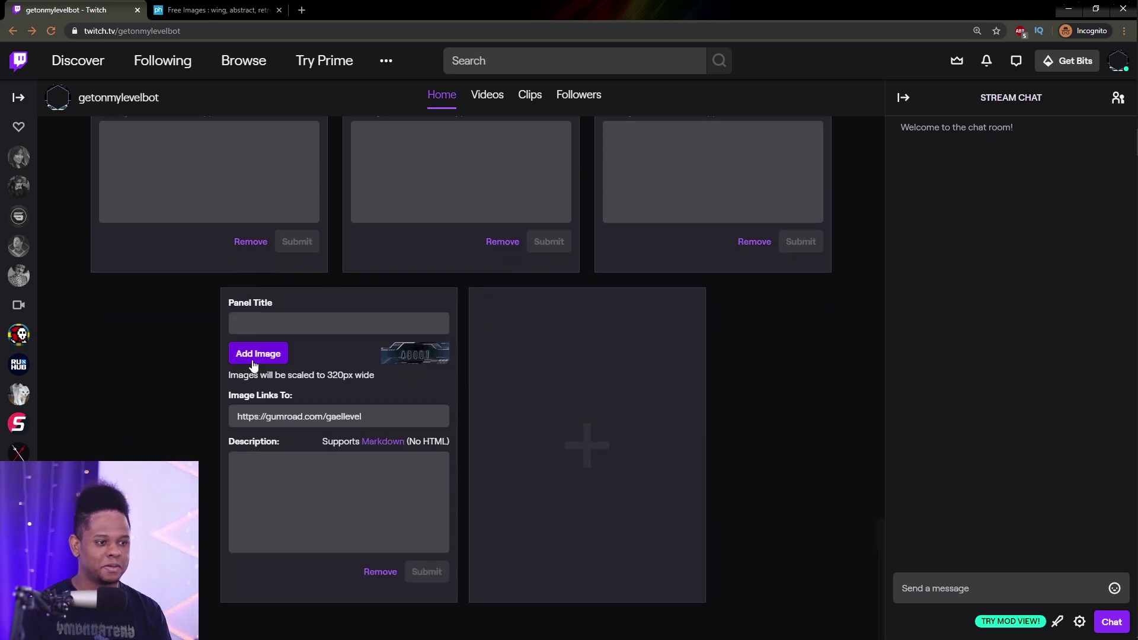
# - Add about panel.png to the new panel, crop it to the full image, and submit
pyautogui.click(253, 363)
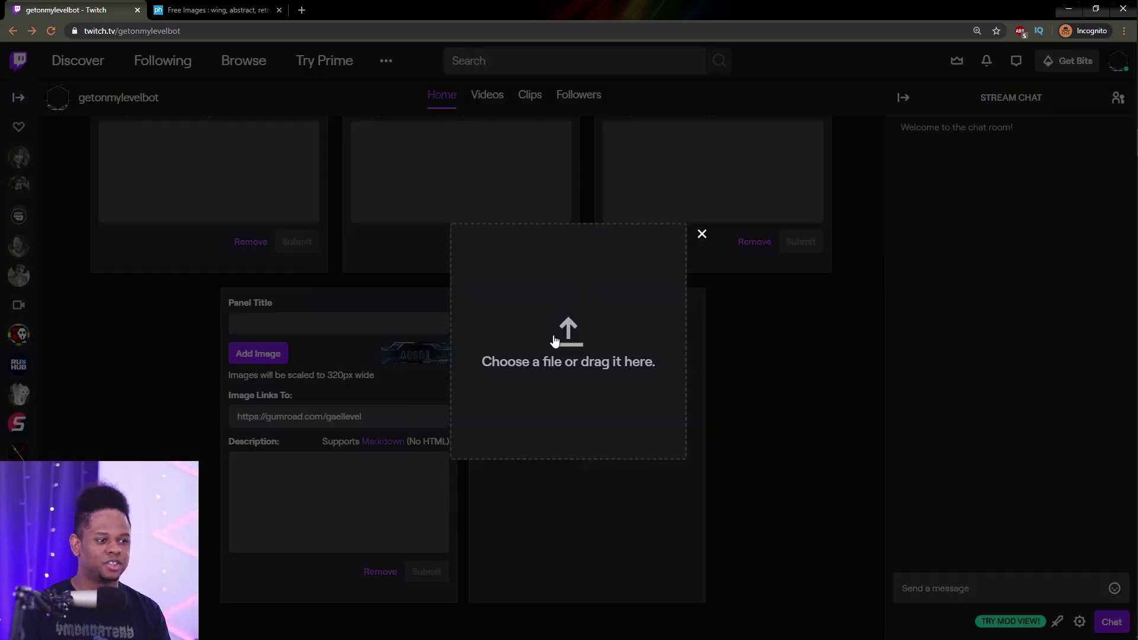
pyautogui.doubleClick(226, 183)
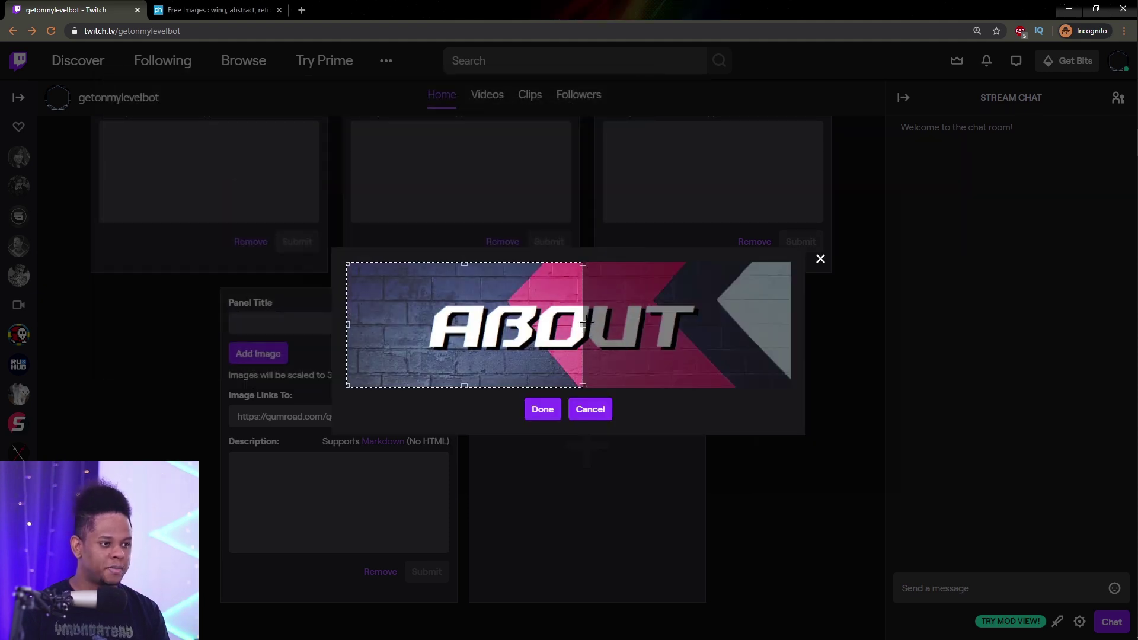
pyautogui.moveTo(583, 324); pyautogui.dragTo(1061, 343)
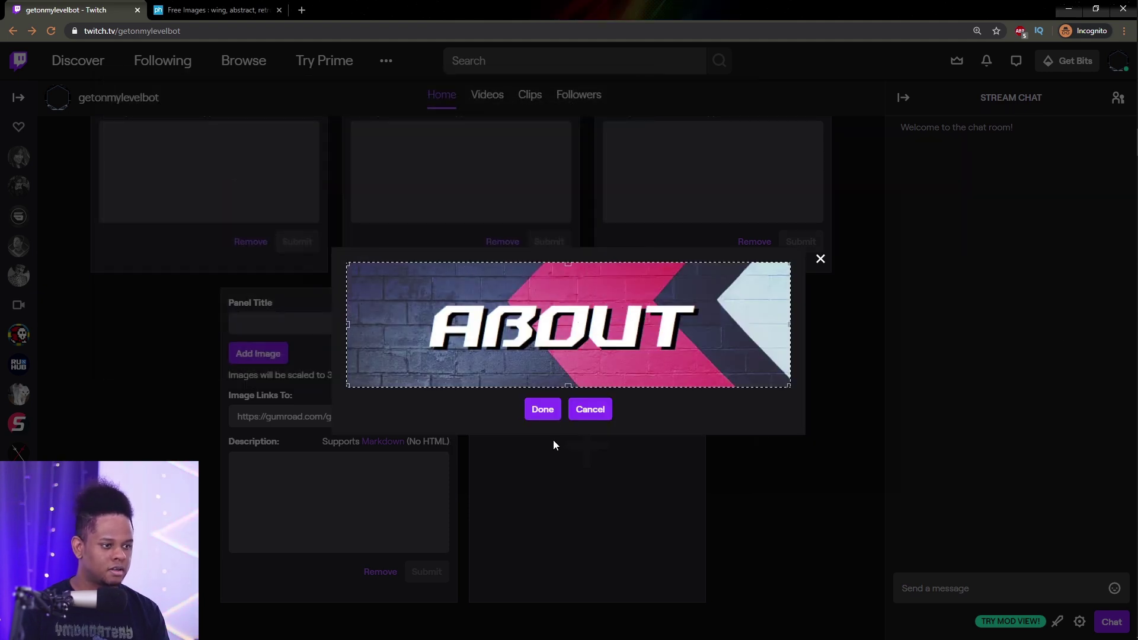
pyautogui.click(544, 410)
pyautogui.click(427, 571)
# - Turn off Edit Panels to see the pink brick-wall ABOUT banner among the nine panels
pyautogui.scroll(10, 81, 262)
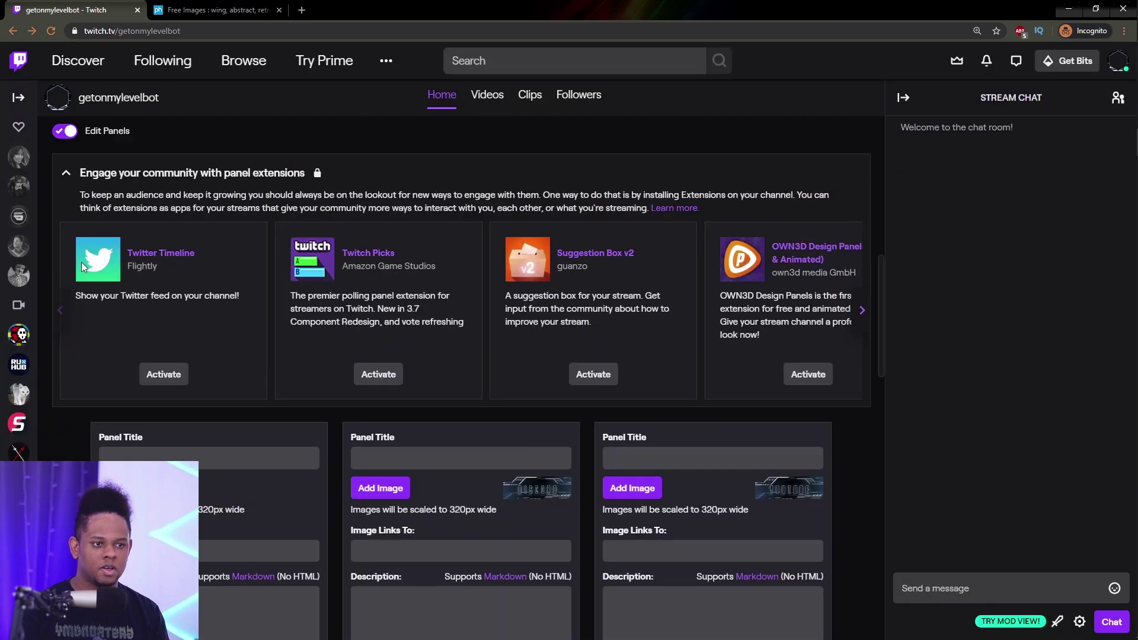
pyautogui.scroll(2, 58, 289)
pyautogui.click(61, 309)
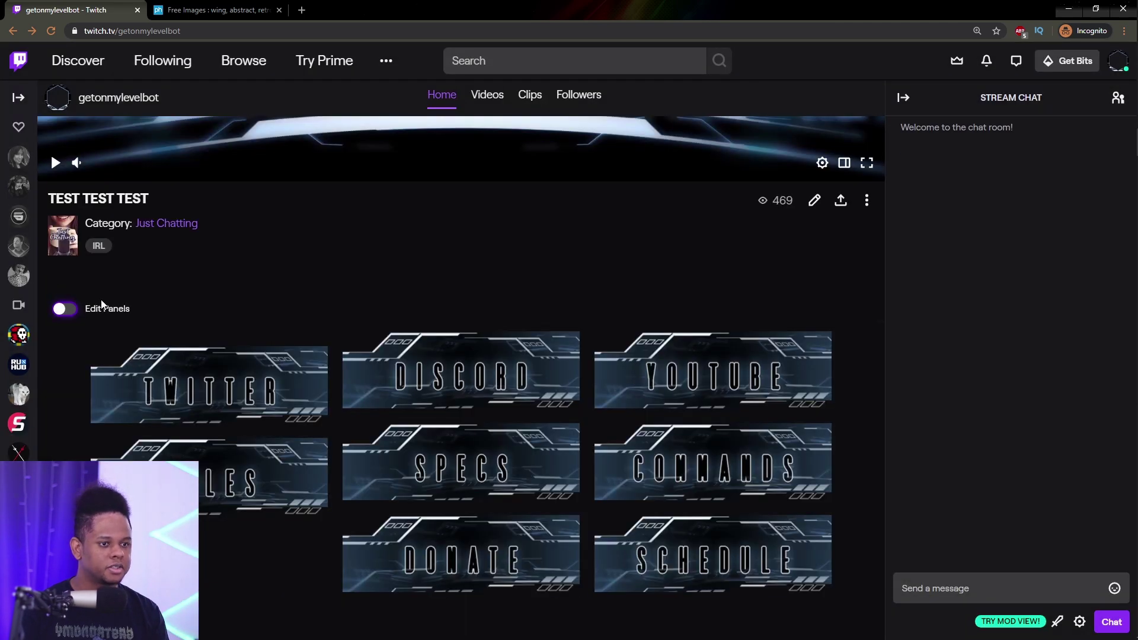
pyautogui.scroll(-2, 154, 297)
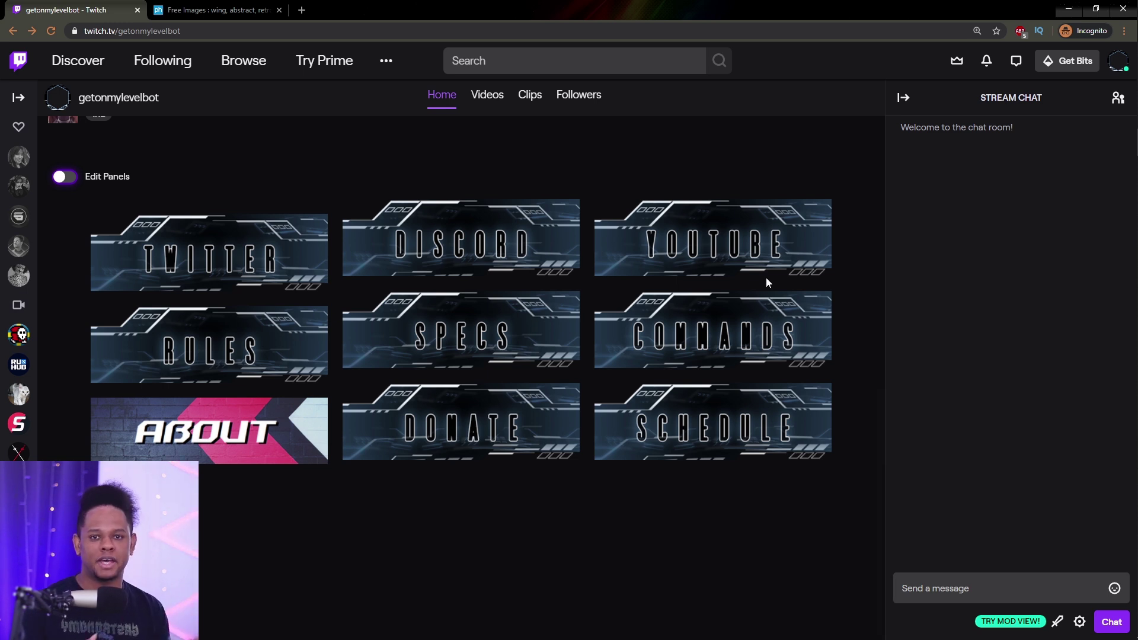
pyautogui.moveTo(1134, 269)
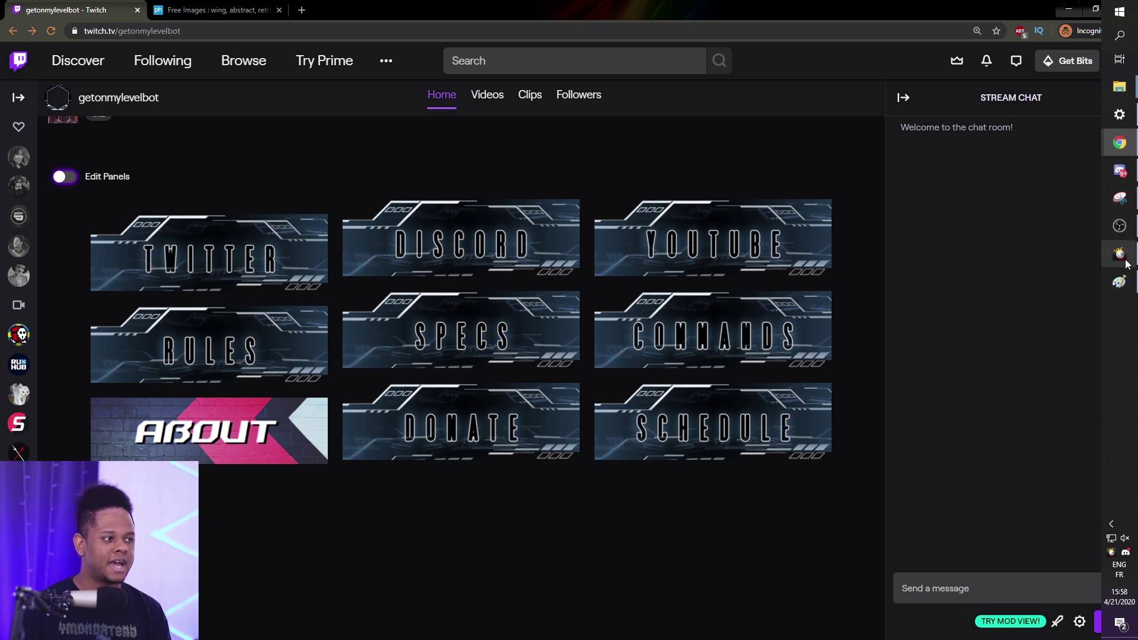
# - Switch back to Paint and start a new blank picture
pyautogui.click(1119, 282)
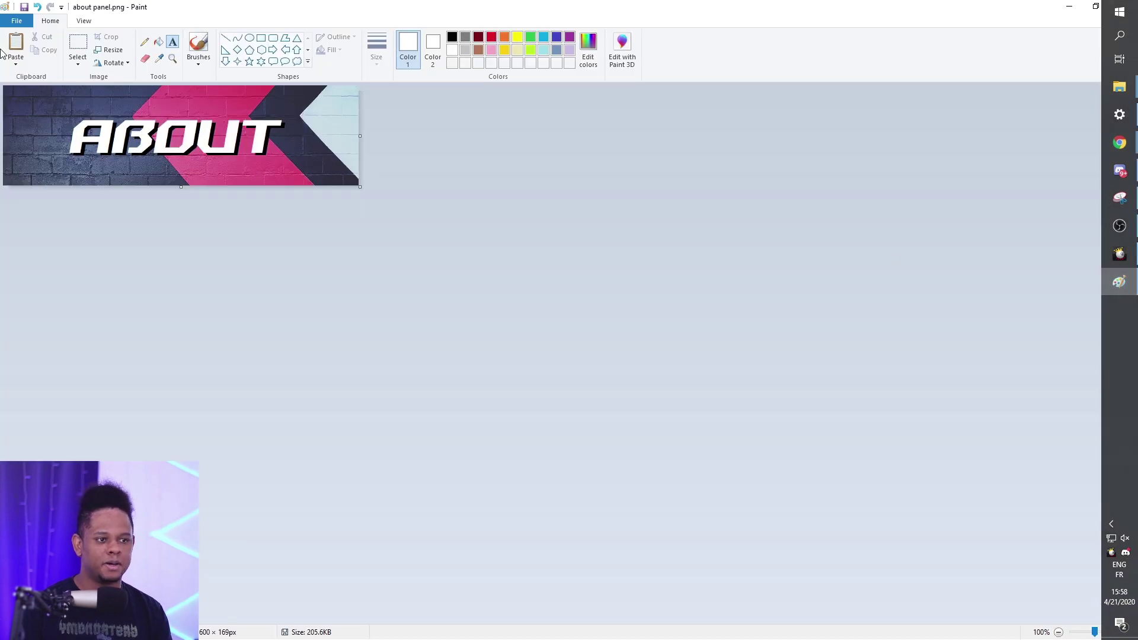
pyautogui.click(17, 21)
pyautogui.click(25, 40)
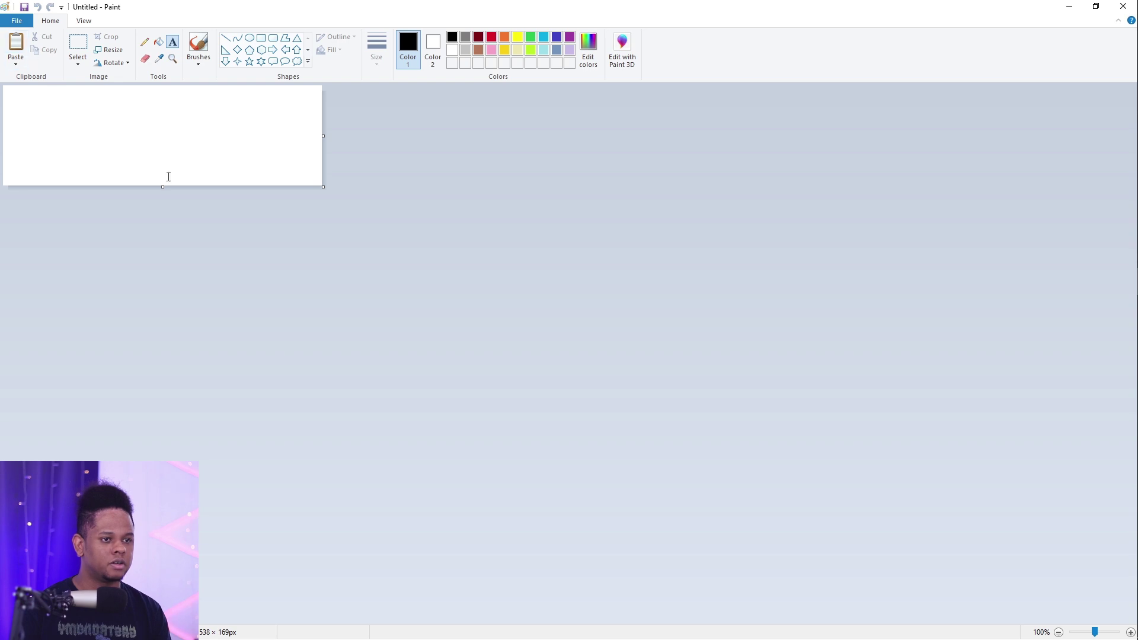
# - Resize the canvas in pixels to 640 wide, giving a 640 × 201 canvas
pyautogui.moveTo(1132, 295)
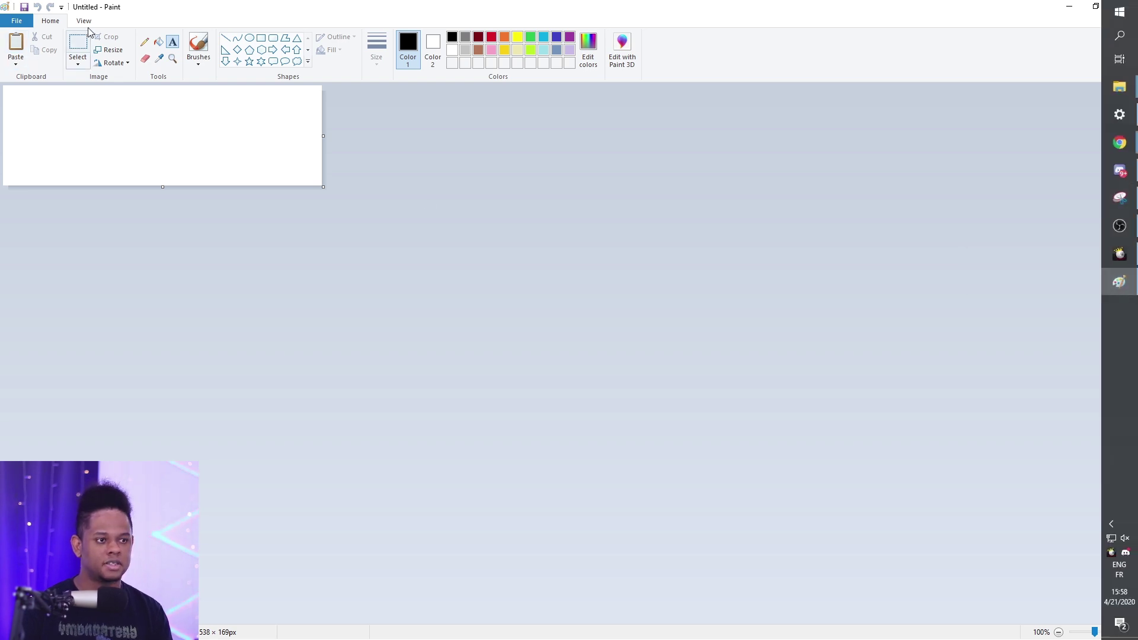
pyautogui.click(109, 49)
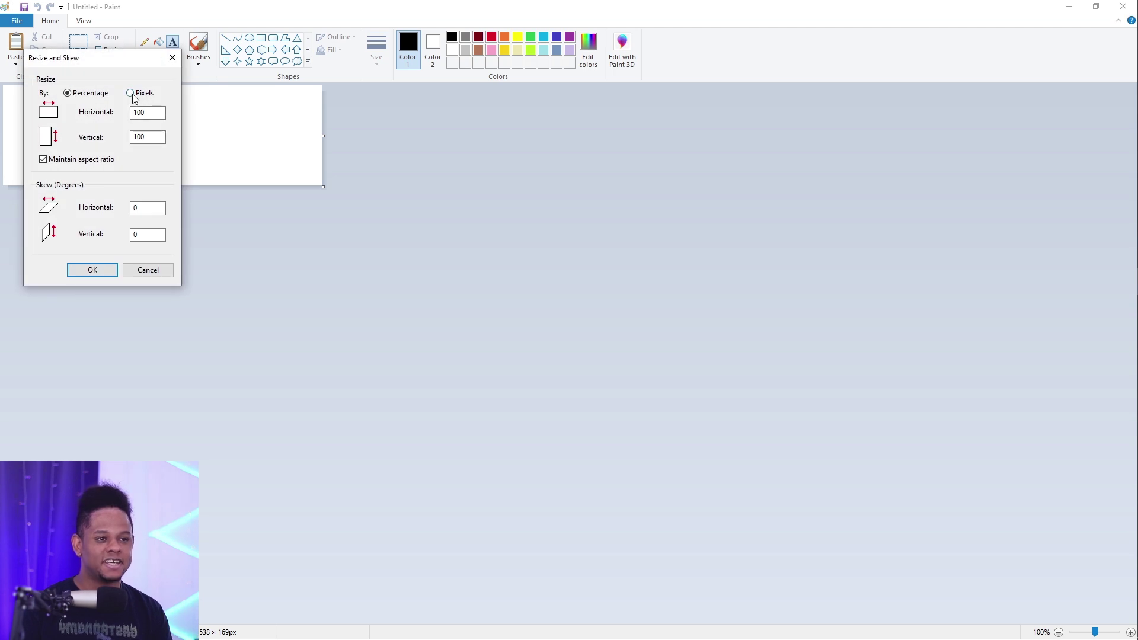
pyautogui.click(132, 93)
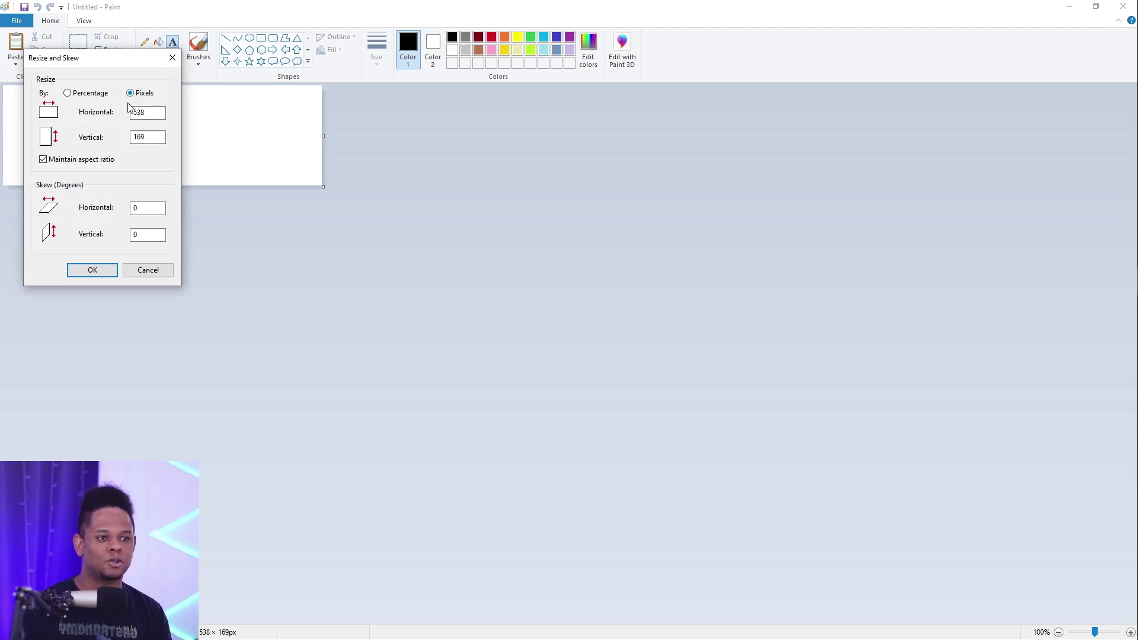
pyautogui.click(165, 140)
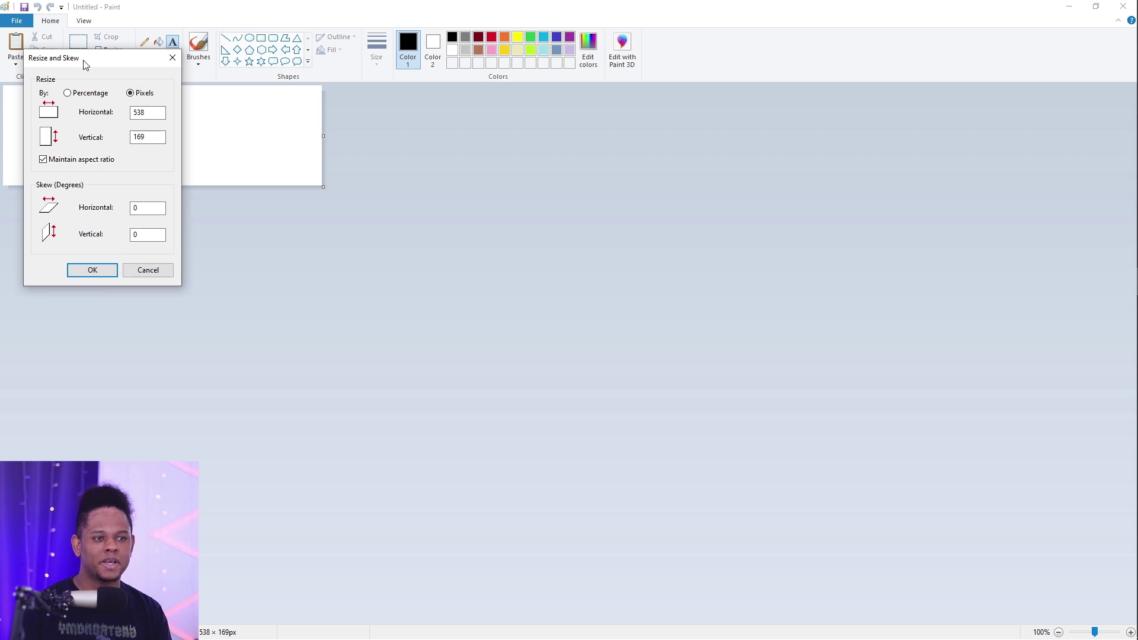
pyautogui.moveTo(89, 60); pyautogui.dragTo(520, 101)
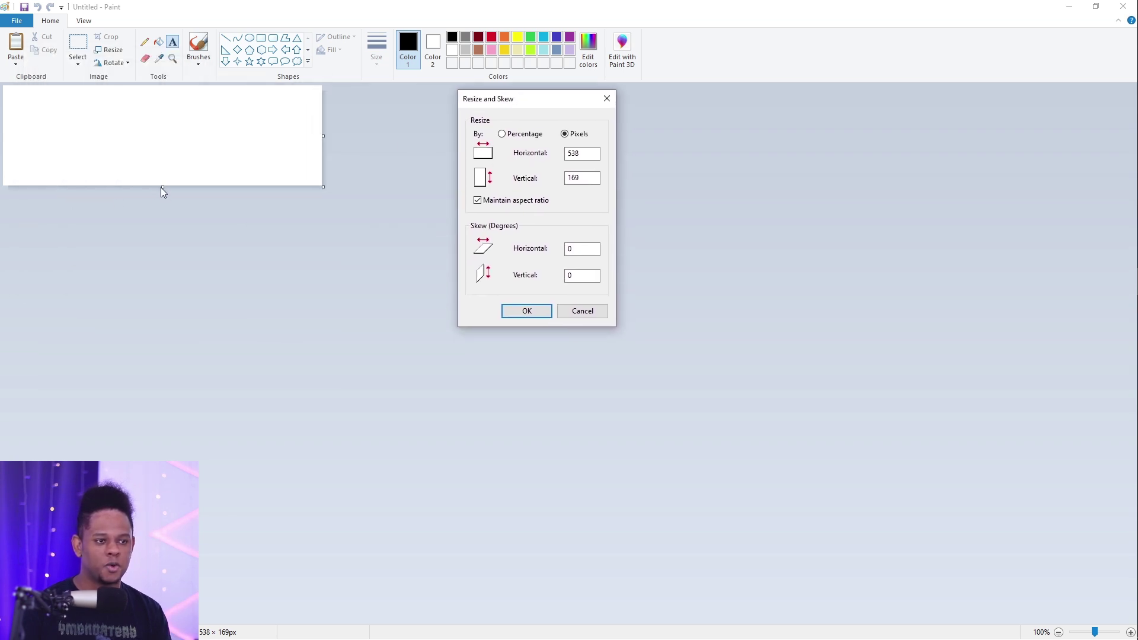
pyautogui.click(593, 181)
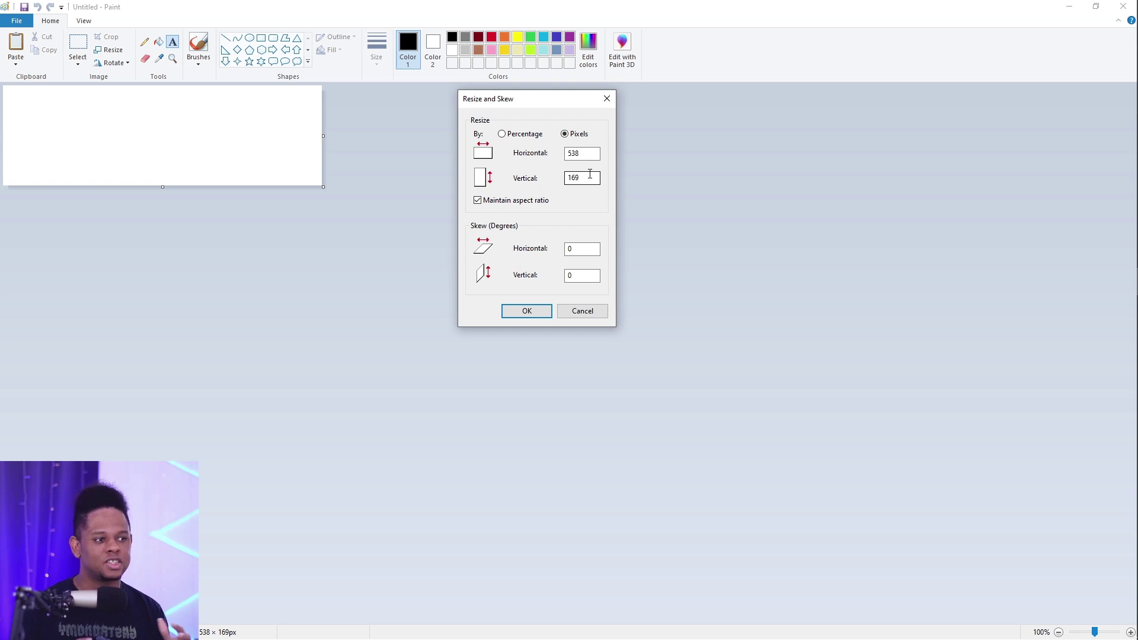
pyautogui.click(593, 153)
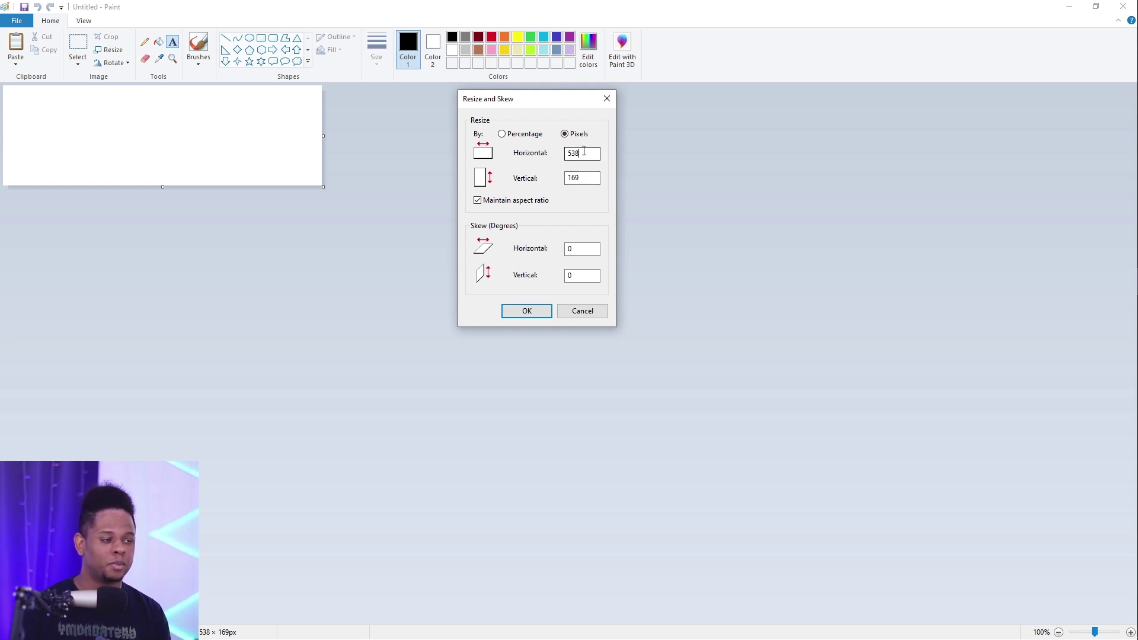
pyautogui.moveTo(595, 154); pyautogui.dragTo(554, 154)
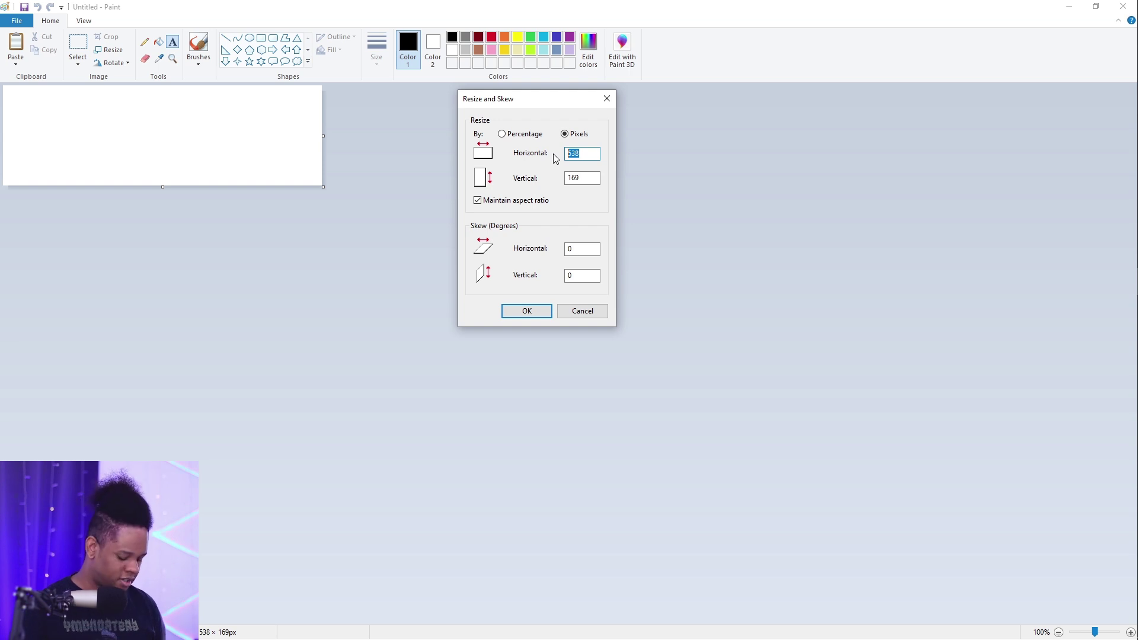
pyautogui.write('640')
pyautogui.press('Return')
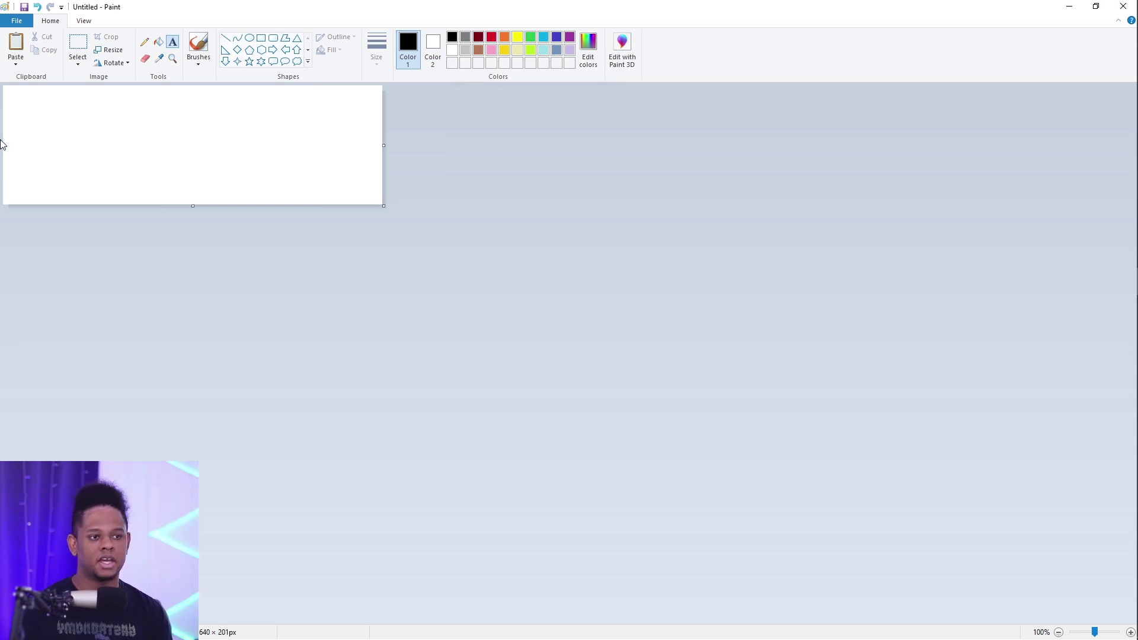
# - Fill the canvas with near-black (RGB 13, 13, 13) and pick light blue as the drawing colour
pyautogui.click(588, 48)
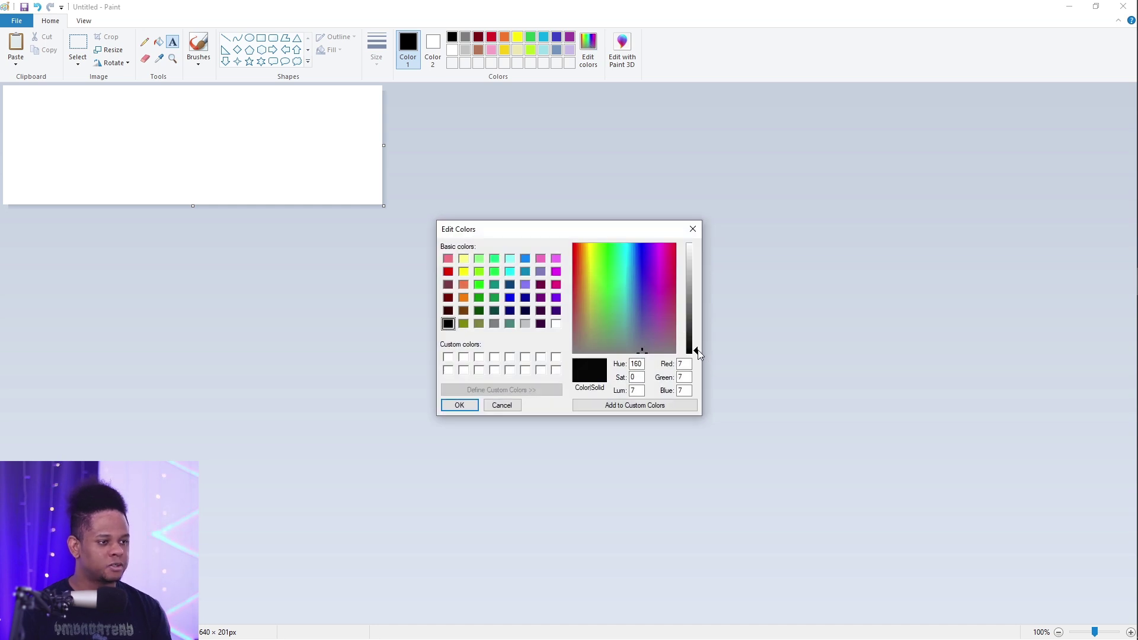
pyautogui.moveTo(699, 354); pyautogui.dragTo(699, 352)
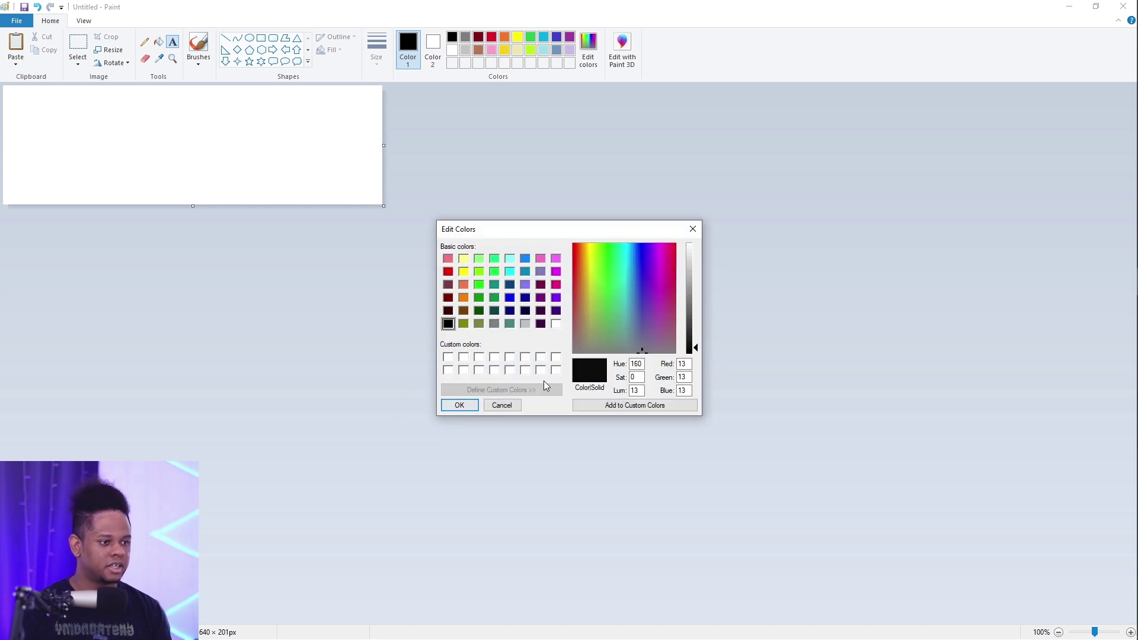
pyautogui.click(460, 404)
pyautogui.click(158, 42)
pyautogui.click(205, 121)
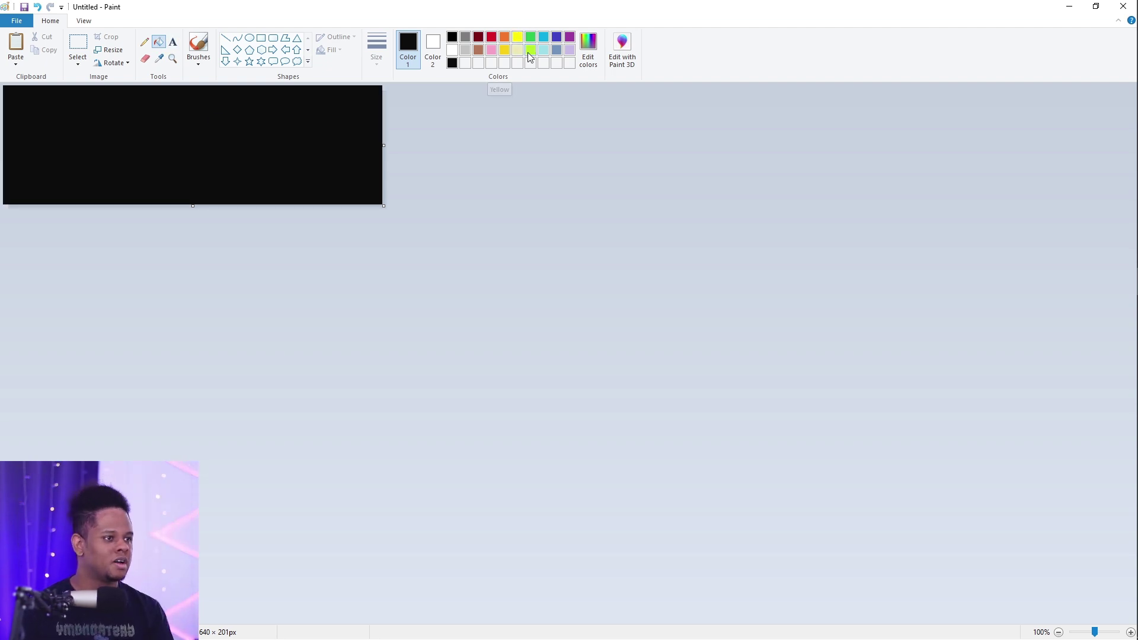
pyautogui.click(544, 40)
pyautogui.click(588, 48)
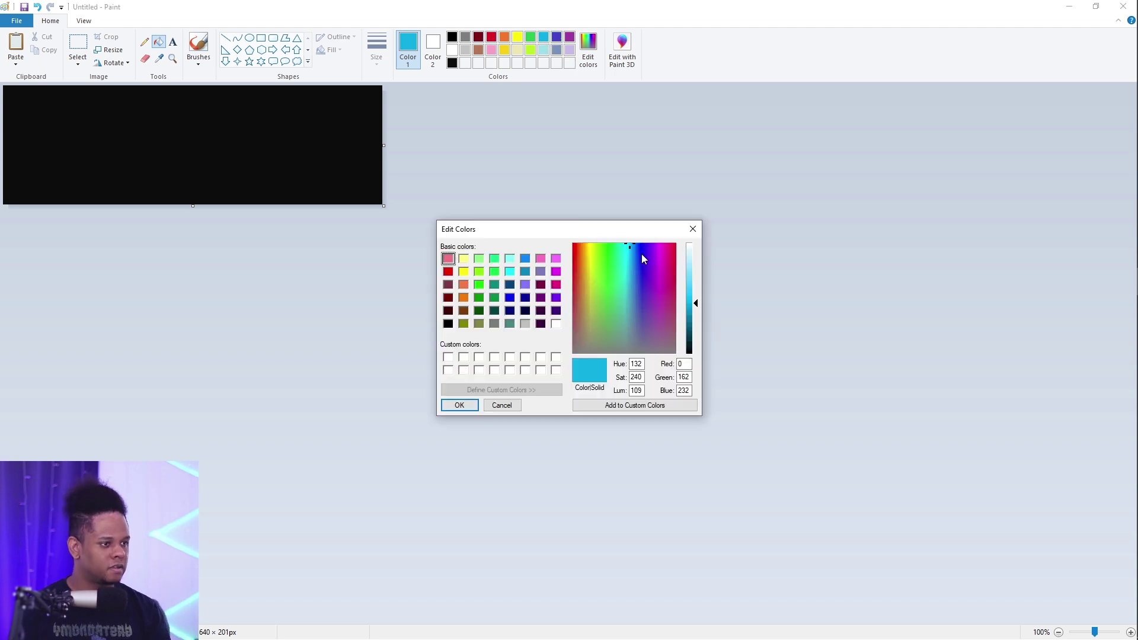
# - Draw thick light-blue lines: two diagonals plus vertical and horizontal centre lines
pyautogui.click(623, 247)
pyautogui.click(460, 405)
pyautogui.click(225, 38)
pyautogui.click(377, 47)
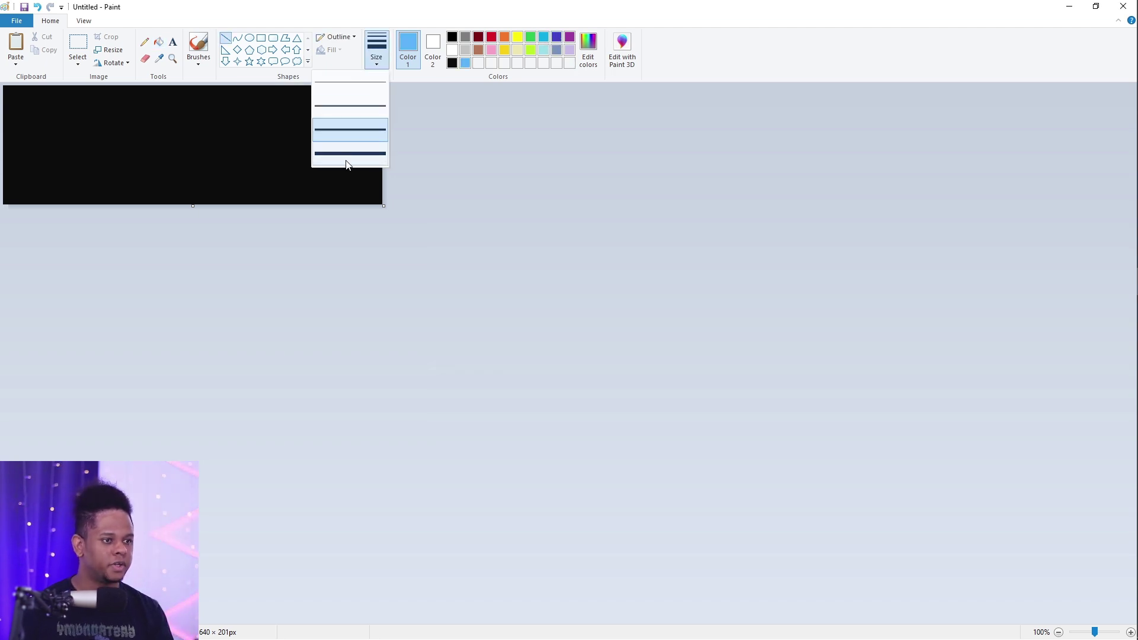
pyautogui.click(348, 163)
pyautogui.moveTo(56, 202); pyautogui.dragTo(381, 98)
pyautogui.moveTo(4, 88); pyautogui.dragTo(381, 203)
pyautogui.moveTo(192, 205); pyautogui.dragTo(193, 87)
pyautogui.moveTo(382, 145); pyautogui.dragTo(3, 145)
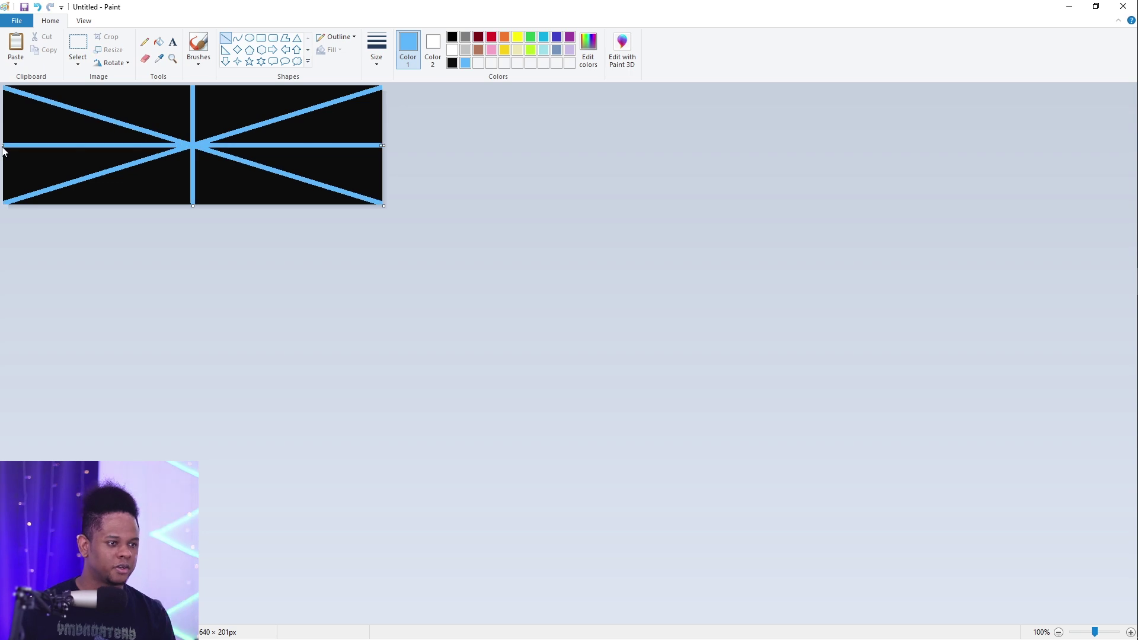
# - Recolour the horizontal centre line orange-yellow
pyautogui.click(588, 49)
pyautogui.click(585, 246)
pyautogui.click(459, 404)
pyautogui.click(158, 41)
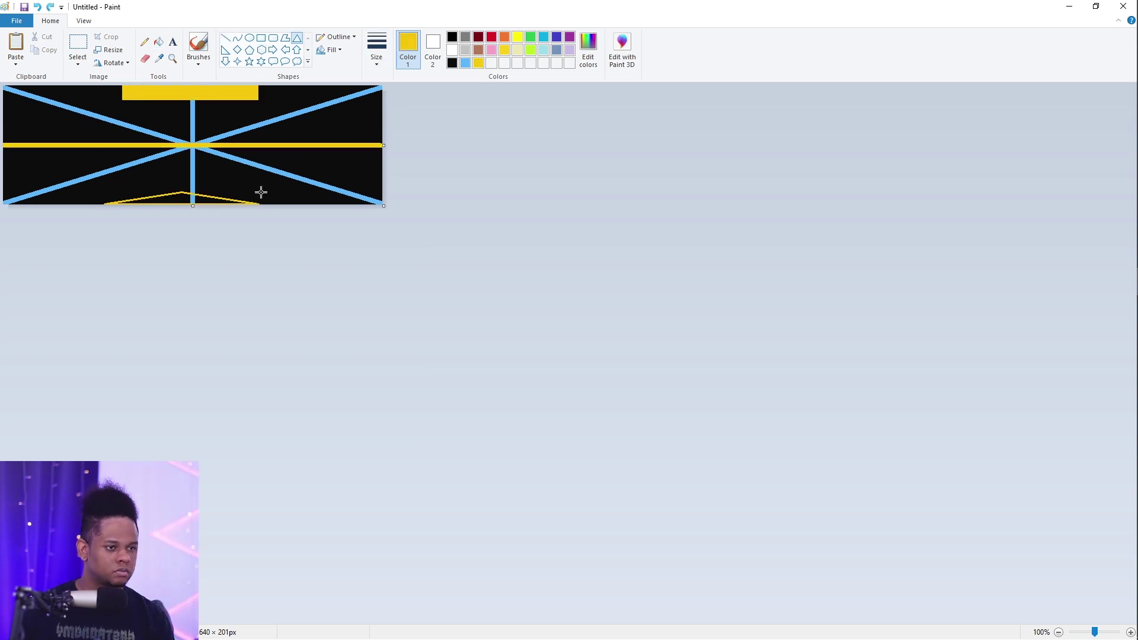
# - Set black solid-fill rectangles and blacken out the stray yellow bar along the bottom
pyautogui.click(261, 37)
pyautogui.click(339, 51)
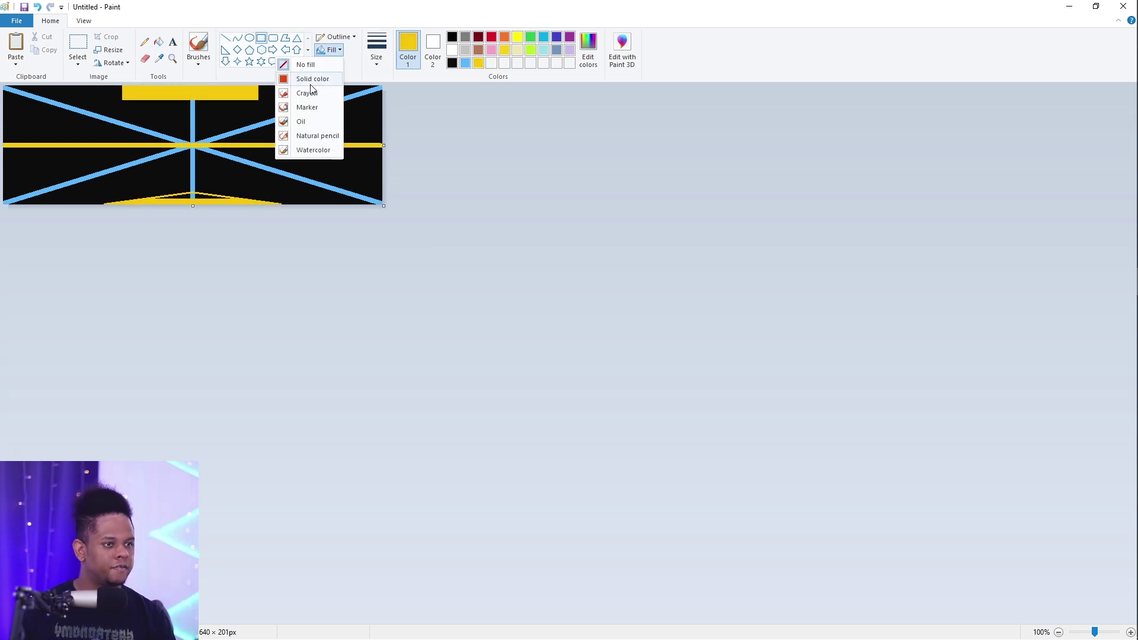
pyautogui.click(312, 80)
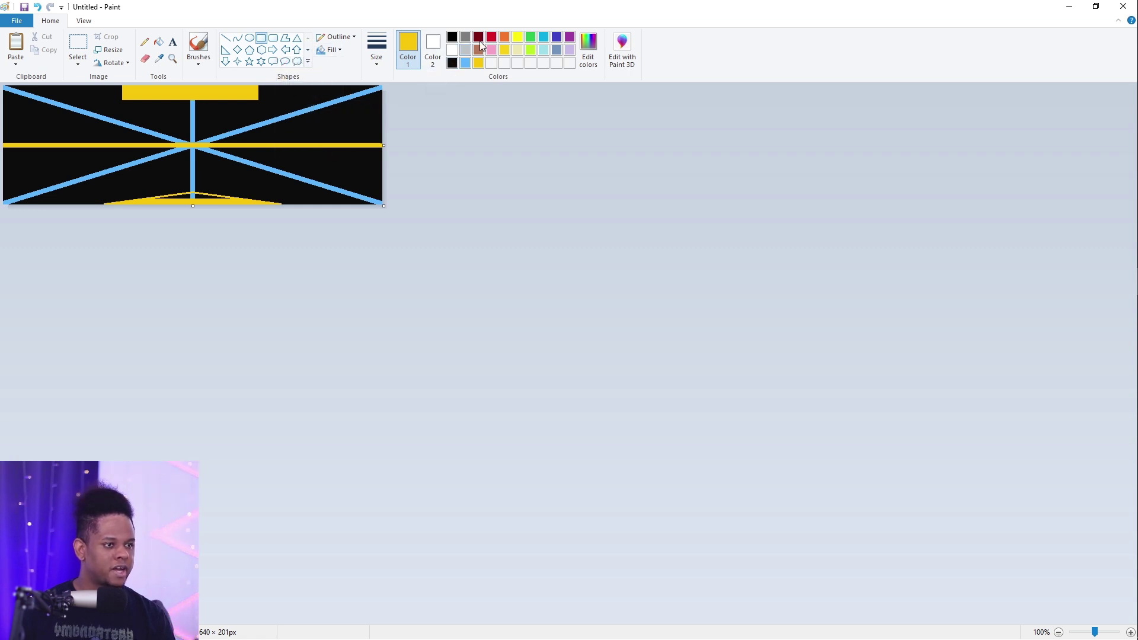
pyautogui.click(452, 63)
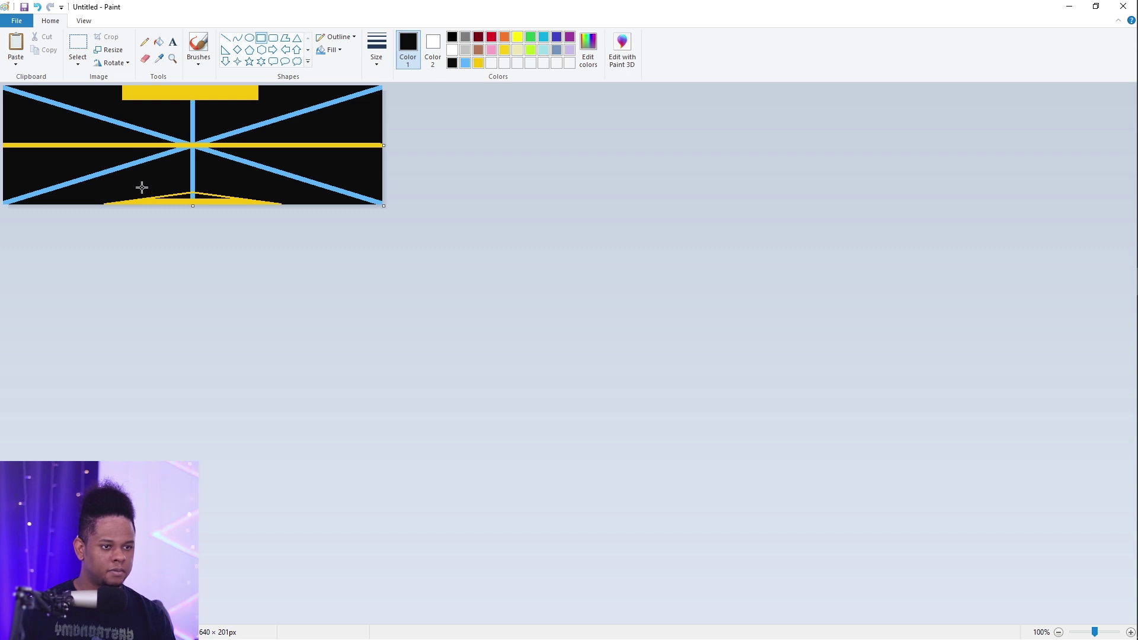
pyautogui.moveTo(136, 186); pyautogui.dragTo(170, 192)
pyautogui.hotkey('ctrl', 'z')
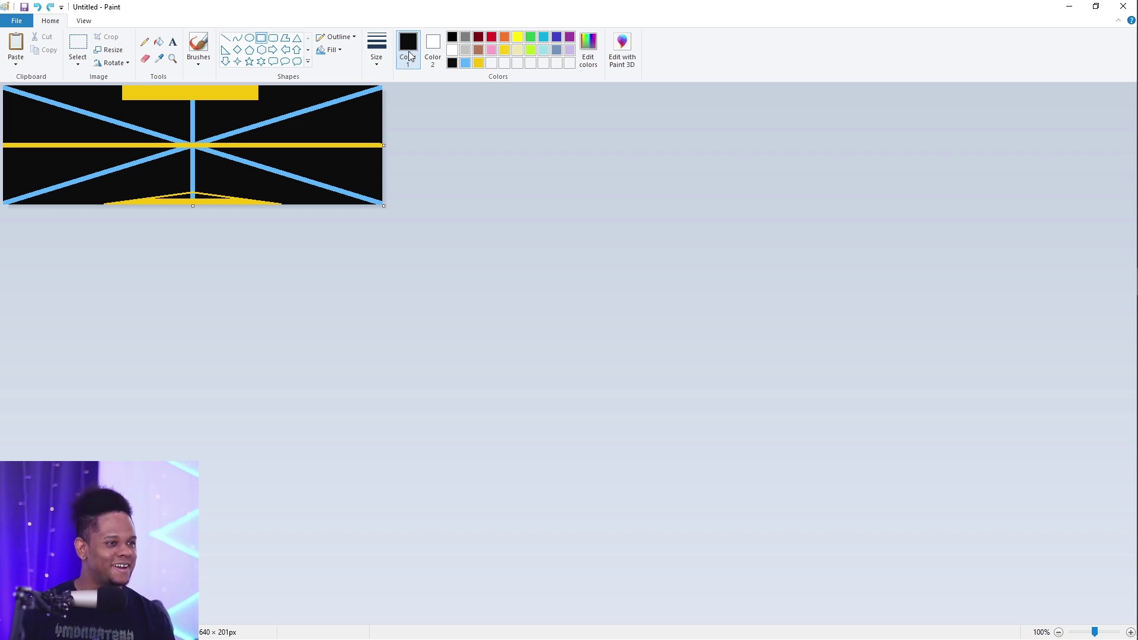
pyautogui.click(429, 48)
pyautogui.click(451, 63)
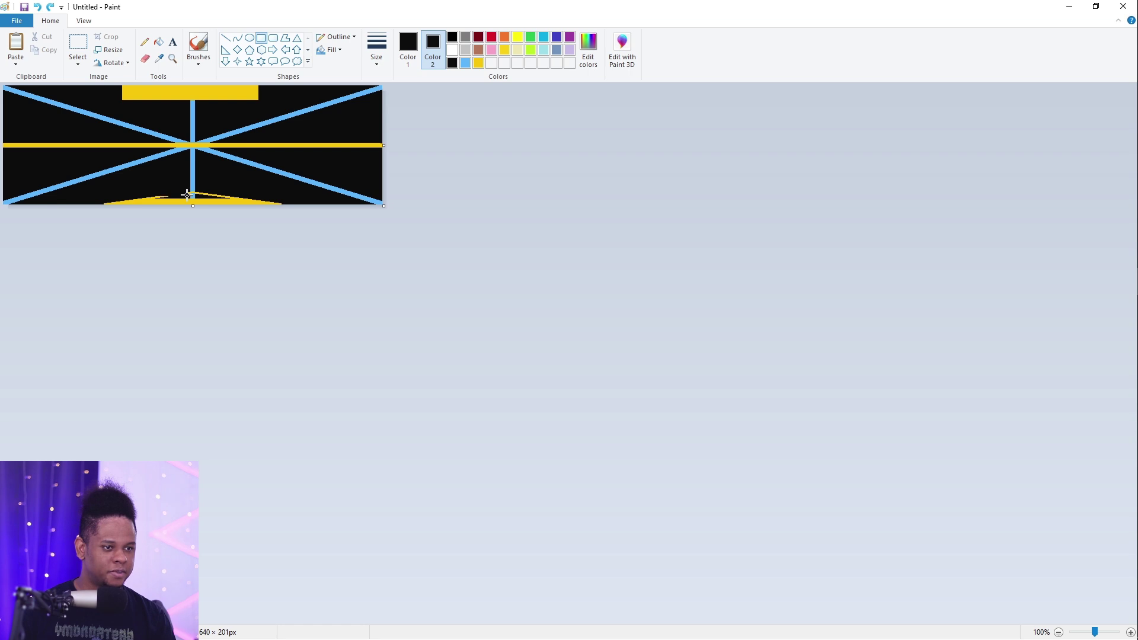
pyautogui.moveTo(187, 195); pyautogui.dragTo(138, 179)
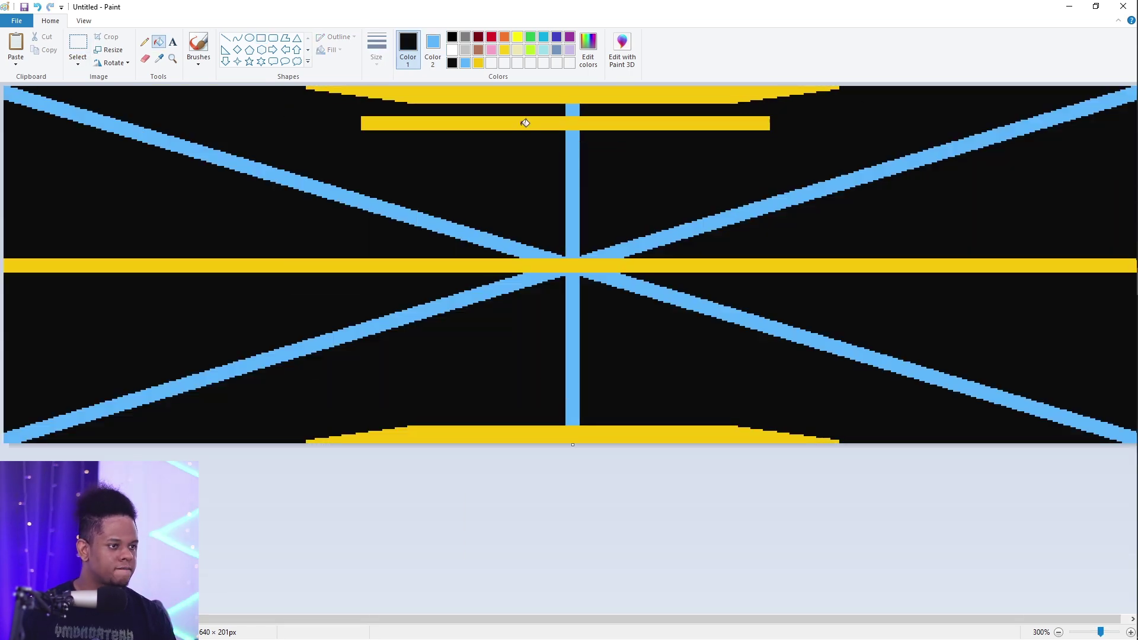
pyautogui.click(525, 122)
# - Paste the yellow edge piece and flip it horizontally for the left edge
pyautogui.hotkey('ctrl', 'v')
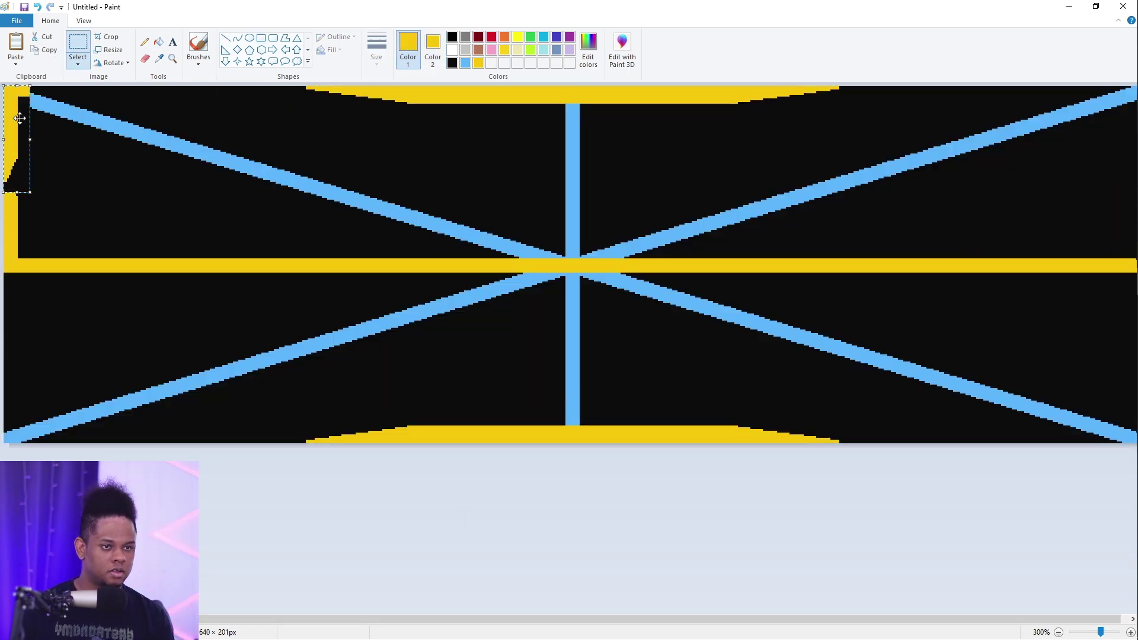
pyautogui.rightClick(19, 117)
pyautogui.click(59, 221)
pyautogui.scroll(-1, 105, 183)
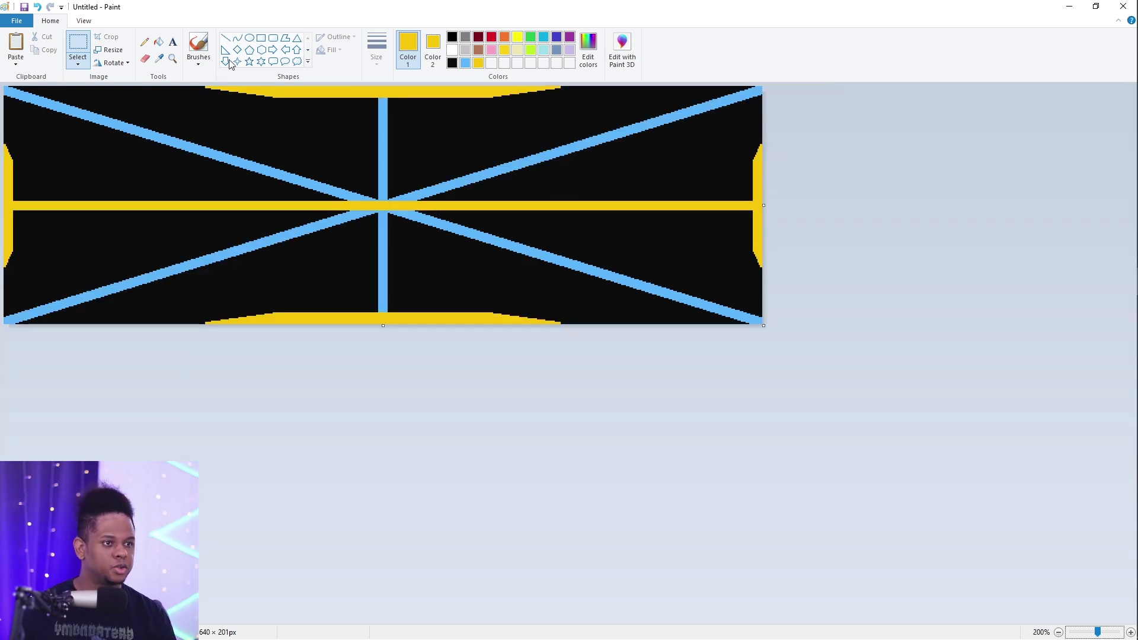
pyautogui.click(261, 38)
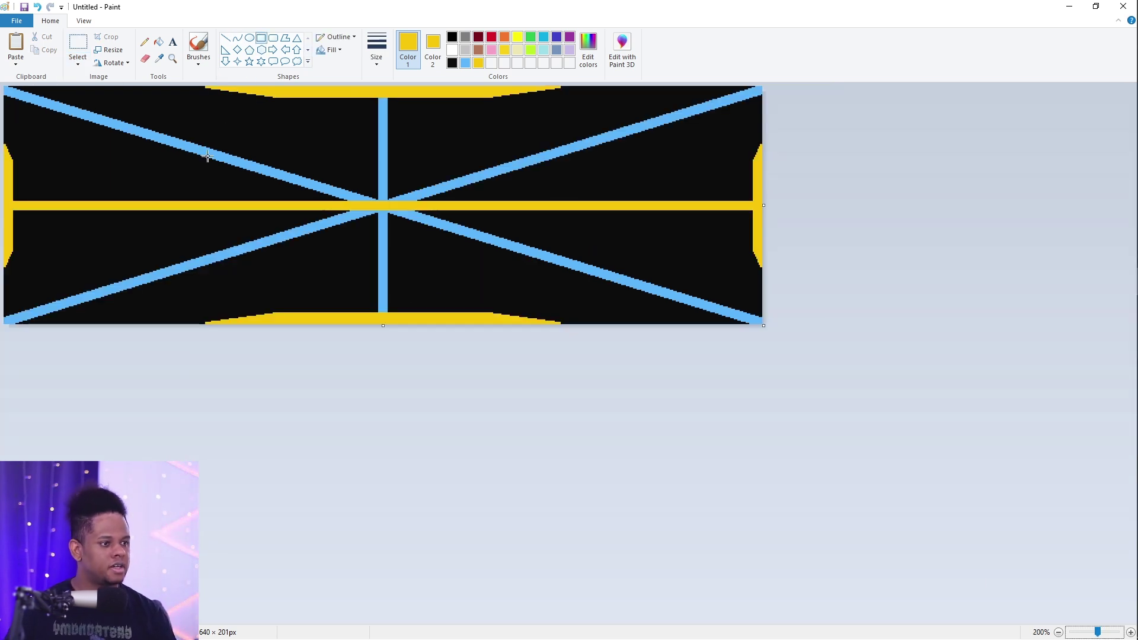
# - Draw a dark grey filled rectangle inside the banner frame, nudged down one pixel
pyautogui.click(452, 64)
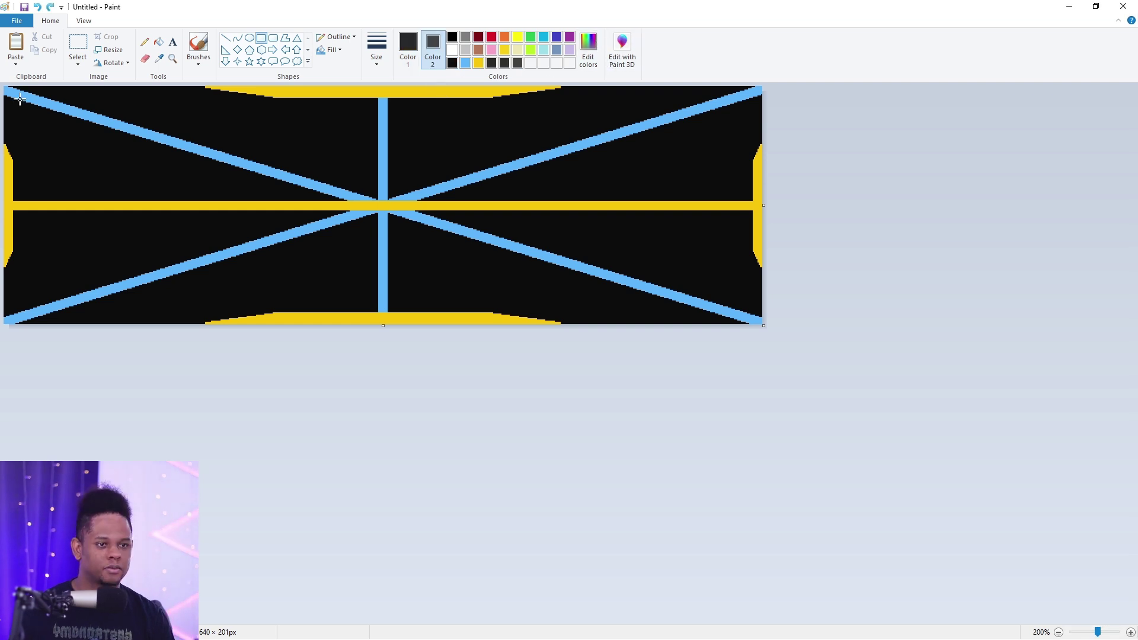
pyautogui.moveTo(19, 98); pyautogui.dragTo(651, 292)
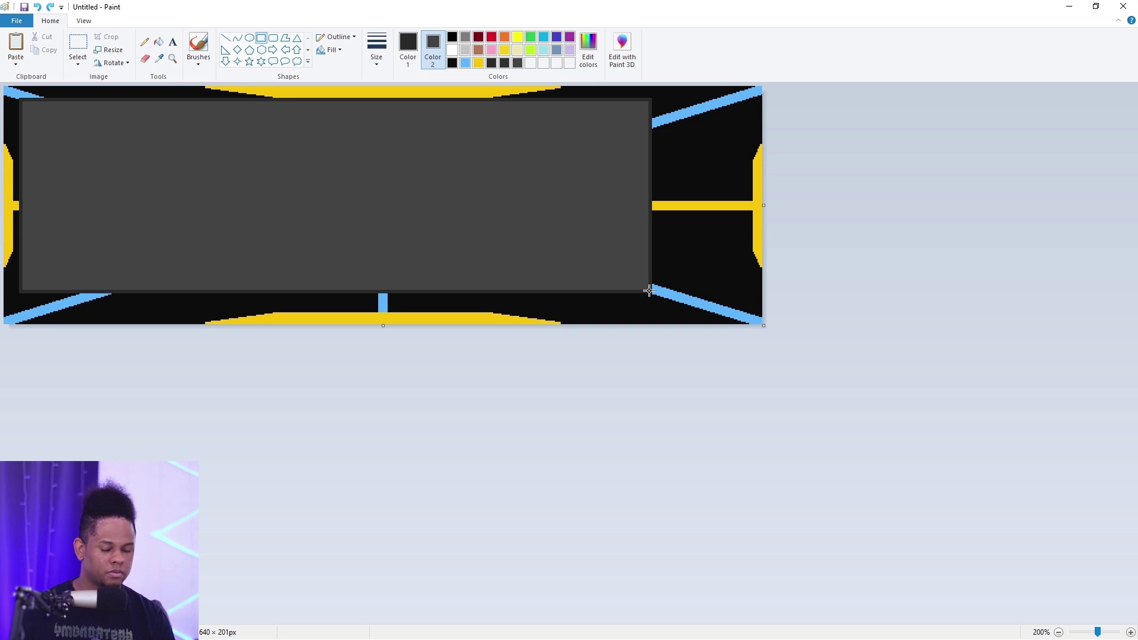
pyautogui.hotkey('ctrl', 'z')
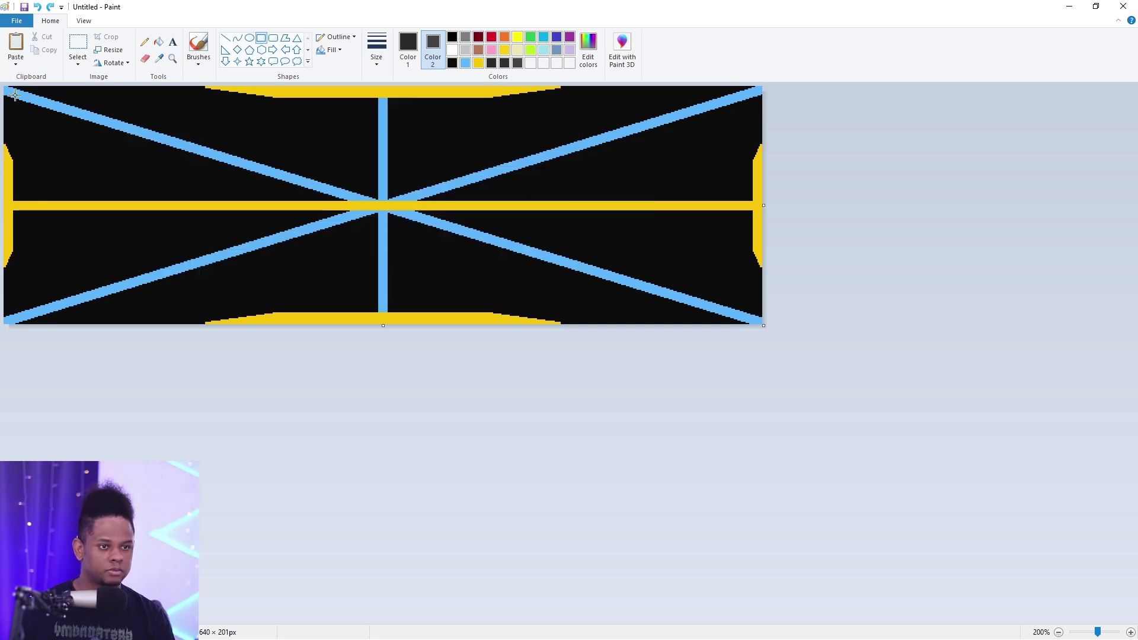
pyautogui.moveTo(15, 95)
pyautogui.mouseDown()
pyautogui.moveTo(569, 276)
pyautogui.moveTo(774, 294)
pyautogui.moveTo(741, 297)
pyautogui.moveTo(742, 322)
pyautogui.moveTo(750, 311)
pyautogui.mouseUp()
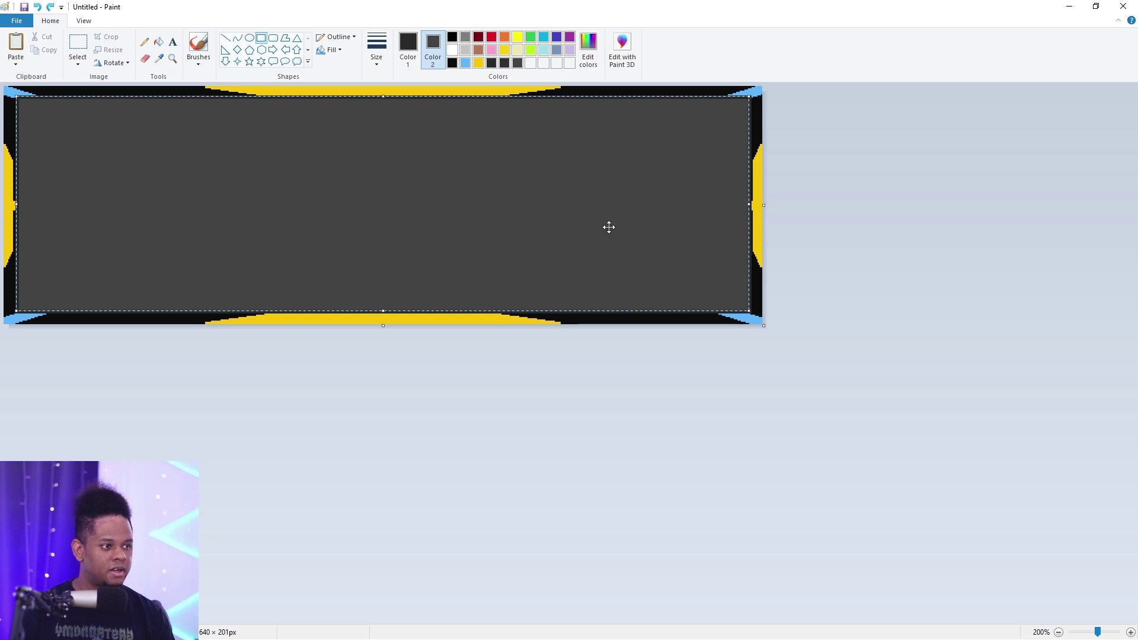
pyautogui.press('Down')
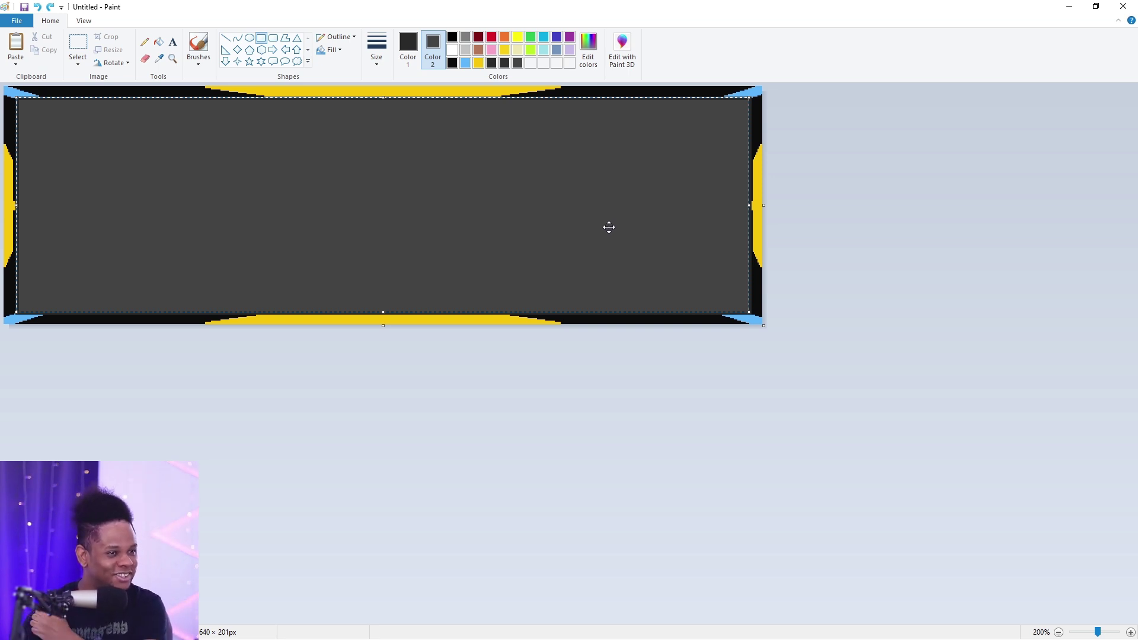
pyautogui.press('Escape')
# - Place white ABOUT text in Reality Hyper size 100 over the grey panel
pyautogui.click(172, 41)
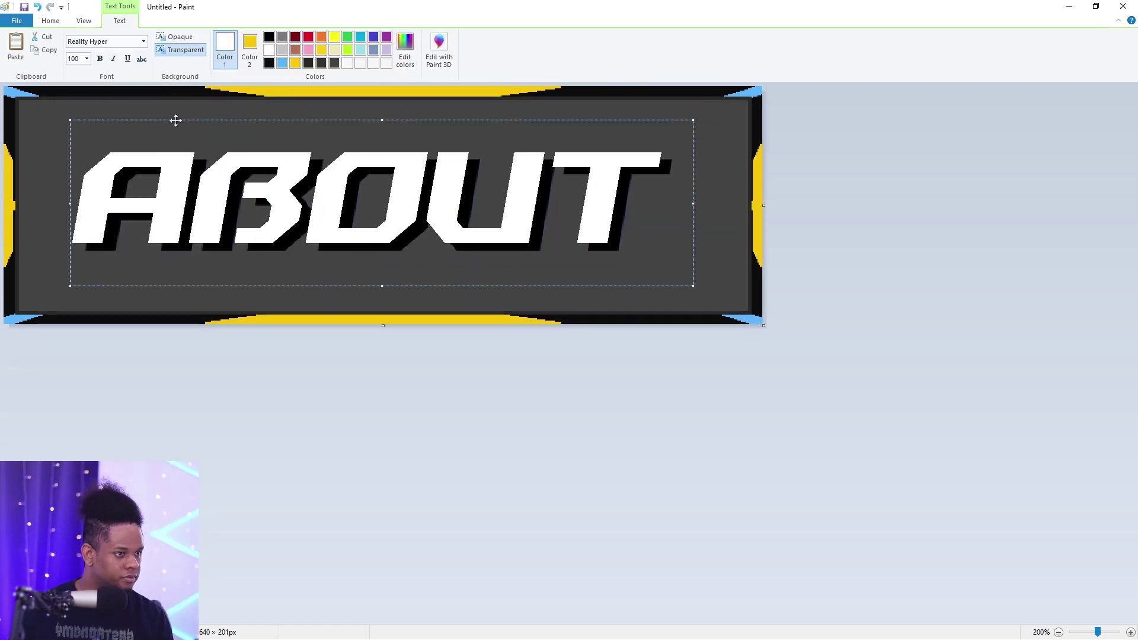
pyautogui.press('Escape')
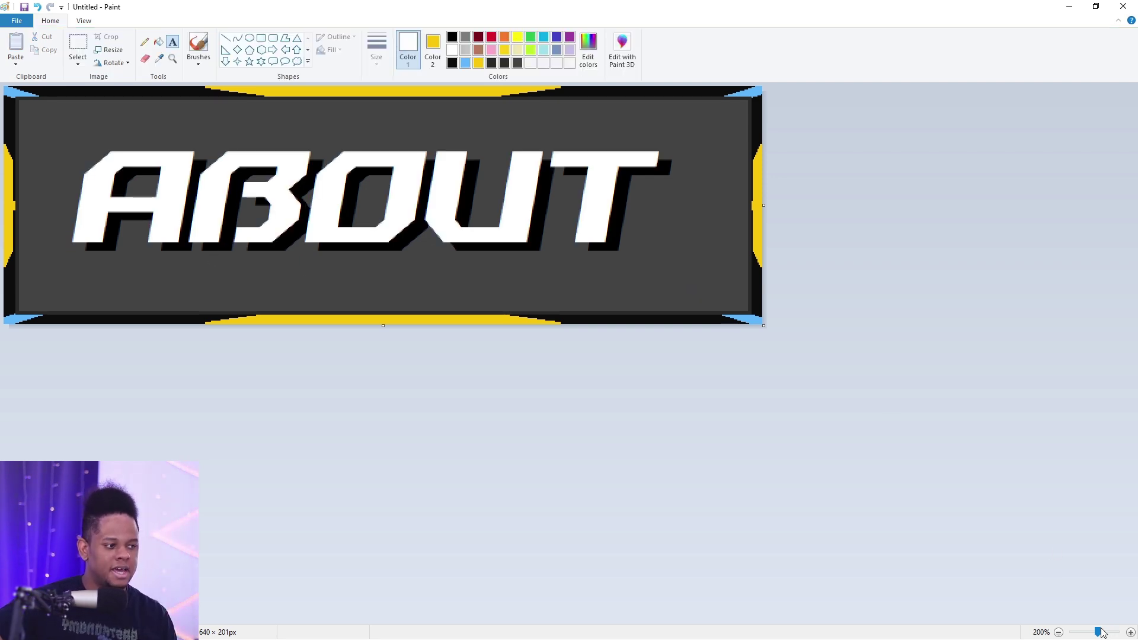
pyautogui.moveTo(1100, 633); pyautogui.dragTo(1101, 634)
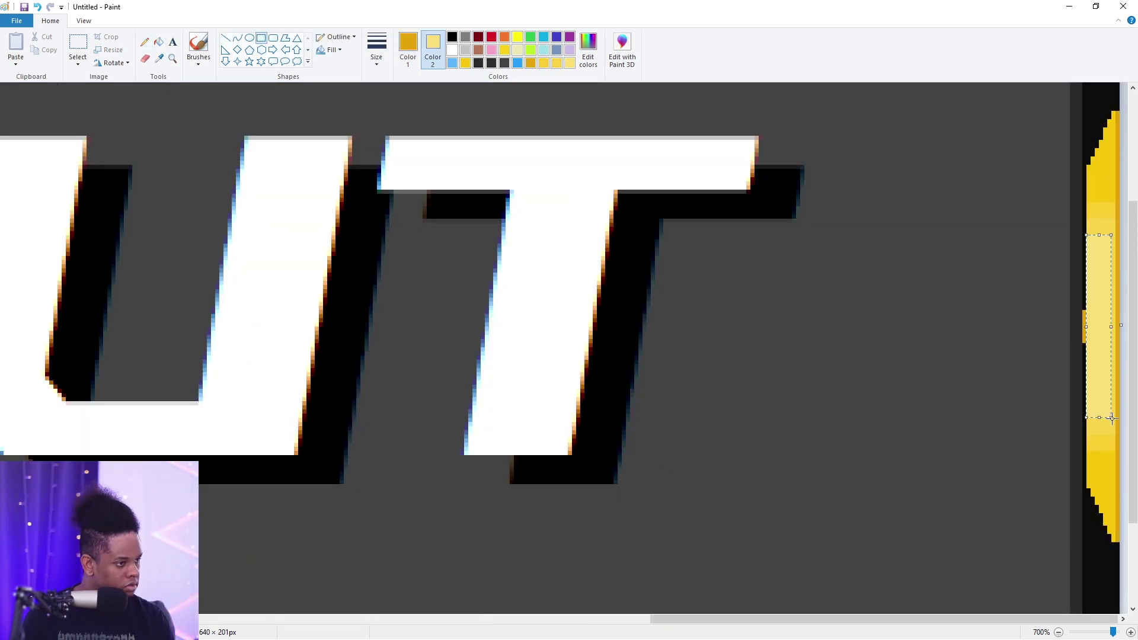
# - Draw a thin grey border line and three short accent lines near the ABOUT letters
pyautogui.moveTo(1113, 633); pyautogui.dragTo(1100, 633)
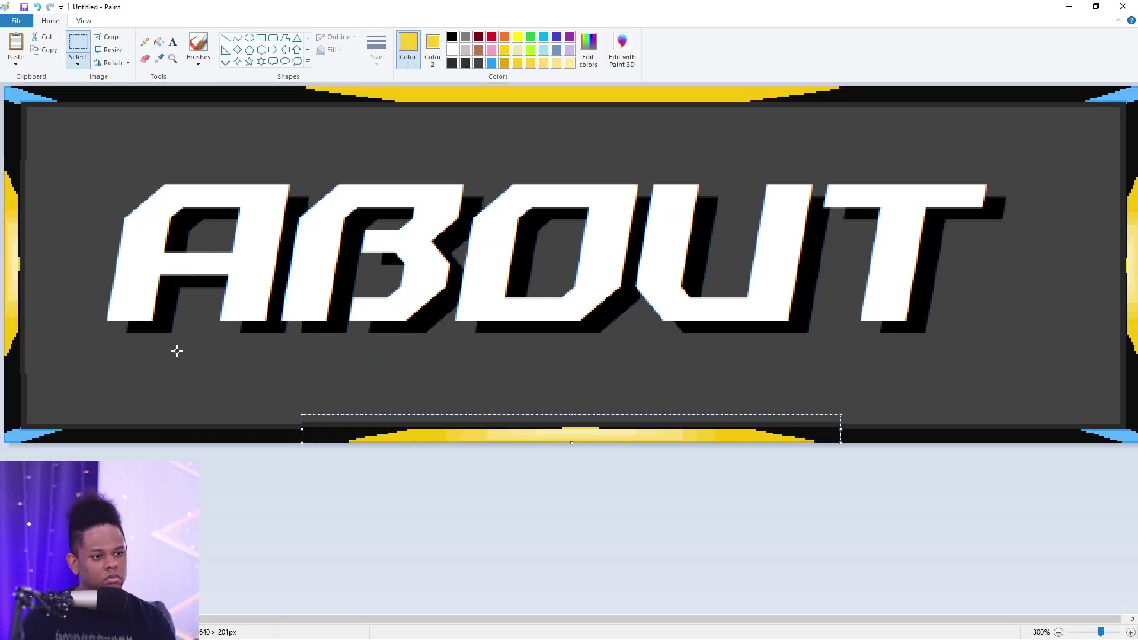
pyautogui.click(225, 38)
pyautogui.moveTo(27, 423); pyautogui.dragTo(1103, 422)
pyautogui.moveTo(104, 330); pyautogui.dragTo(149, 330)
pyautogui.moveTo(933, 216); pyautogui.dragTo(983, 216)
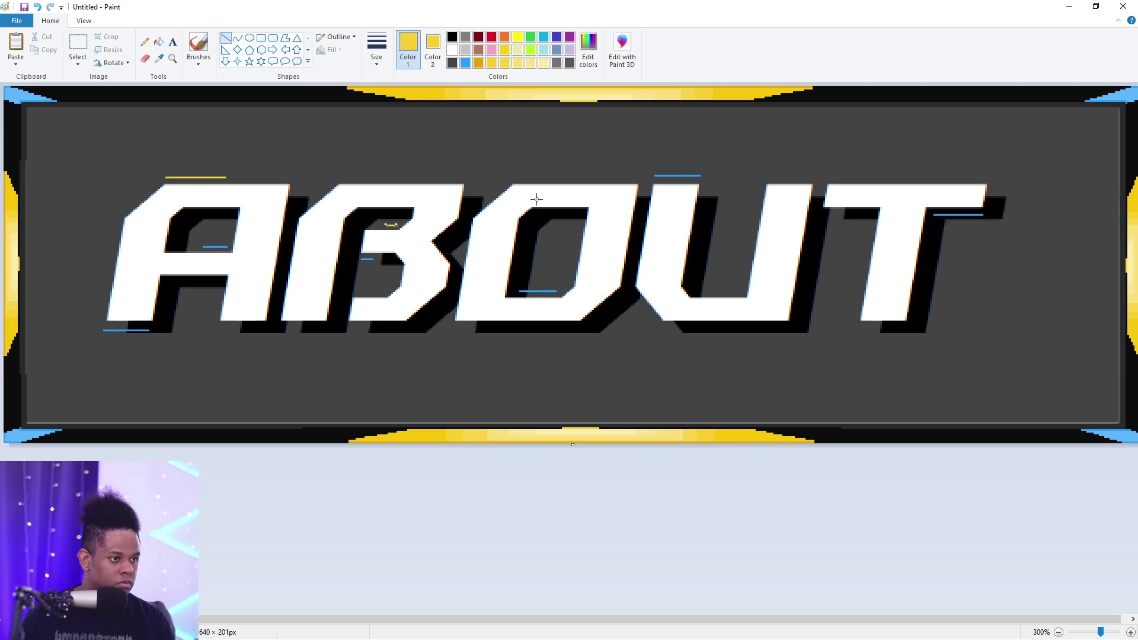
pyautogui.moveTo(726, 326); pyautogui.dragTo(786, 327)
# - Fill the lower halves of the ABOUT letters with light grey
pyautogui.click(158, 42)
pyautogui.click(137, 297)
pyautogui.click(320, 296)
pyautogui.click(480, 297)
pyautogui.click(741, 308)
pyautogui.click(883, 296)
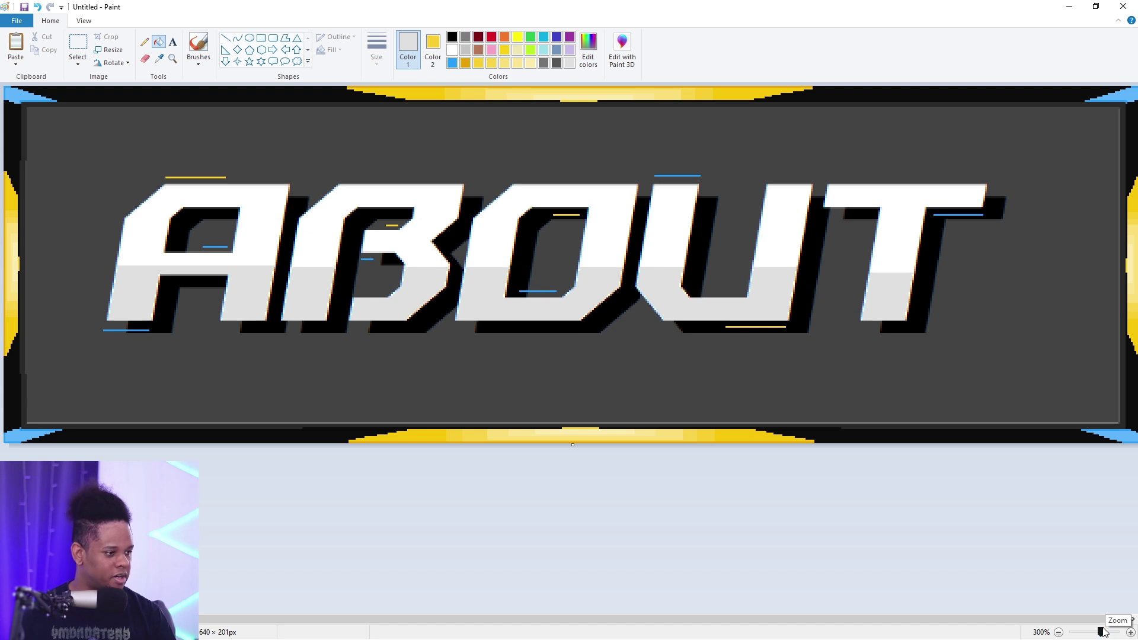
pyautogui.moveTo(1103, 632); pyautogui.dragTo(1099, 635)
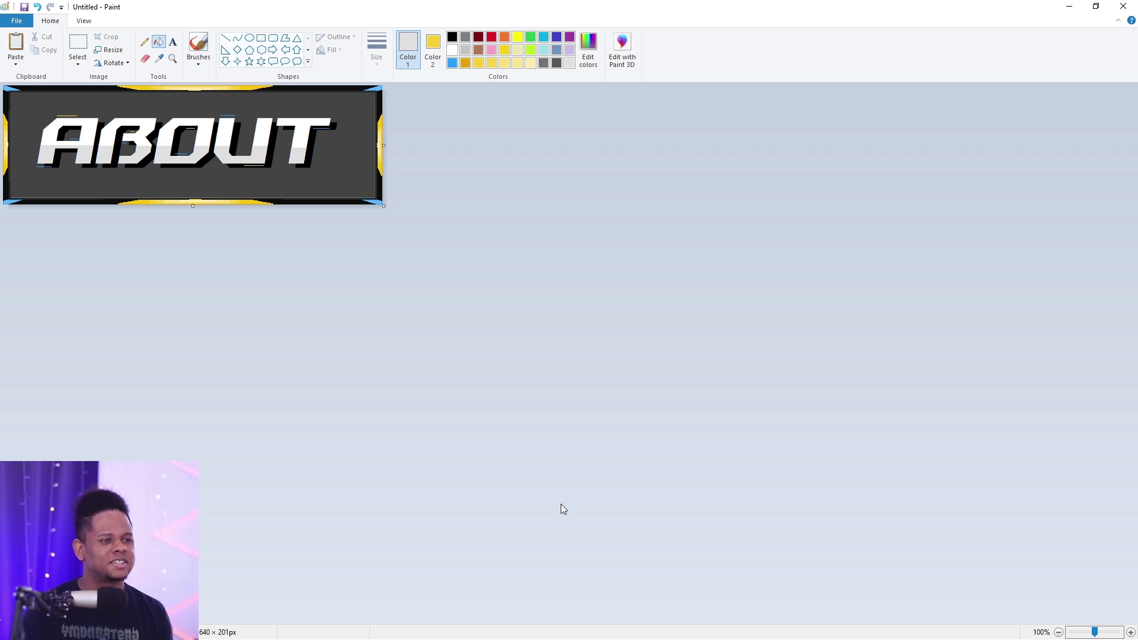
# - Save the image as about panel2.png
pyautogui.click(24, 24)
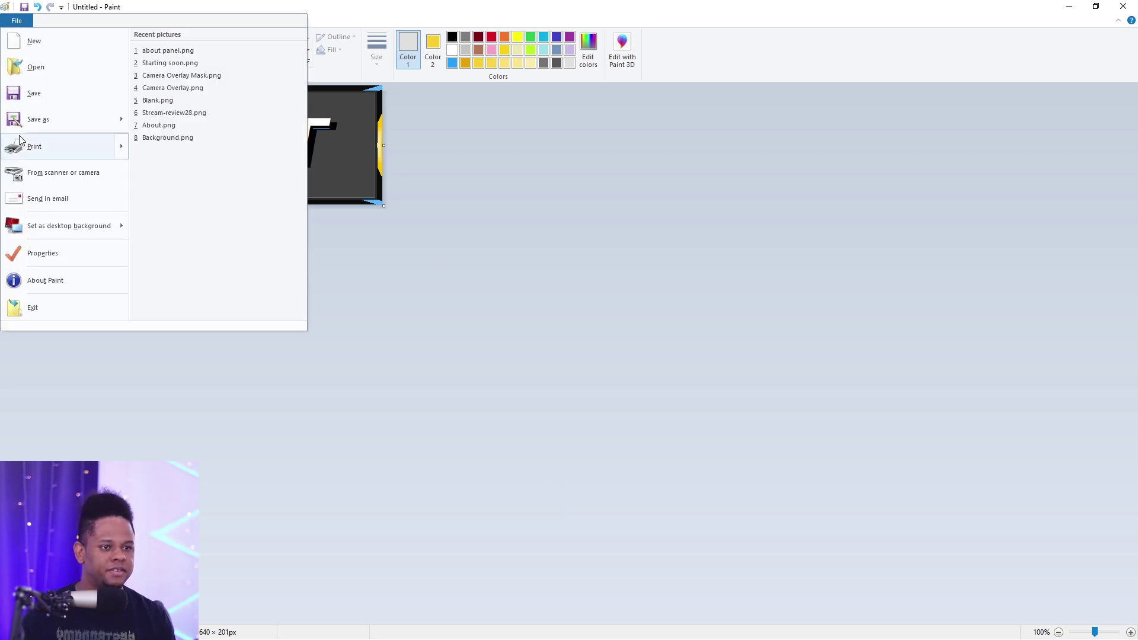
pyautogui.click(37, 118)
pyautogui.click(511, 284)
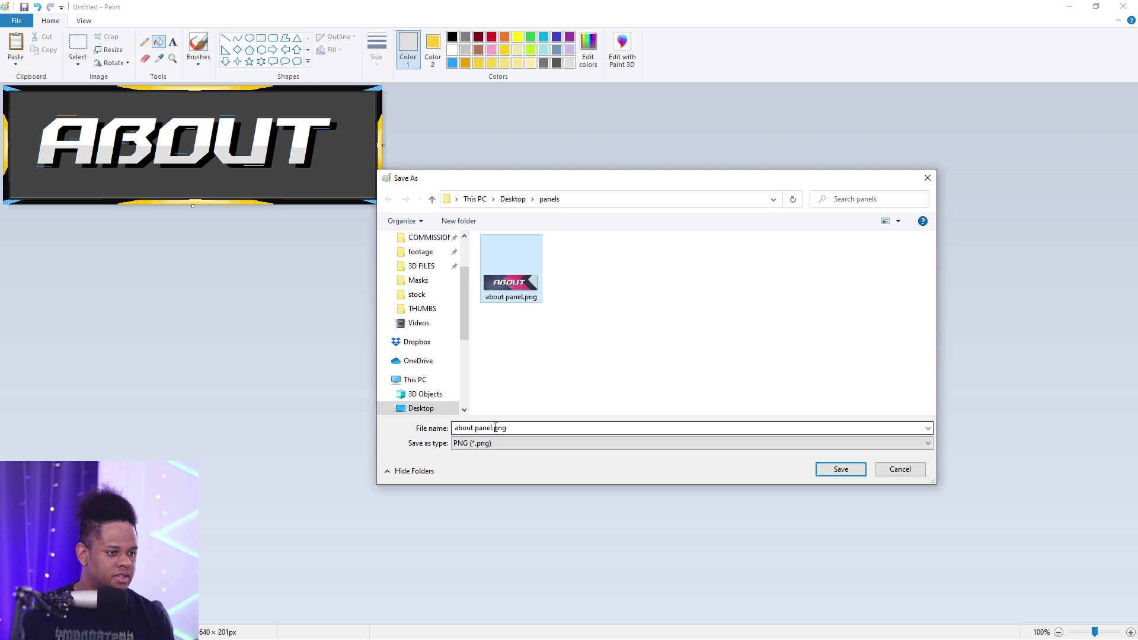
pyautogui.click(494, 428)
pyautogui.write('2')
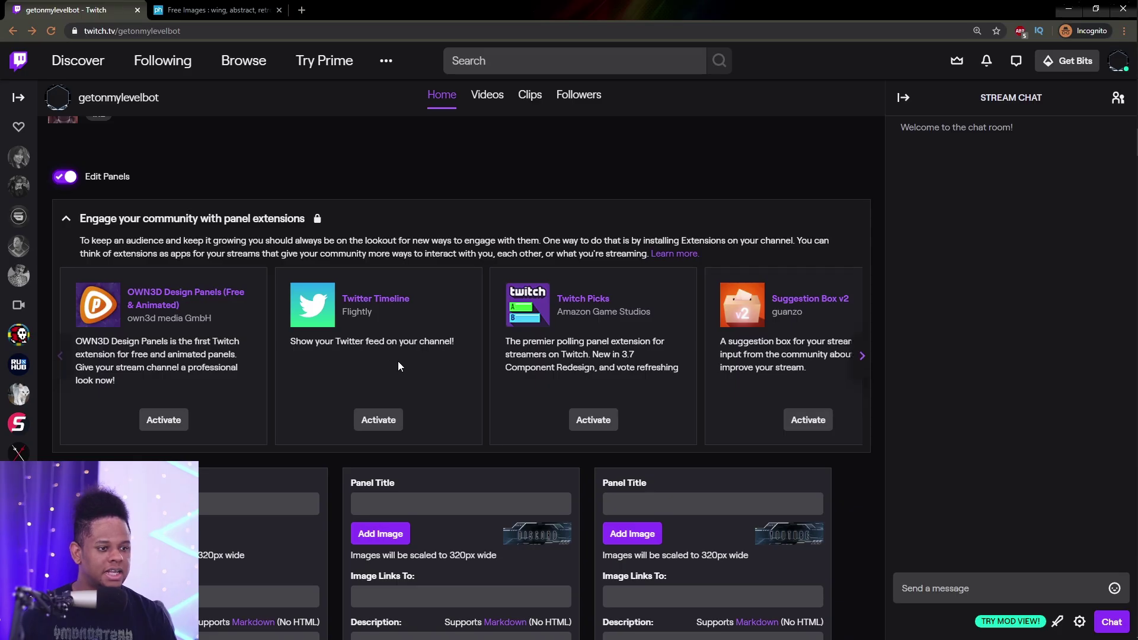
pyautogui.scroll(-10, 391, 373)
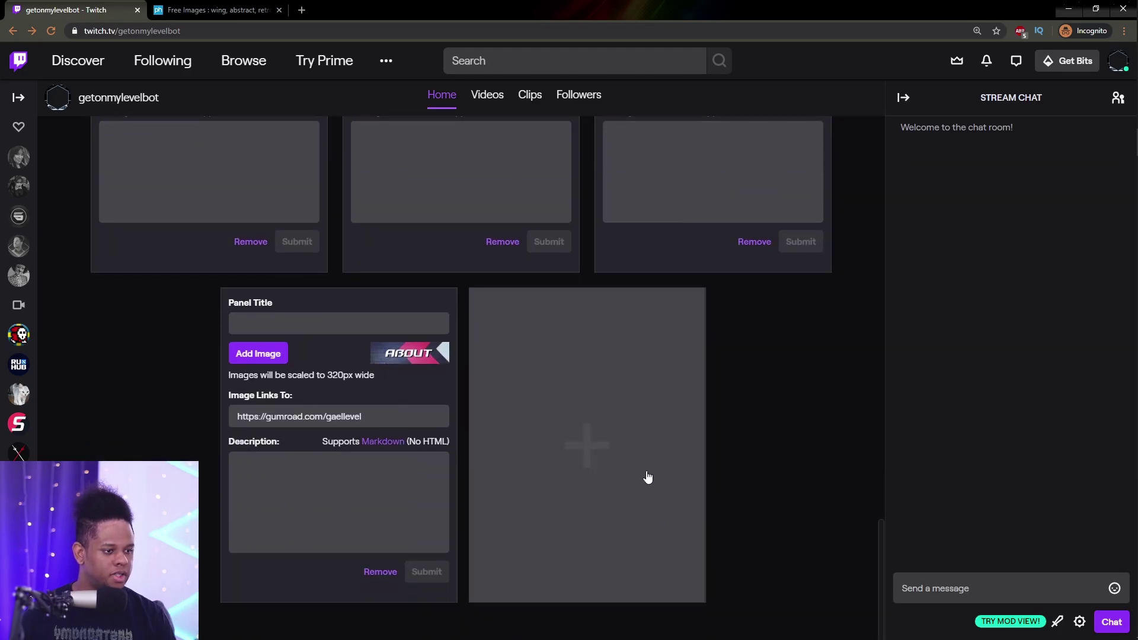
# - Add a new image panel with the full grey-and-yellow ABOUT image and submit it
pyautogui.click(623, 453)
pyautogui.click(545, 316)
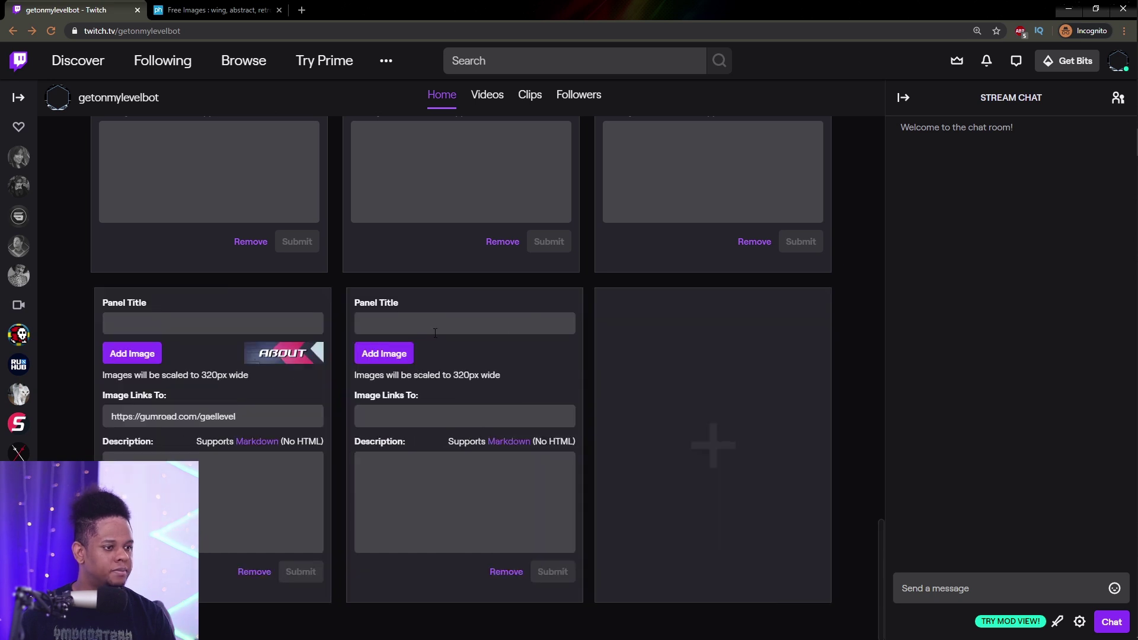
pyautogui.click(384, 354)
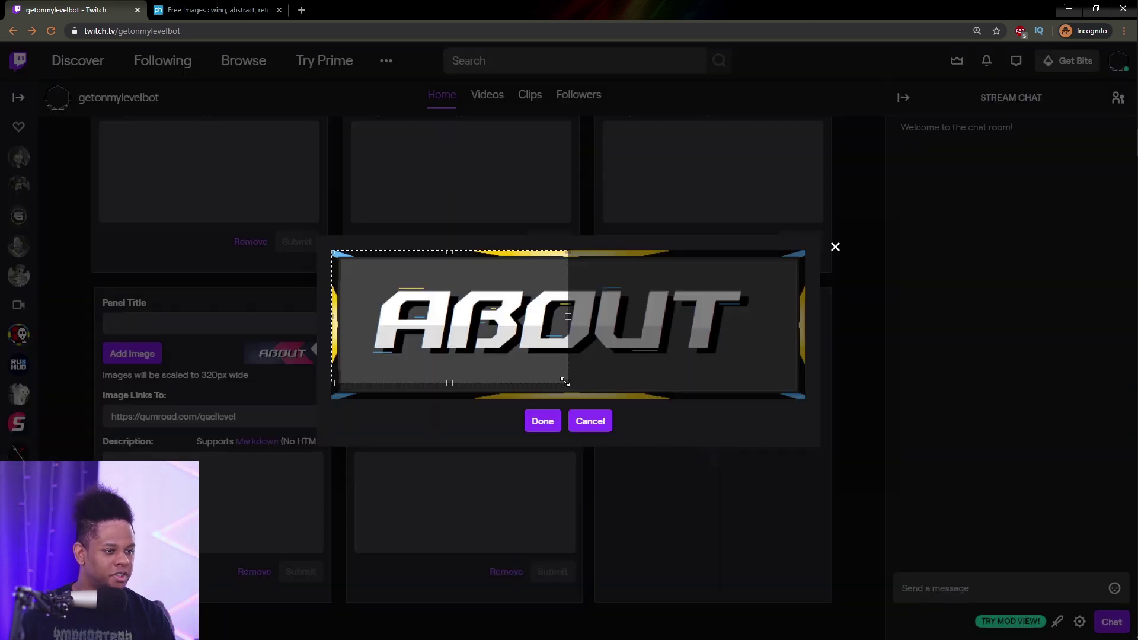
pyautogui.moveTo(569, 383); pyautogui.dragTo(1030, 432)
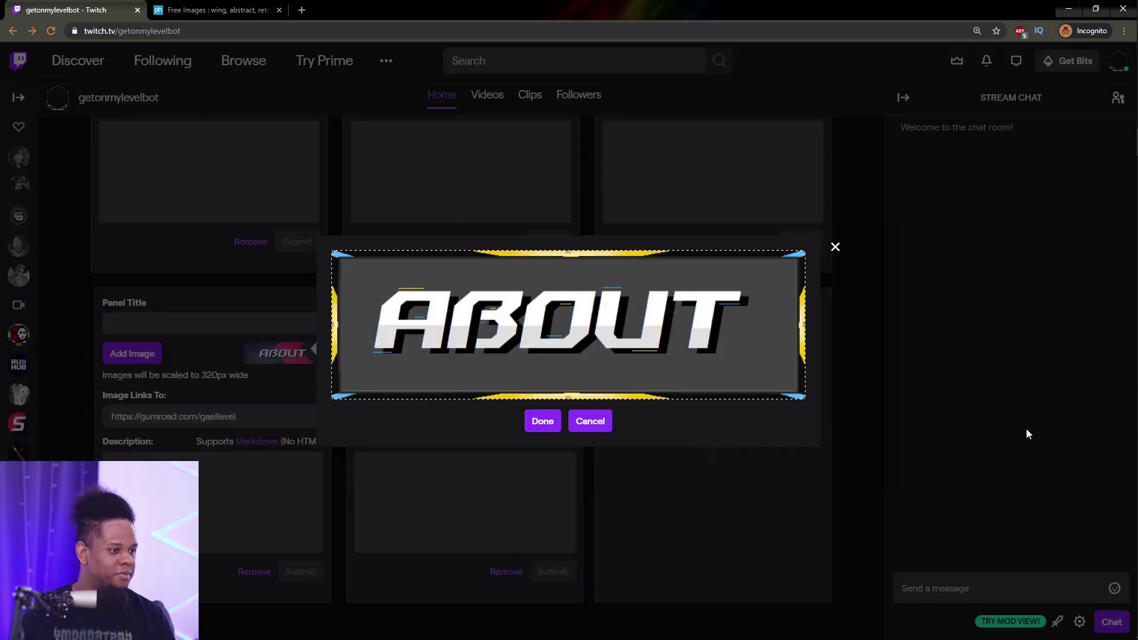
pyautogui.click(542, 422)
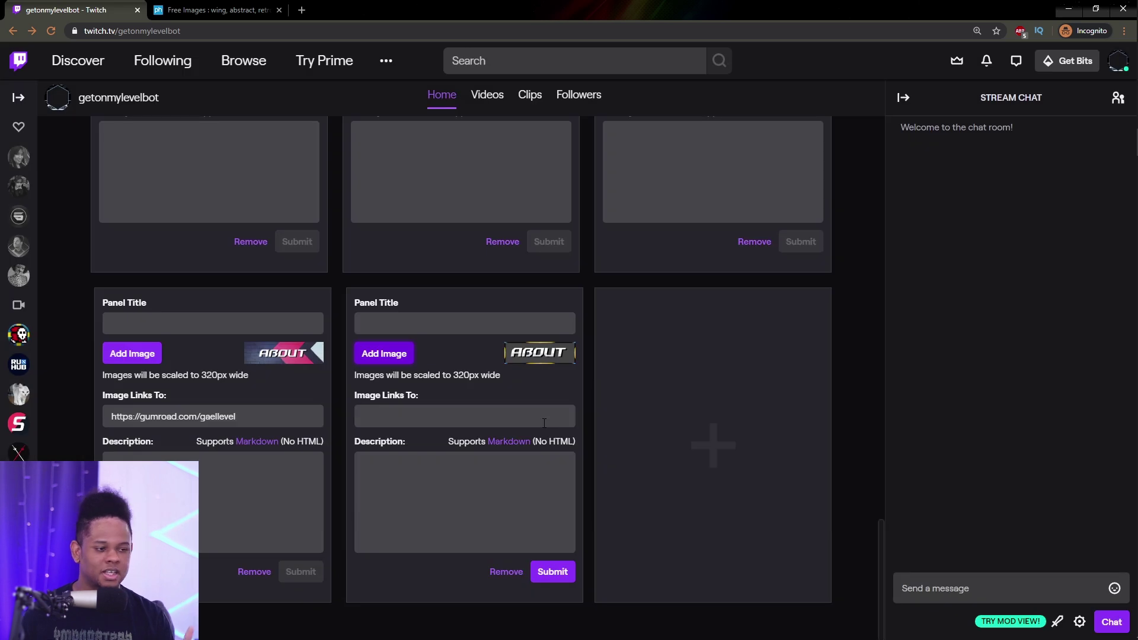
pyautogui.click(563, 571)
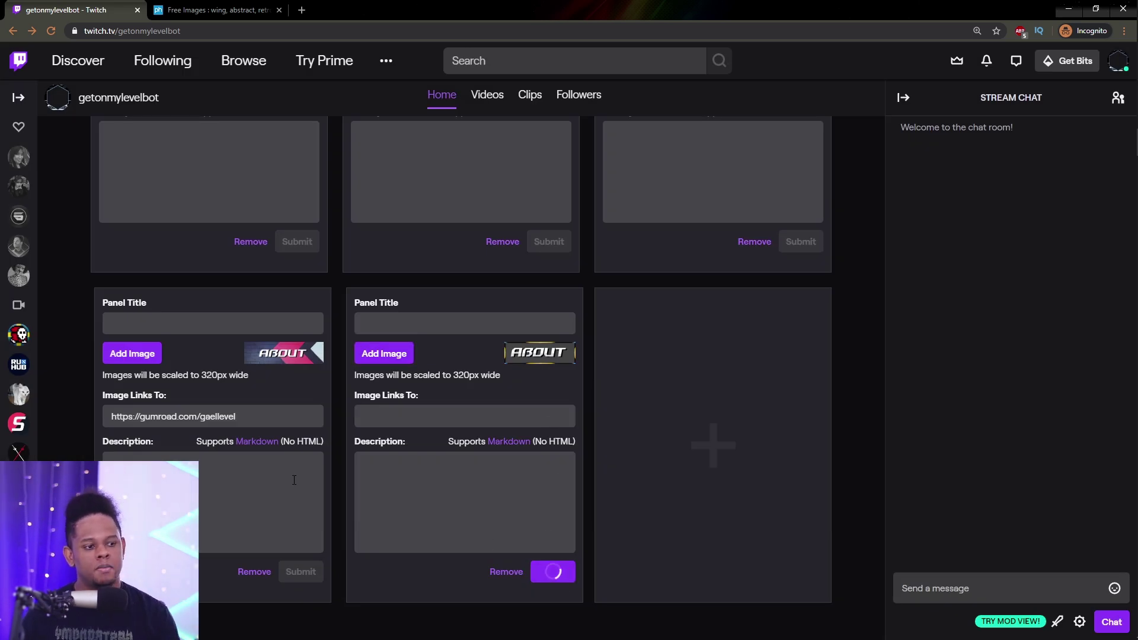
# - Turn off Edit Panels to preview the new tenth ABOUT panel
pyautogui.scroll(10, 69, 236)
pyautogui.click(58, 192)
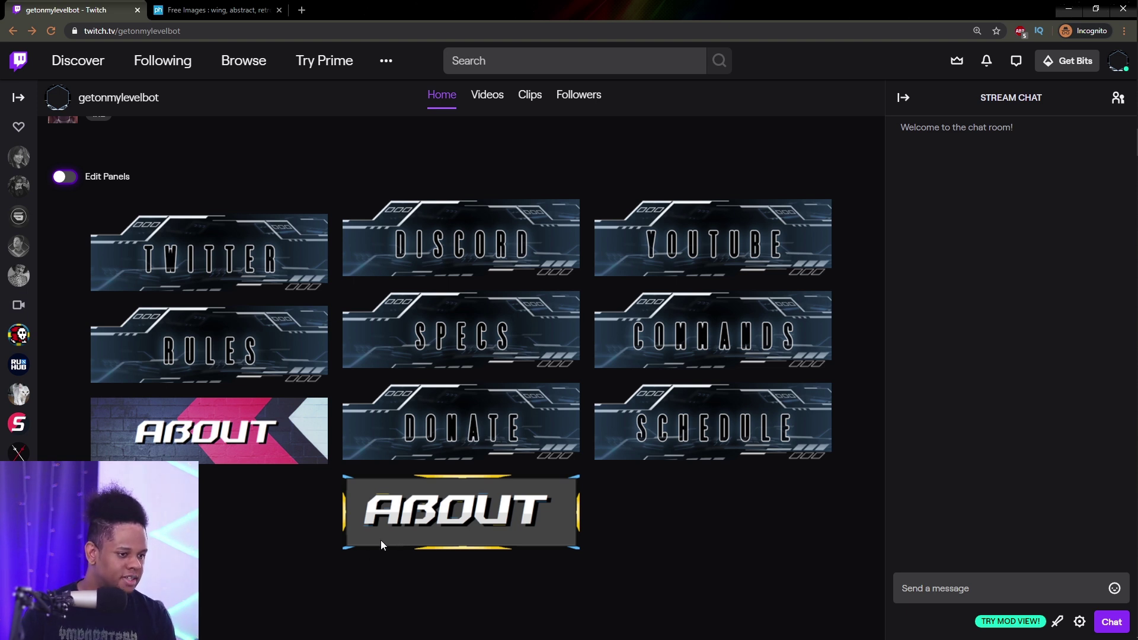
pyautogui.moveTo(1123, 208)
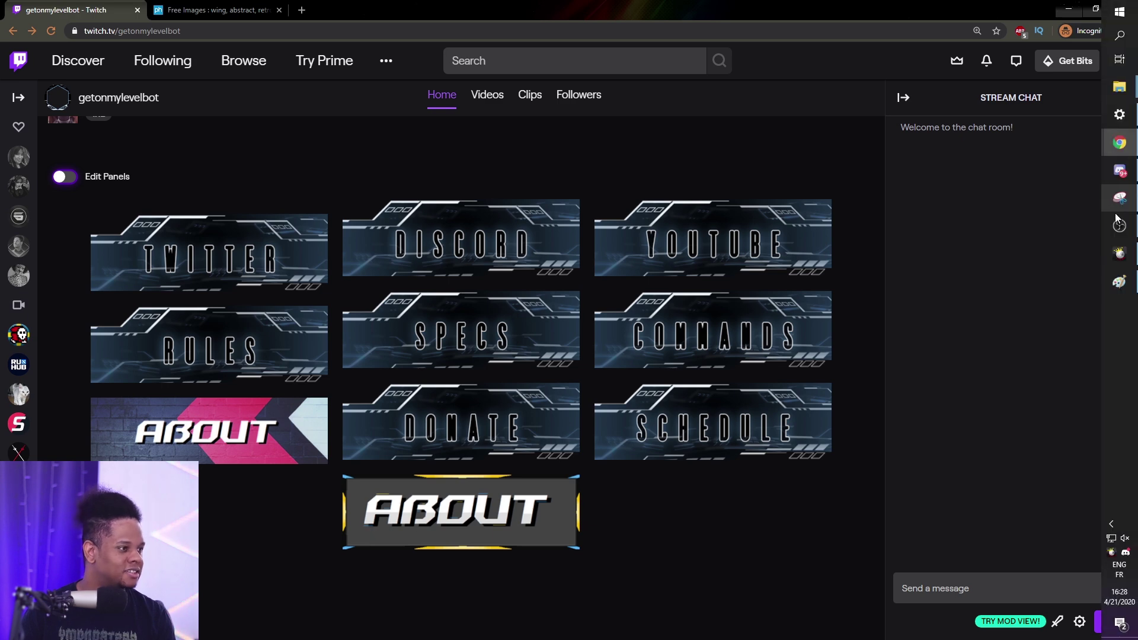
pyautogui.click(1119, 282)
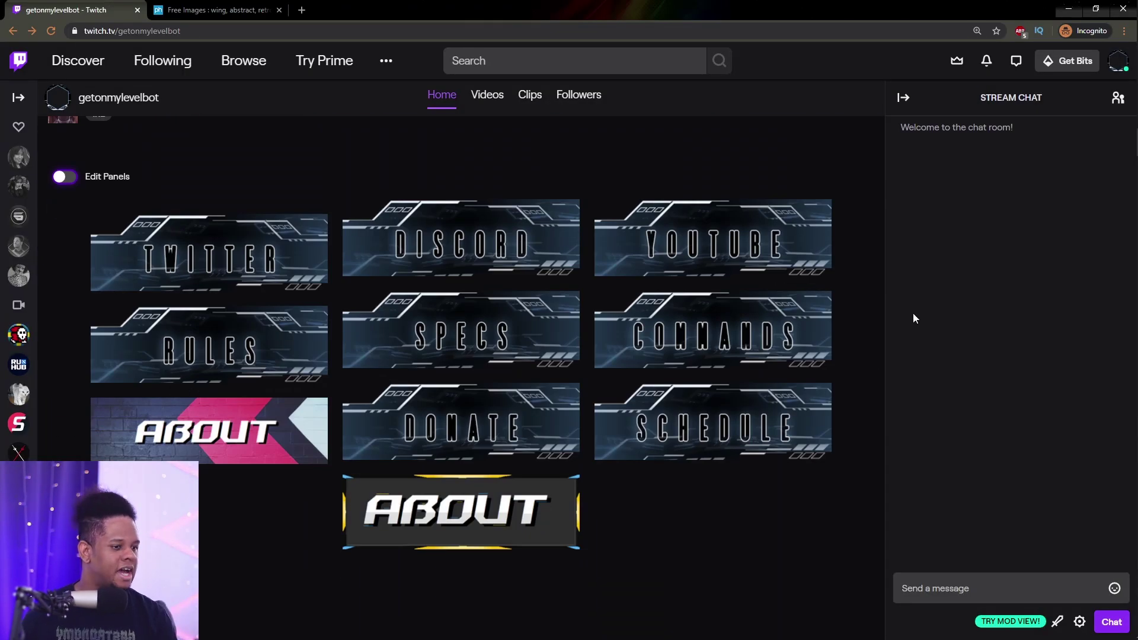
# - In Paint, sample the panel's dark grey as the secondary colour
pyautogui.moveTo(1122, 253)
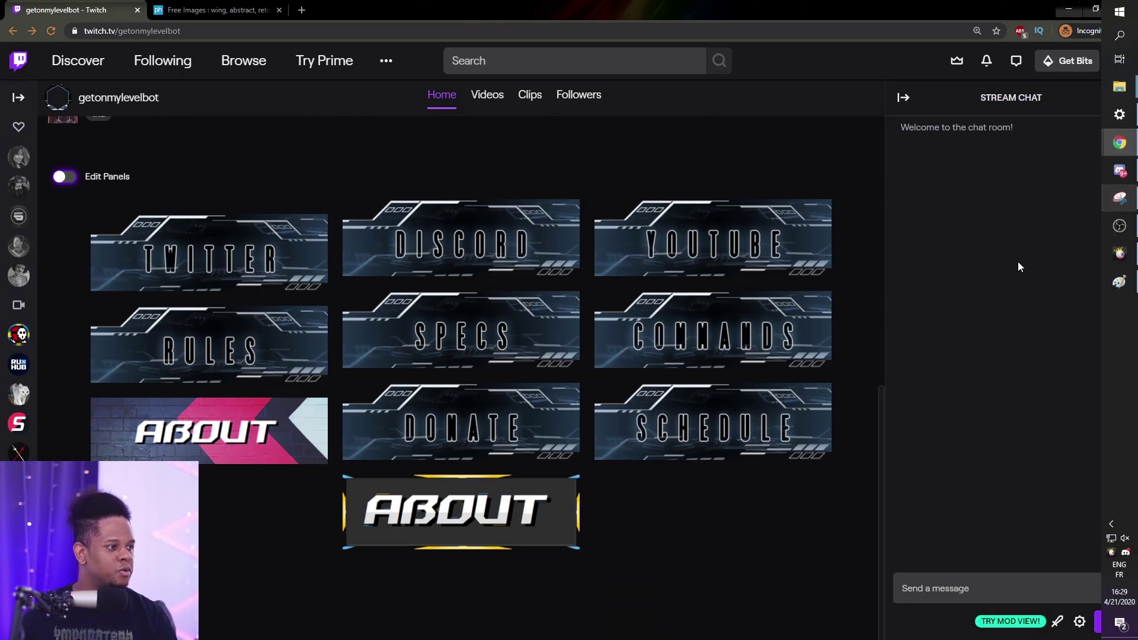
pyautogui.click(1120, 282)
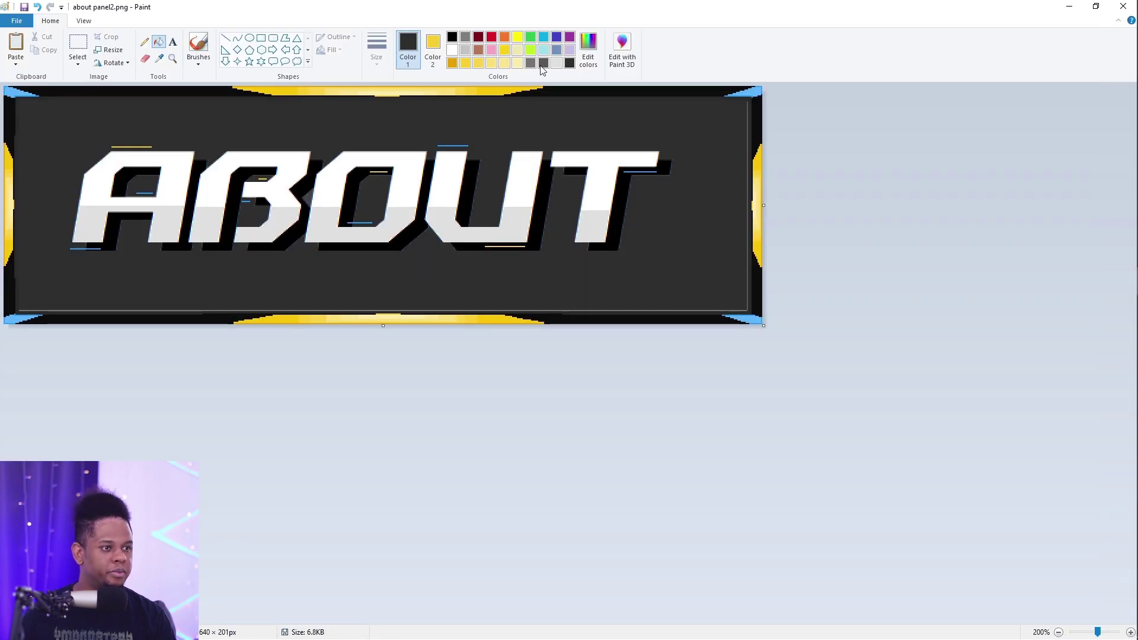
pyautogui.click(433, 48)
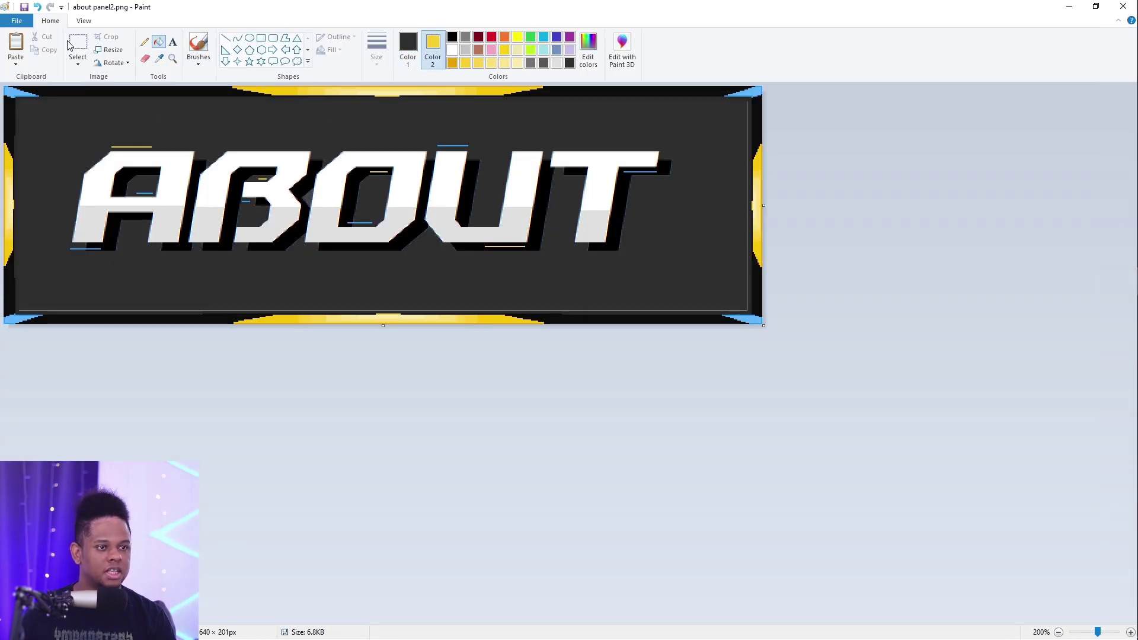
pyautogui.click(158, 58)
pyautogui.click(130, 116)
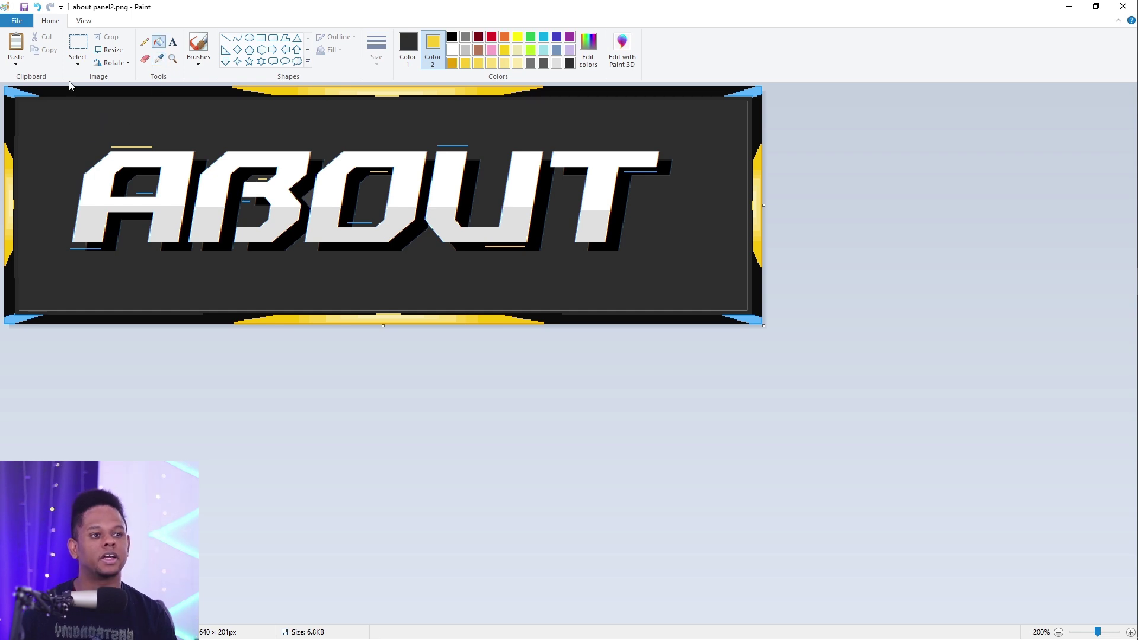
# - Cover the ABOUT lettering with a dark grey box and save as about panel2 blank.png
pyautogui.click(261, 40)
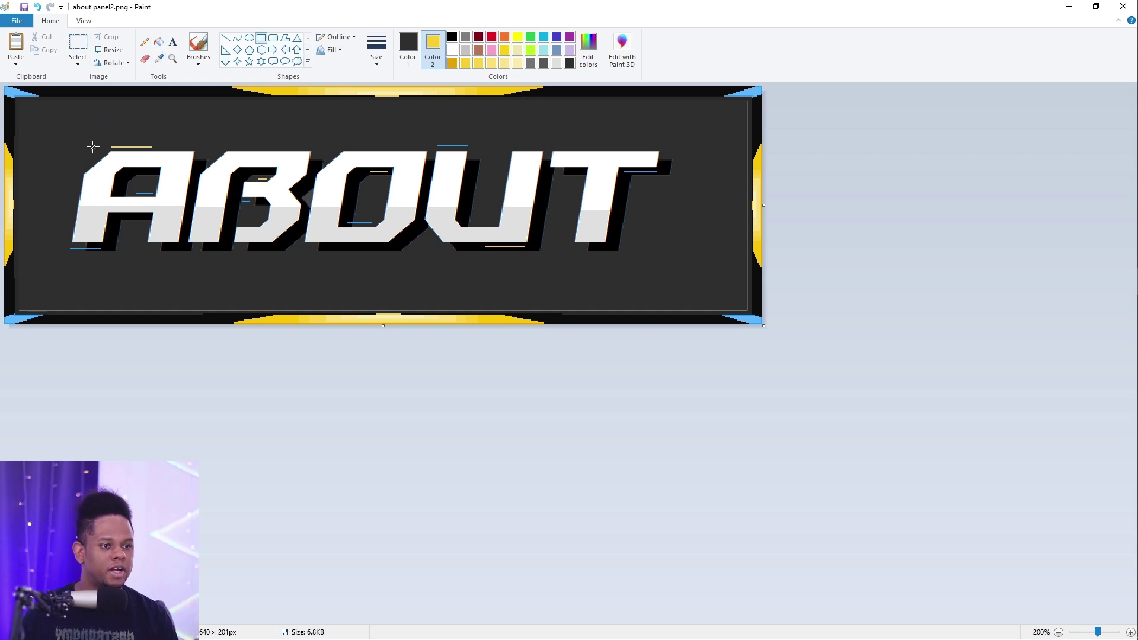
pyautogui.moveTo(57, 114); pyautogui.dragTo(808, 307)
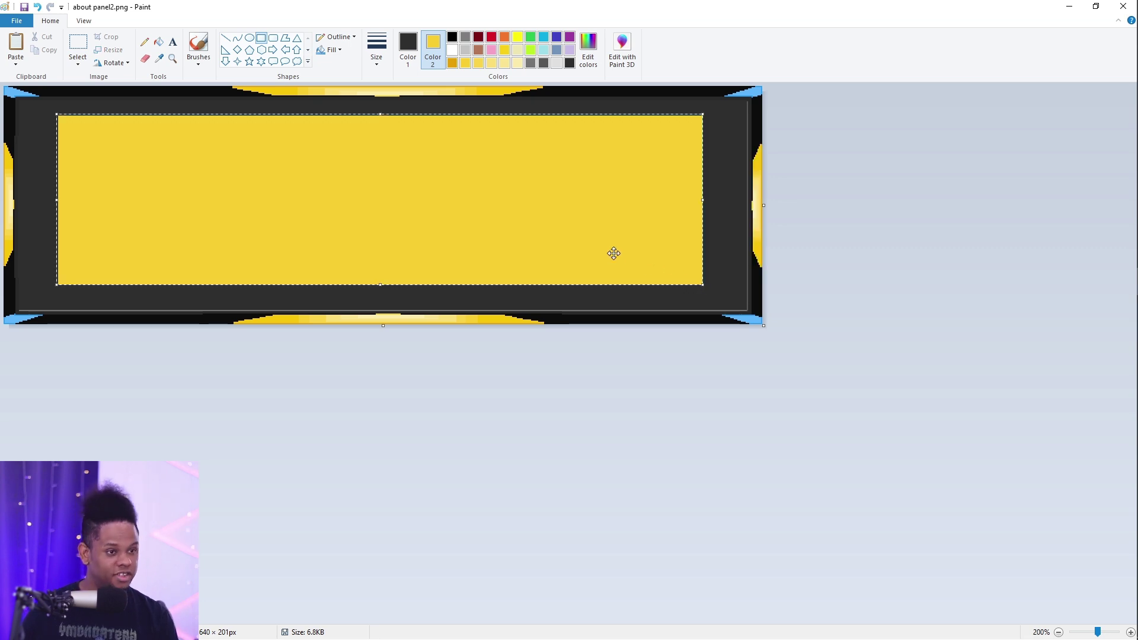
pyautogui.hotkey('ctrl', 'z')
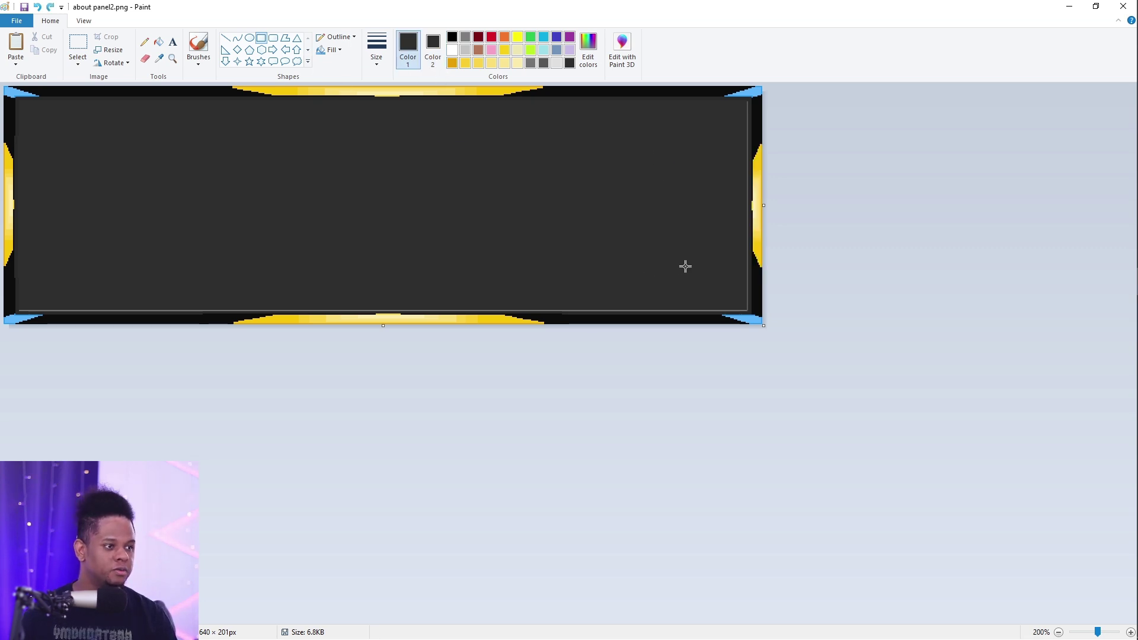
pyautogui.moveTo(684, 265)
pyautogui.mouseDown()
pyautogui.moveTo(65, 137)
pyautogui.moveTo(559, 247)
pyautogui.moveTo(514, 218)
pyautogui.moveTo(267, 145)
pyautogui.moveTo(330, 148)
pyautogui.moveTo(691, 239)
pyautogui.moveTo(700, 278)
pyautogui.mouseUp()
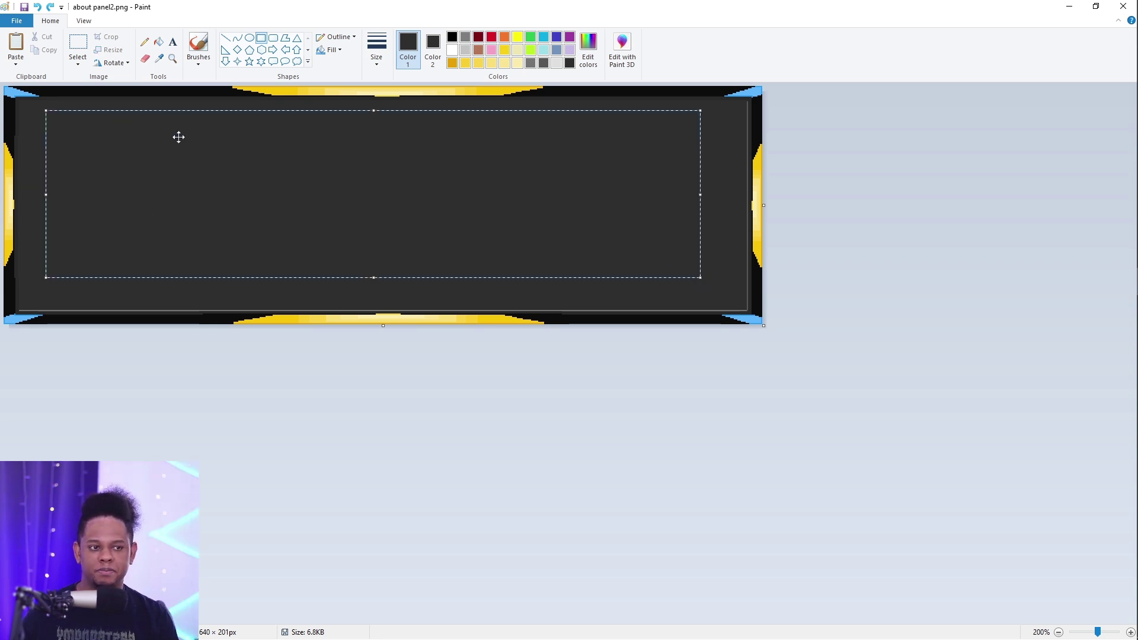
pyautogui.press('Escape')
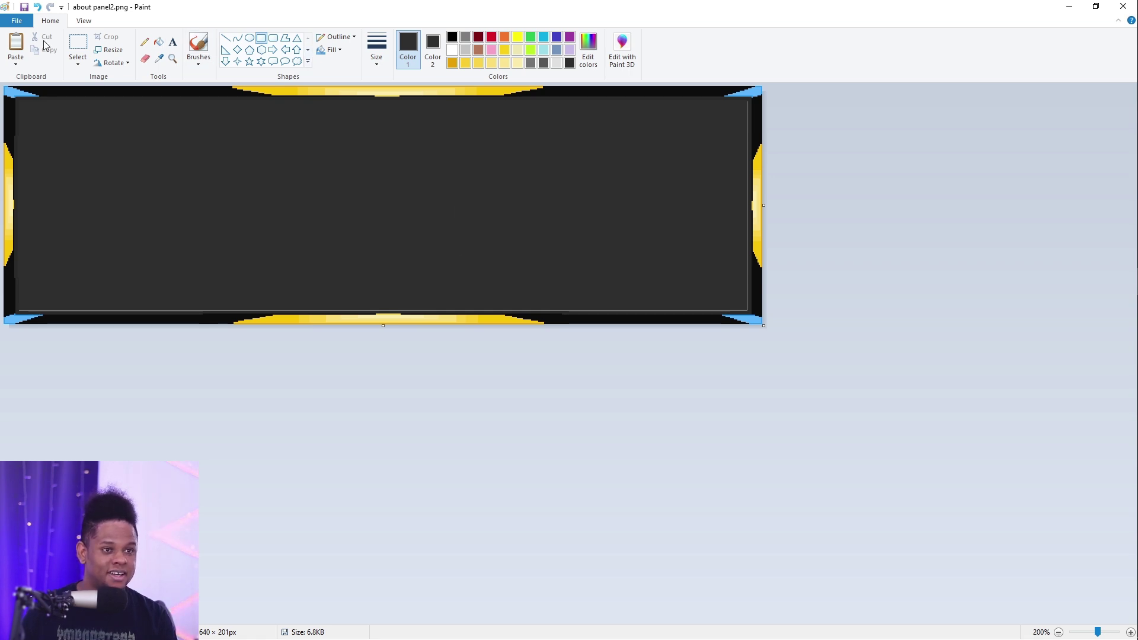
pyautogui.click(13, 22)
pyautogui.moveTo(66, 123)
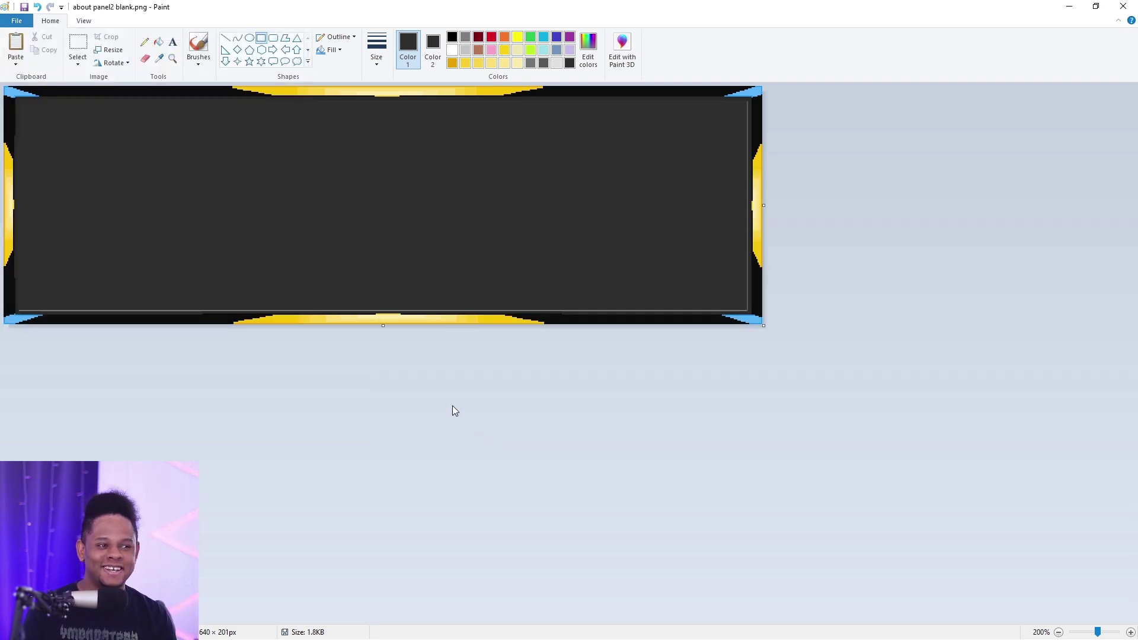
# - Open 'about panel2 blank.png' from the Desktop panels folder and fit the canvas view
pyautogui.click(16, 21)
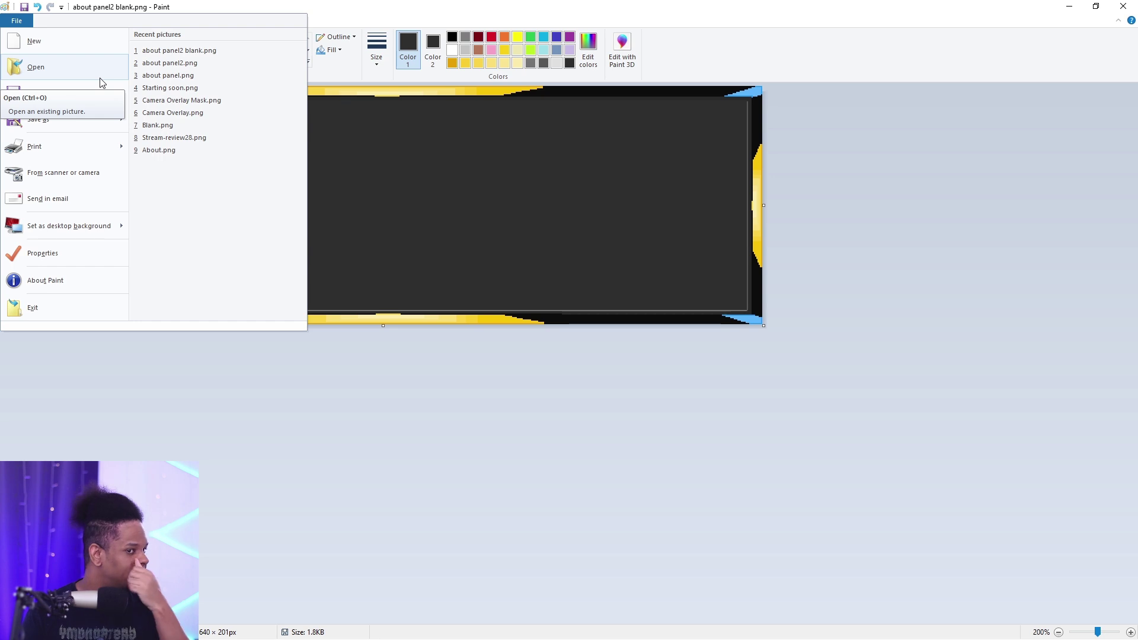
pyautogui.click(81, 65)
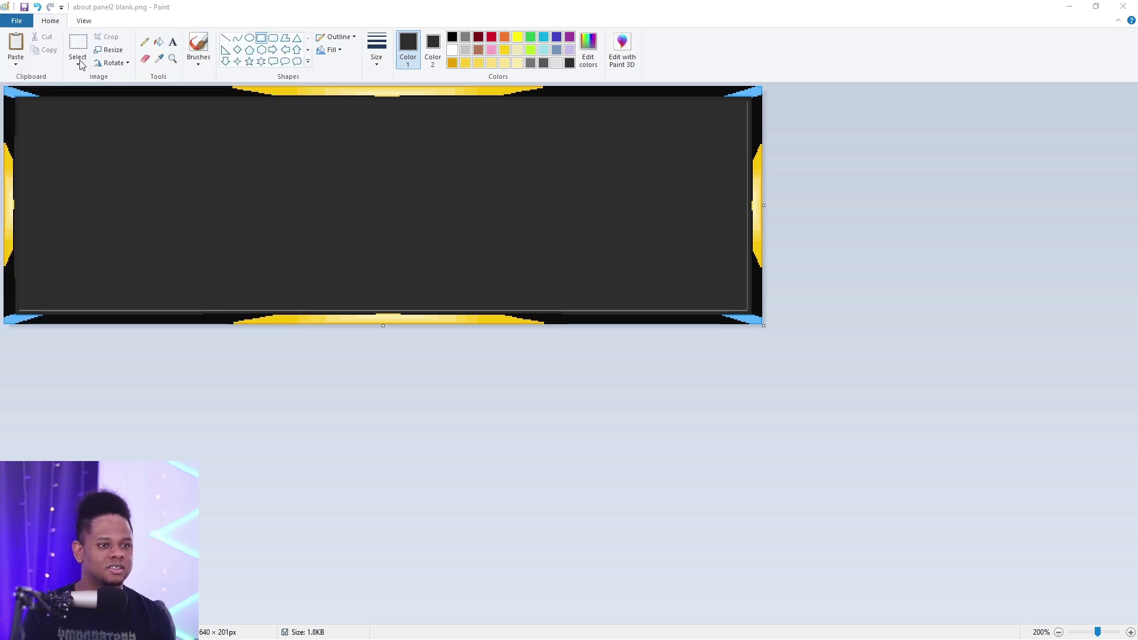
pyautogui.click(419, 323)
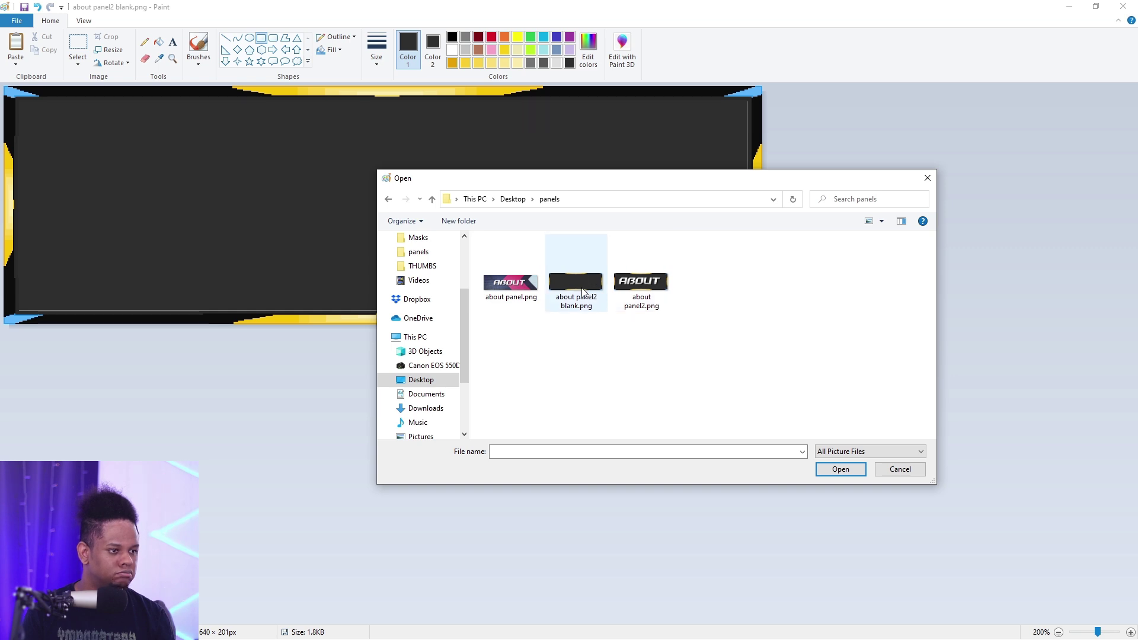
pyautogui.doubleClick(582, 293)
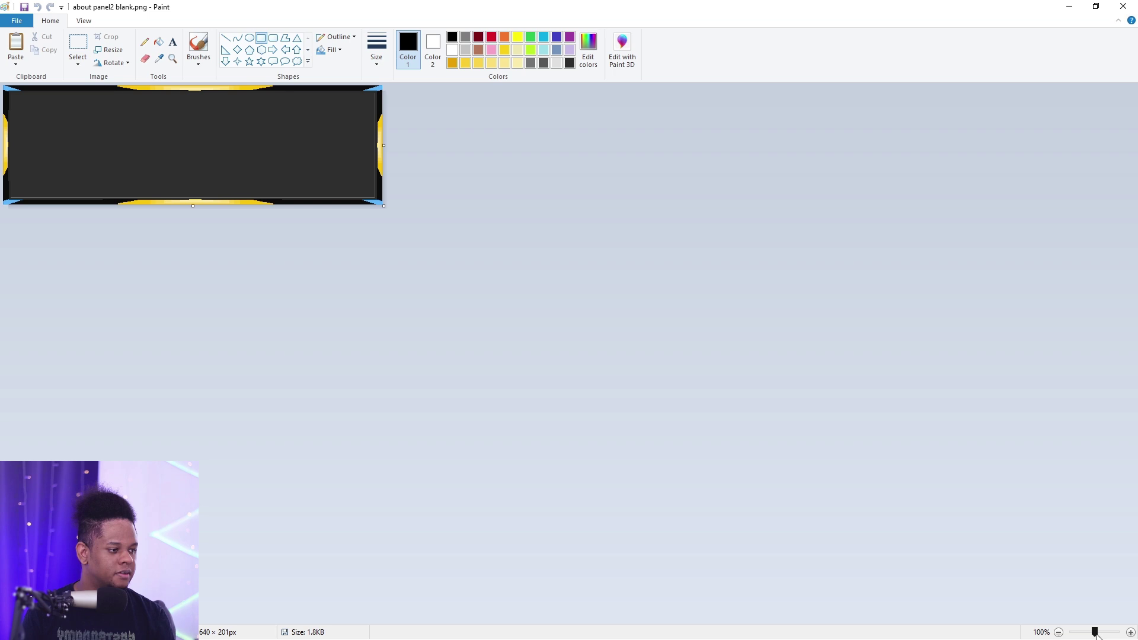
pyautogui.moveTo(1096, 634); pyautogui.dragTo(1098, 637)
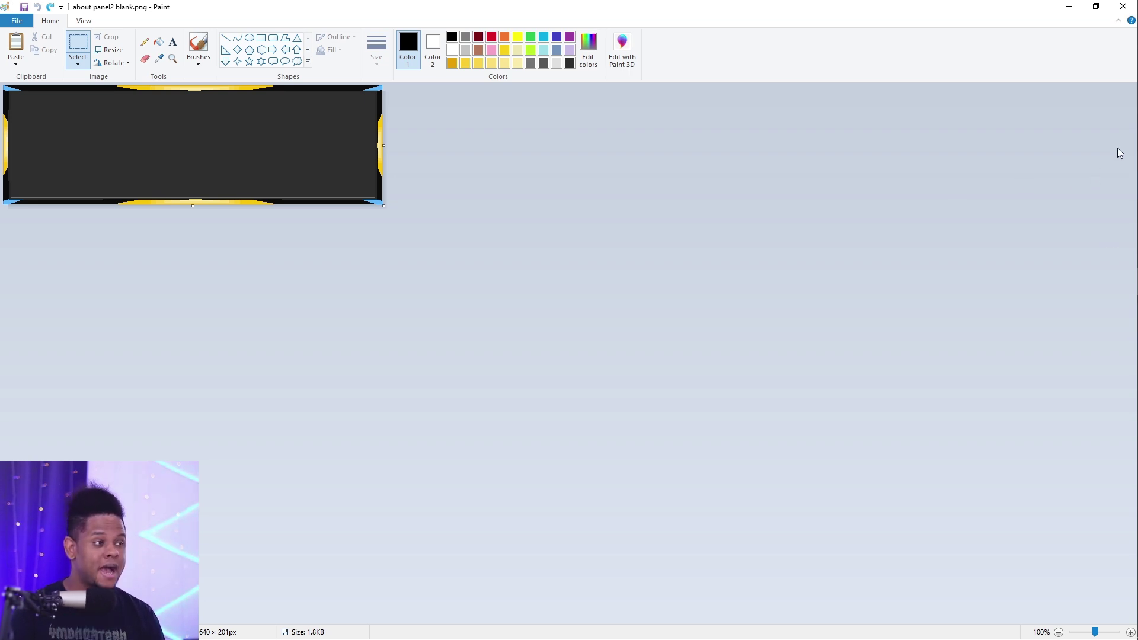
# - Search Google Images for 'twitch logo' in a new Chrome tab
pyautogui.moveTo(1124, 150)
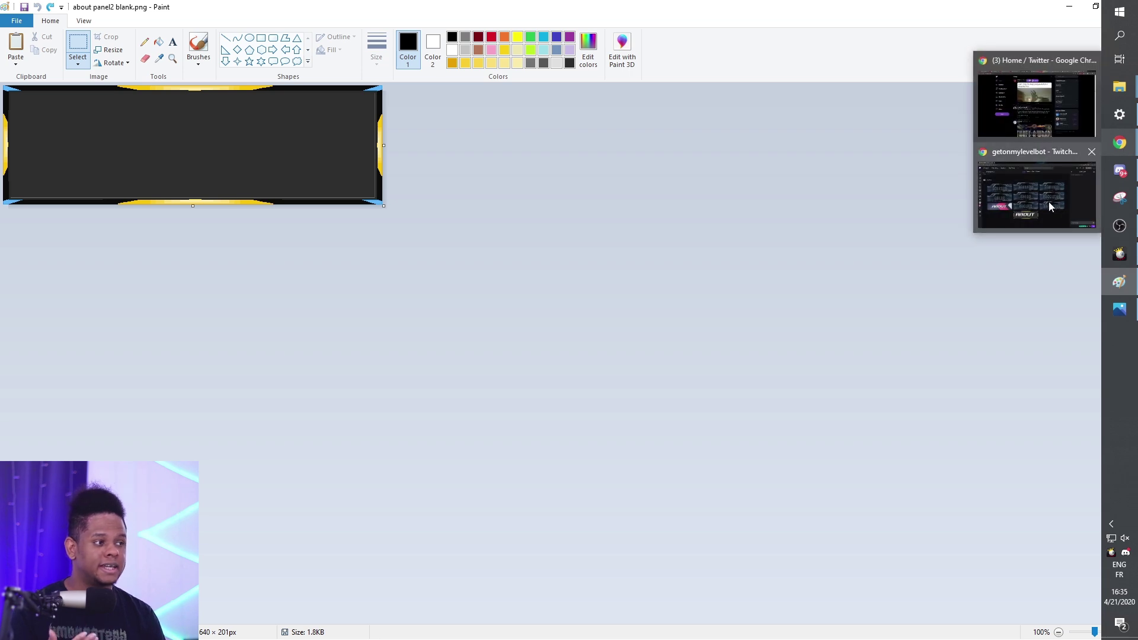
pyautogui.click(1026, 193)
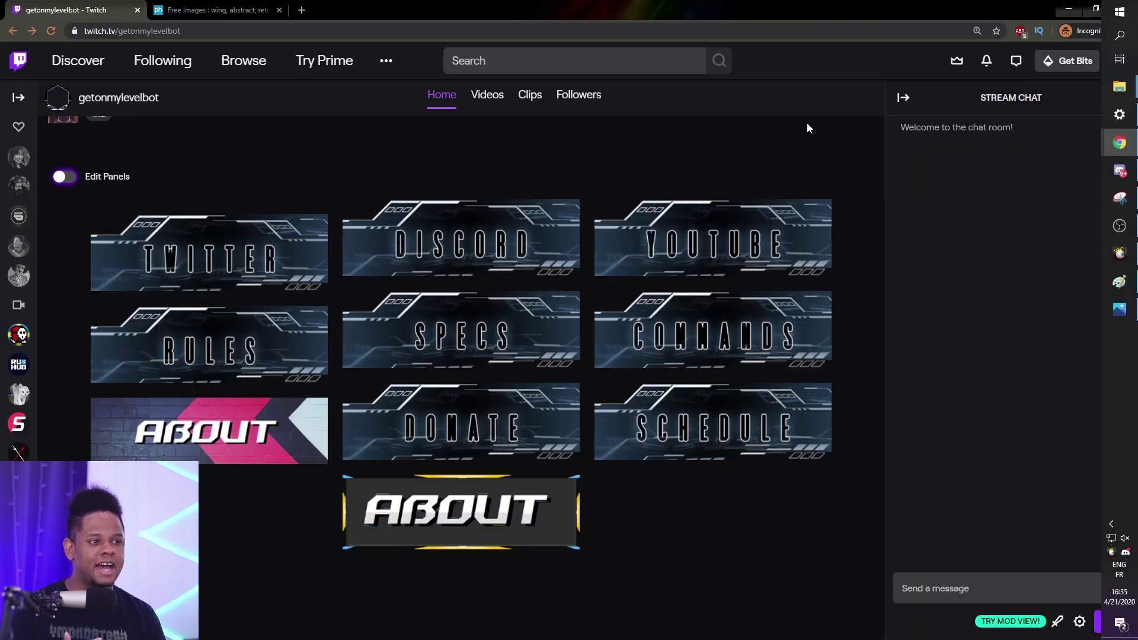
pyautogui.click(301, 11)
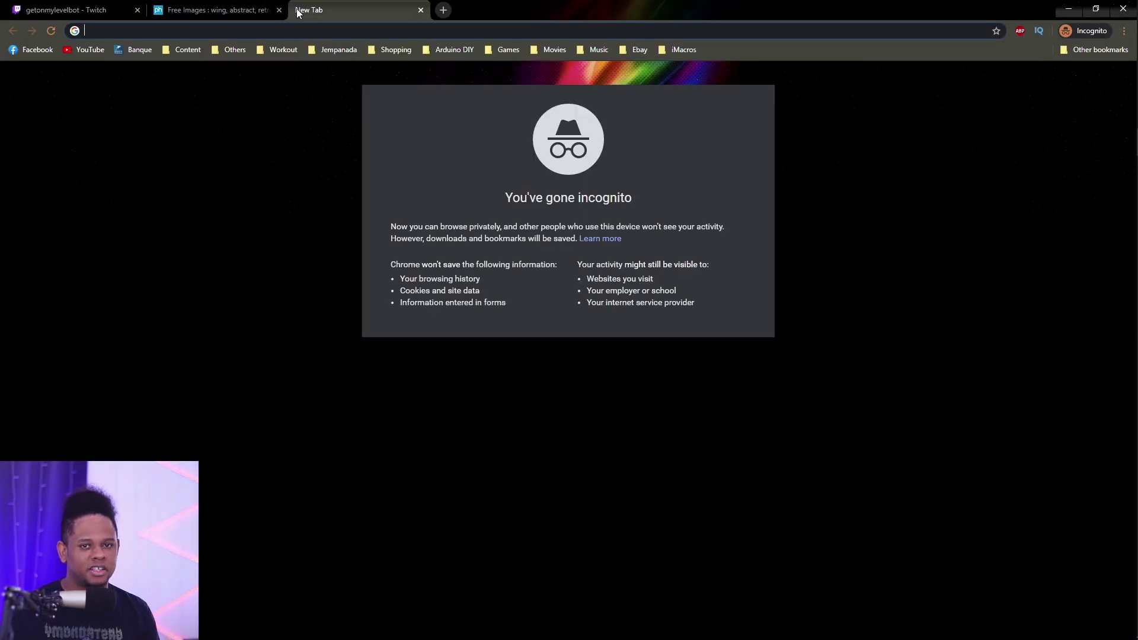
pyautogui.write('twitch logo')
pyautogui.press('Return')
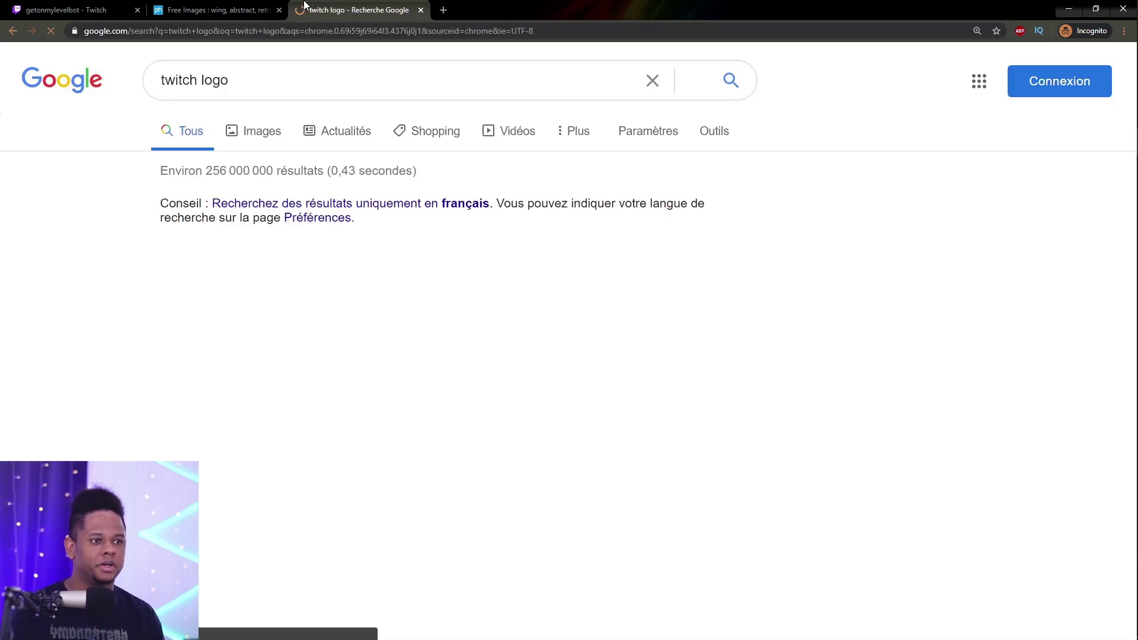
pyautogui.click(265, 133)
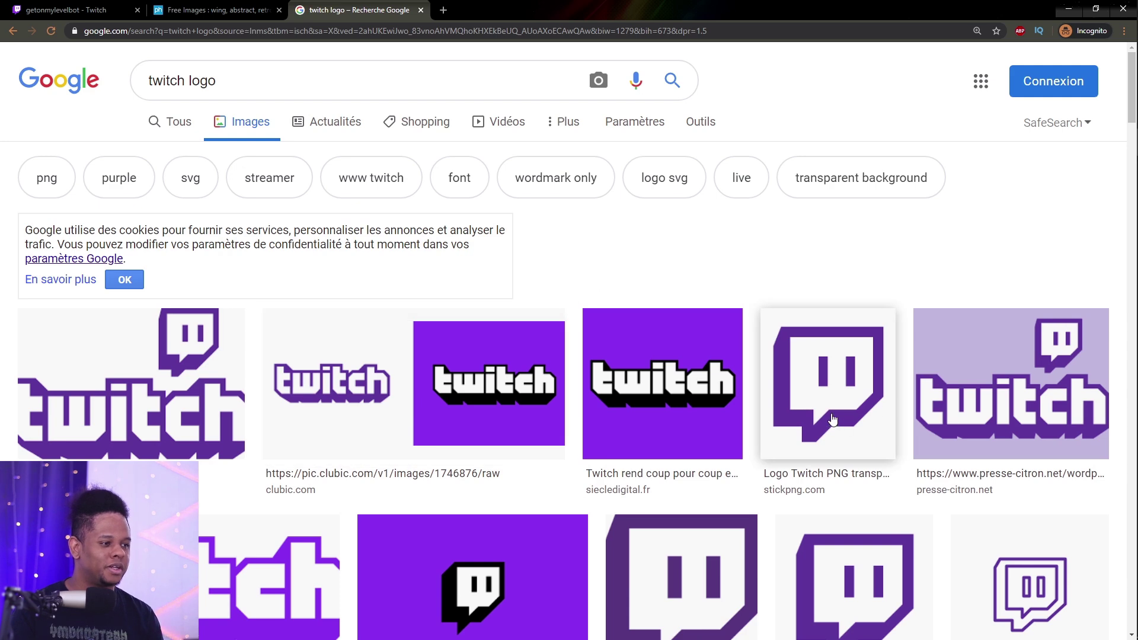
# - Preview the StickPNG, Wikipedia and SeekLogo Twitch logos, then return to Paint
pyautogui.click(832, 420)
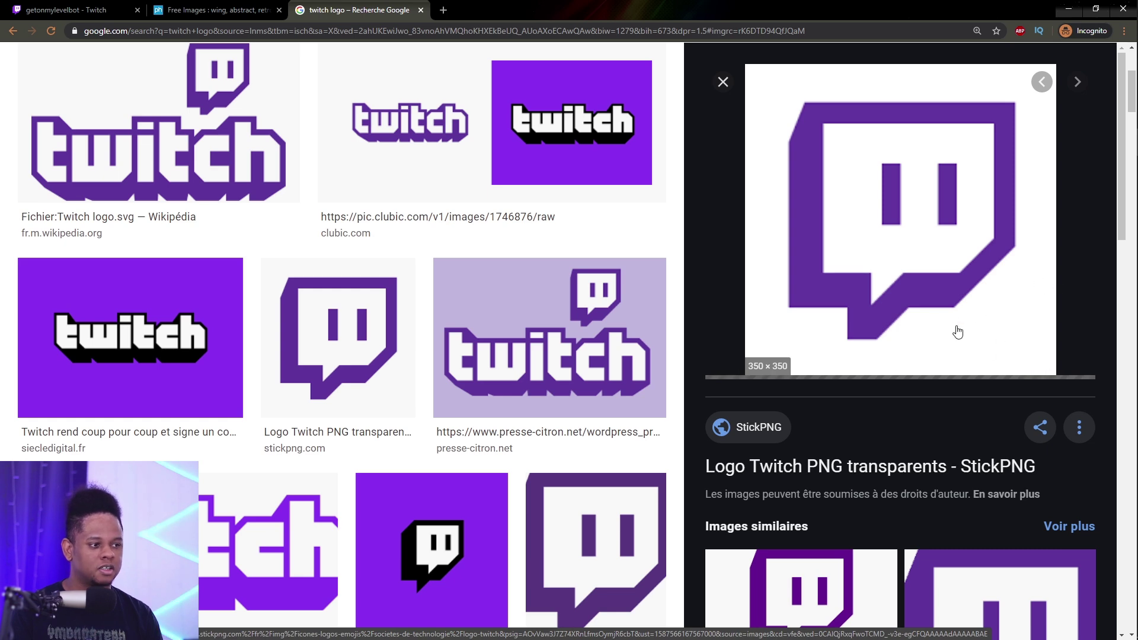
pyautogui.scroll(1, 958, 332)
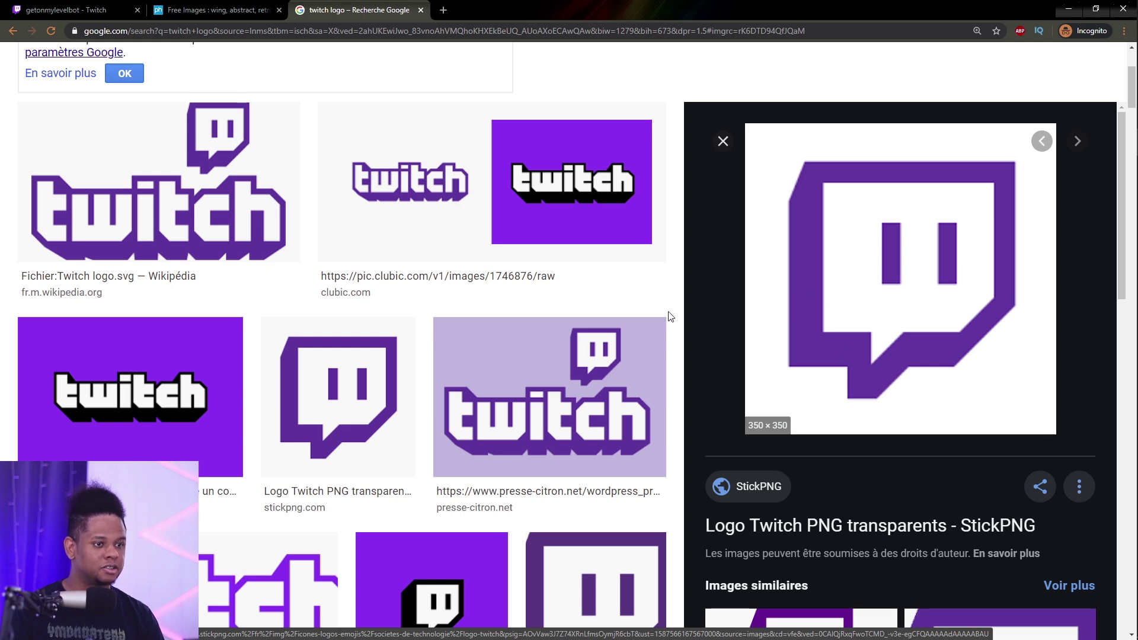
pyautogui.click(92, 189)
pyautogui.scroll(-1, 981, 348)
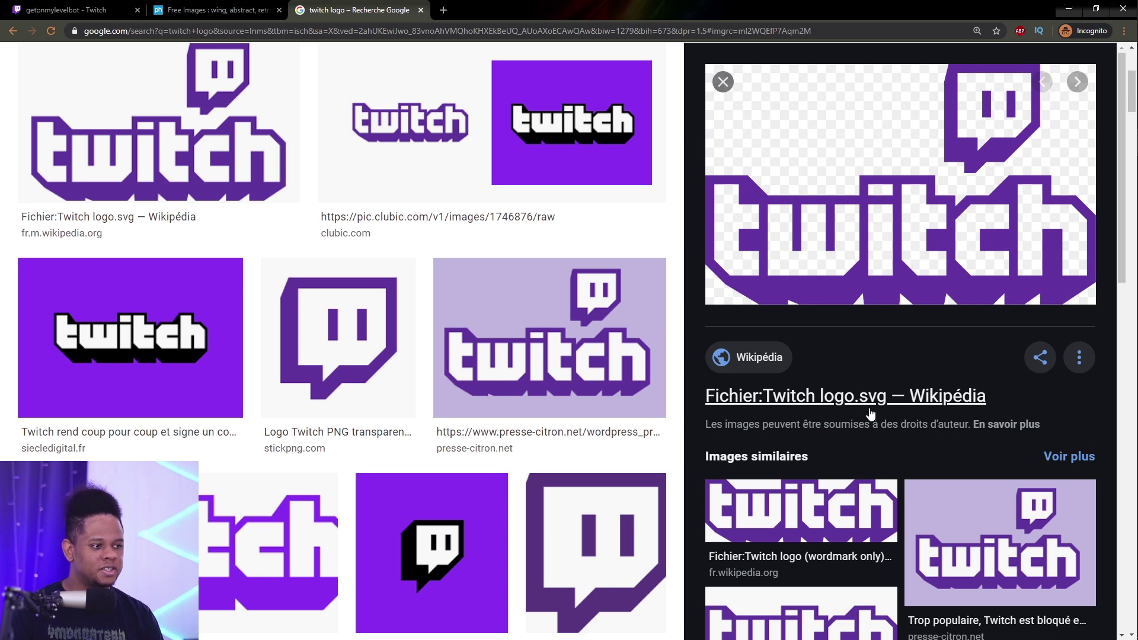
pyautogui.scroll(-3, 226, 388)
pyautogui.click(582, 415)
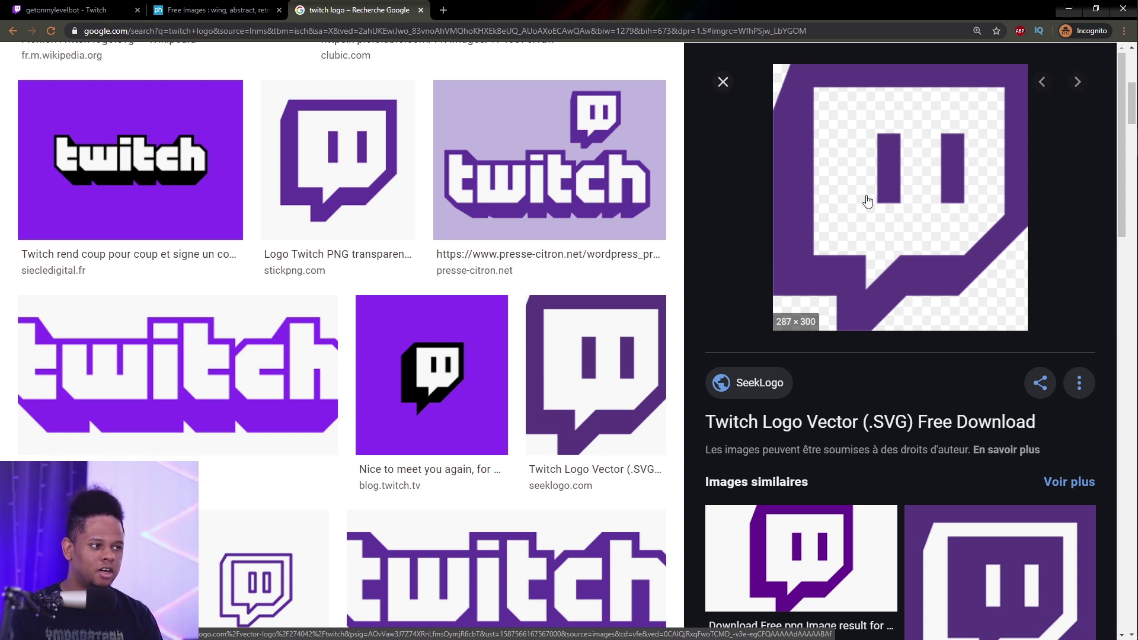
pyautogui.click(1126, 283)
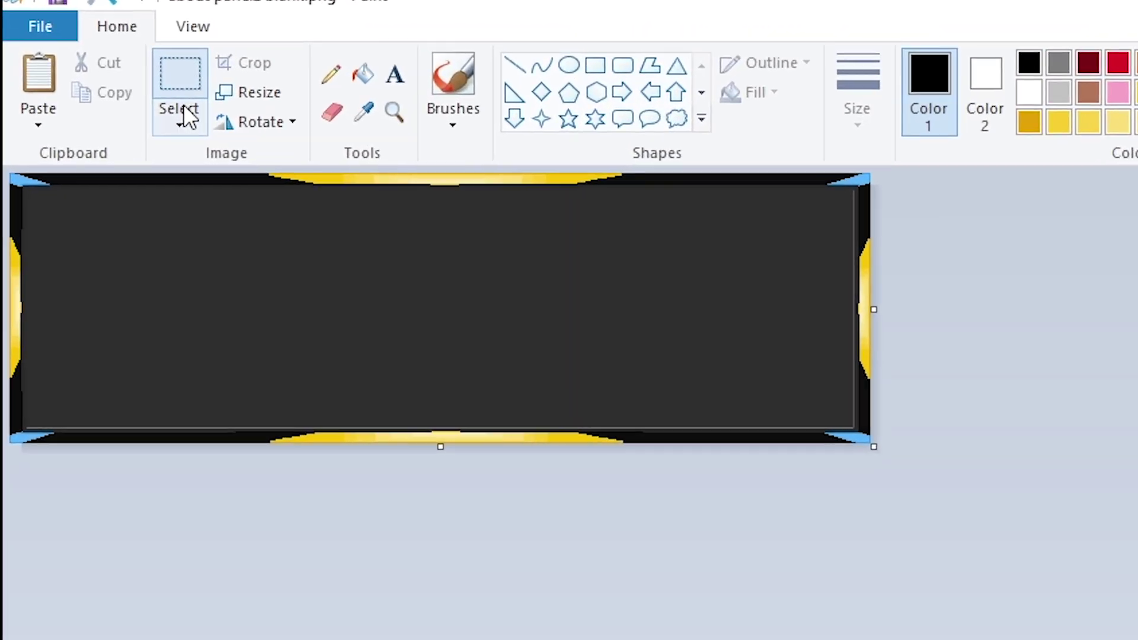
# - Enable transparent selection and paste the Twitch logo PNG from file
pyautogui.click(194, 142)
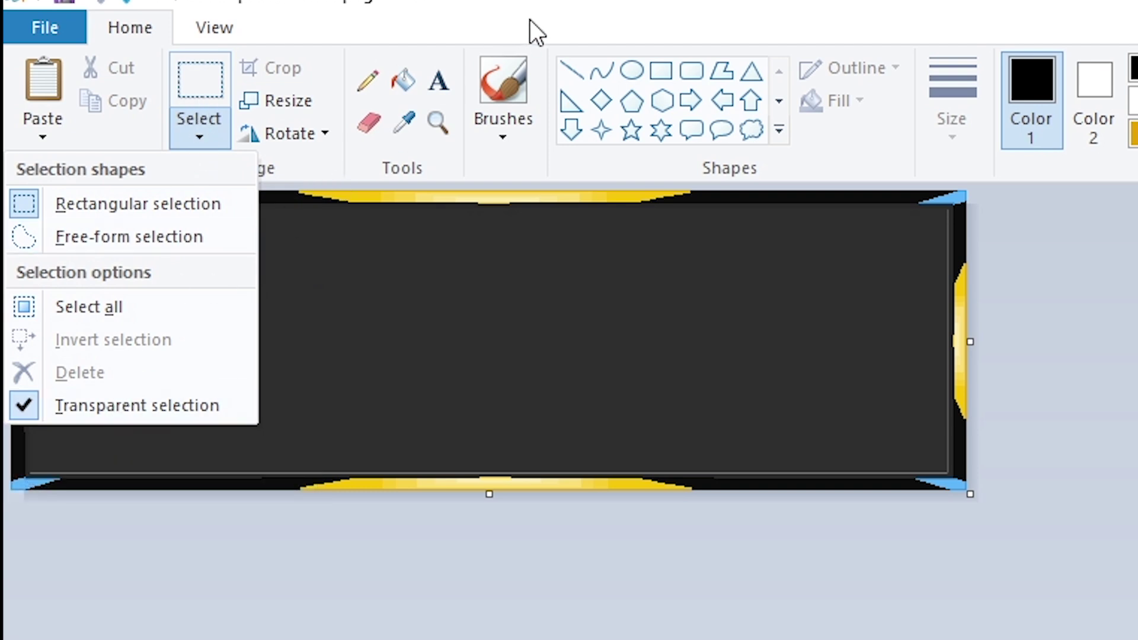
pyautogui.click(574, 8)
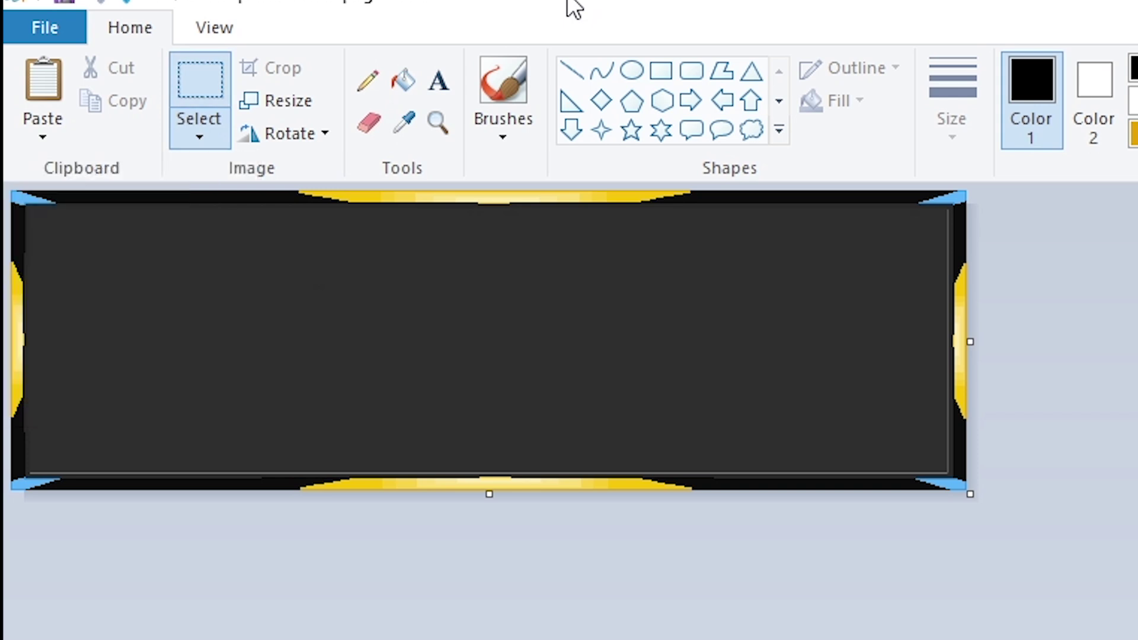
pyautogui.click(49, 140)
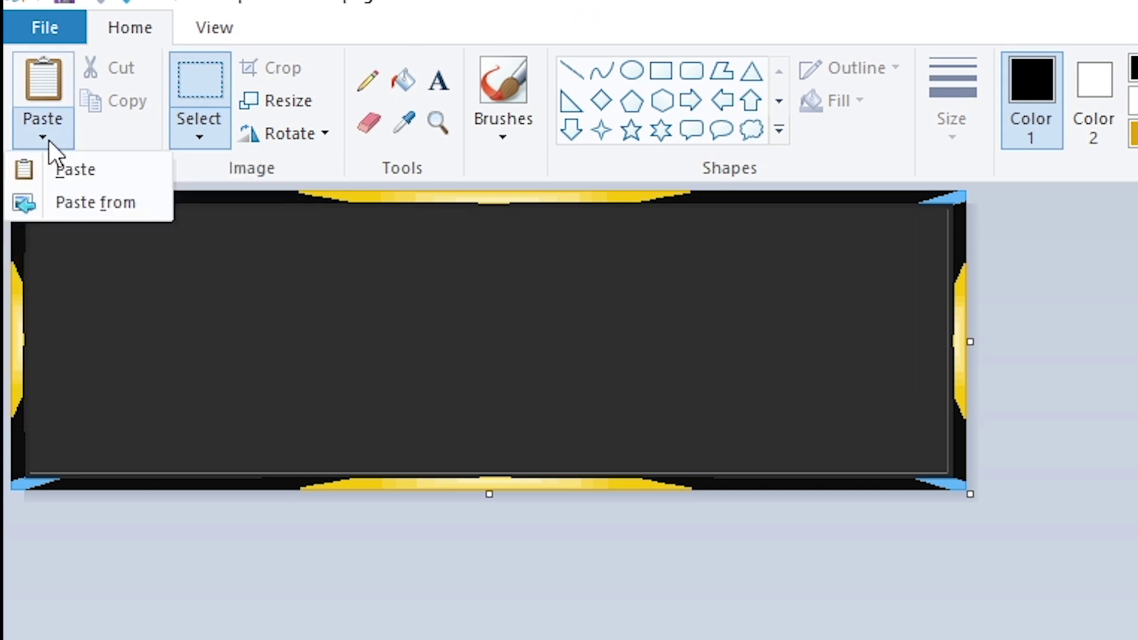
pyautogui.click(67, 205)
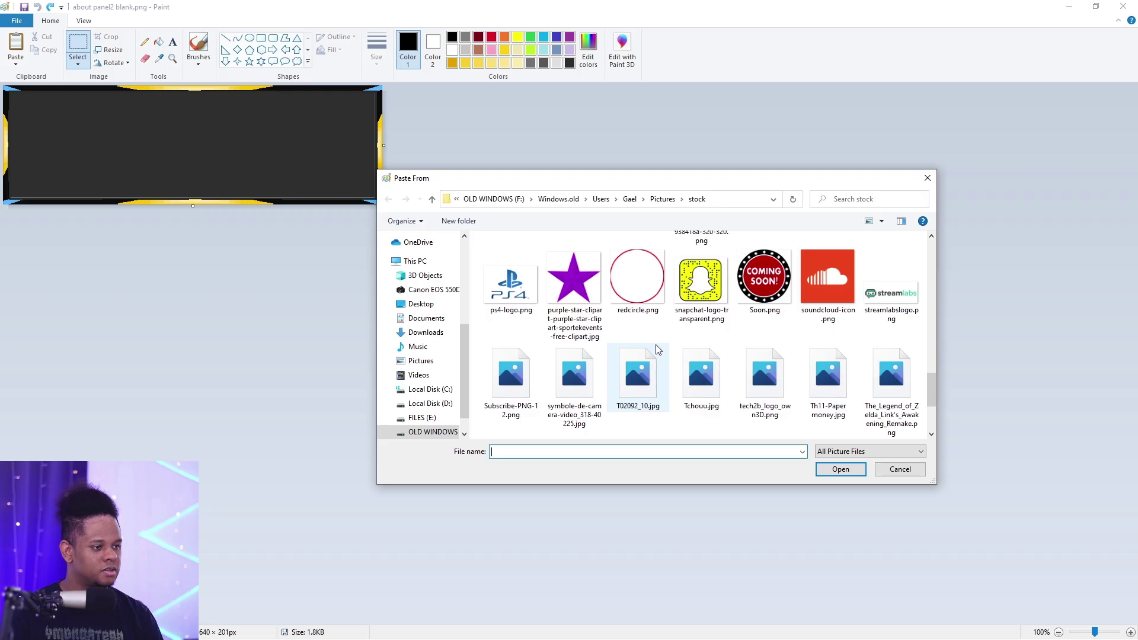
pyautogui.scroll(-5, 657, 350)
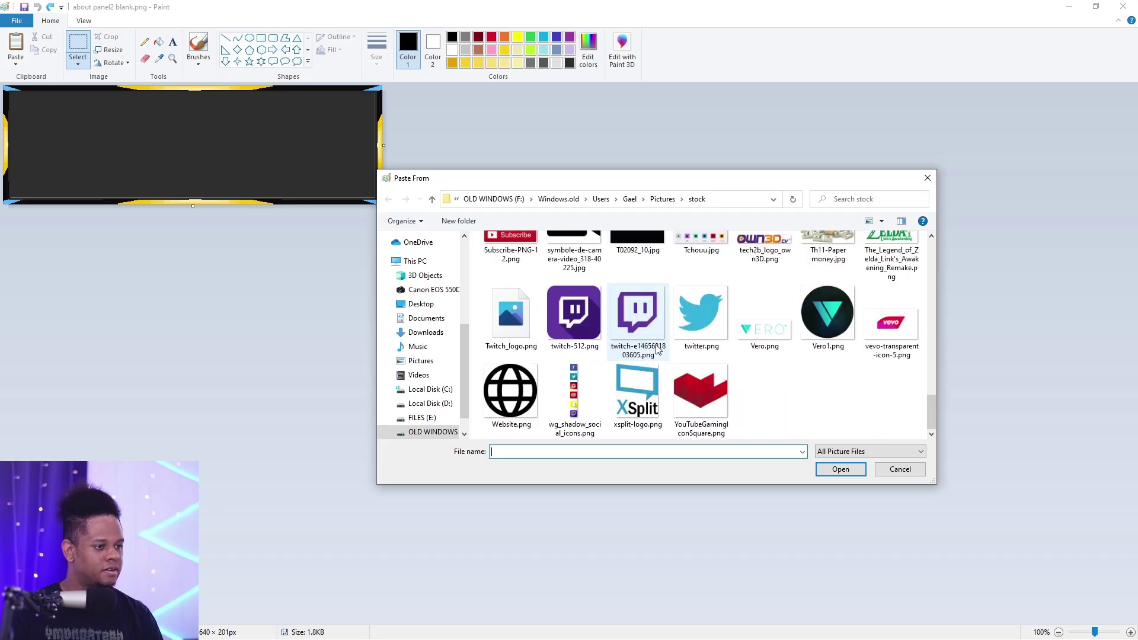
pyautogui.doubleClick(637, 329)
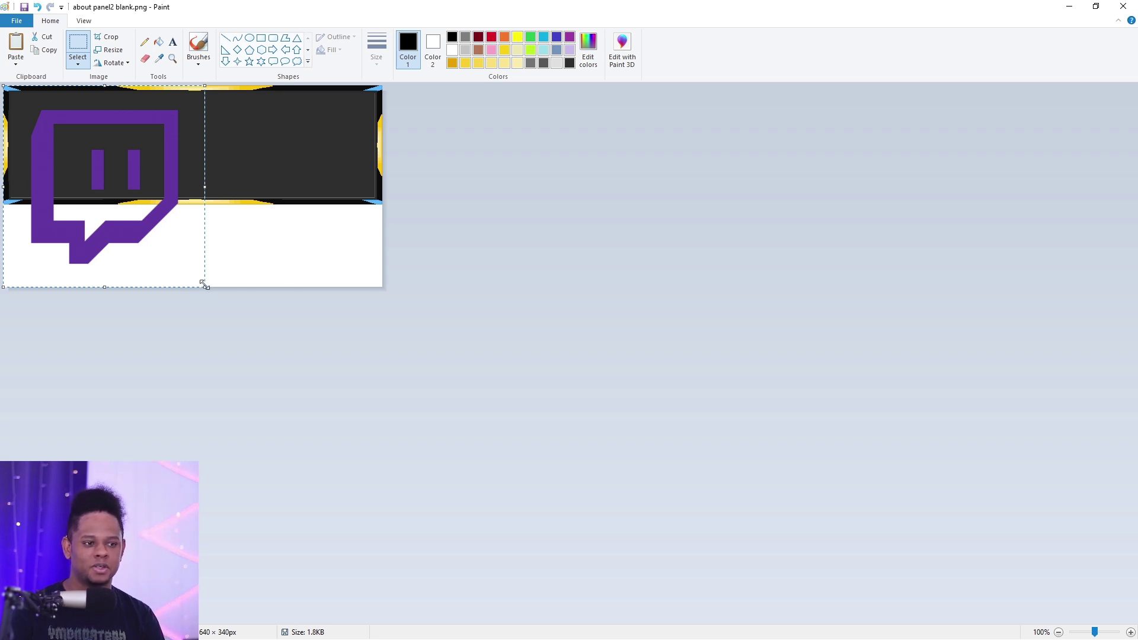
# - Shrink the Twitch logo to the panel height and place it at the left end
pyautogui.moveTo(203, 281); pyautogui.dragTo(157, 179)
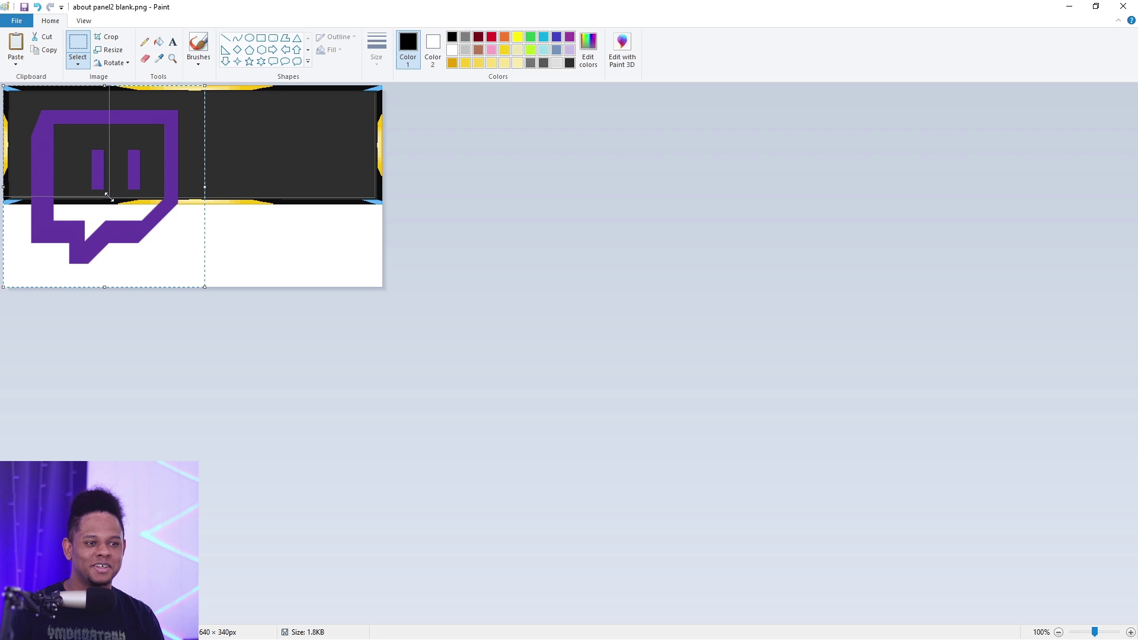
pyautogui.moveTo(114, 196); pyautogui.dragTo(114, 195)
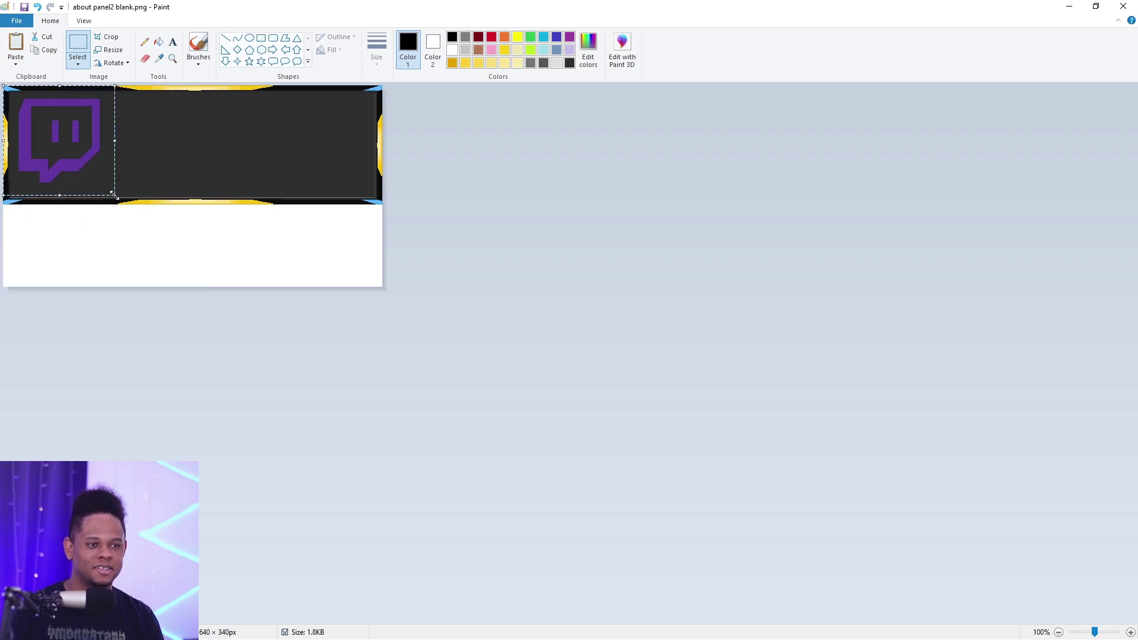
pyautogui.moveTo(66, 157)
pyautogui.mouseDown()
pyautogui.moveTo(81, 168)
pyautogui.moveTo(90, 142)
pyautogui.moveTo(72, 163)
pyautogui.mouseUp()
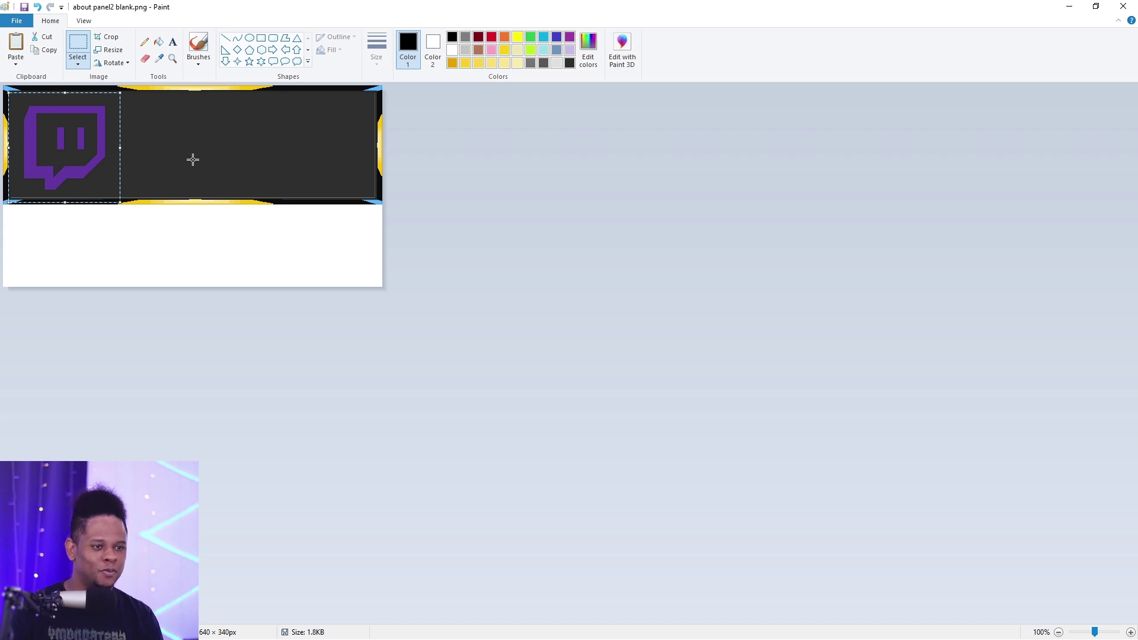
pyautogui.click(241, 163)
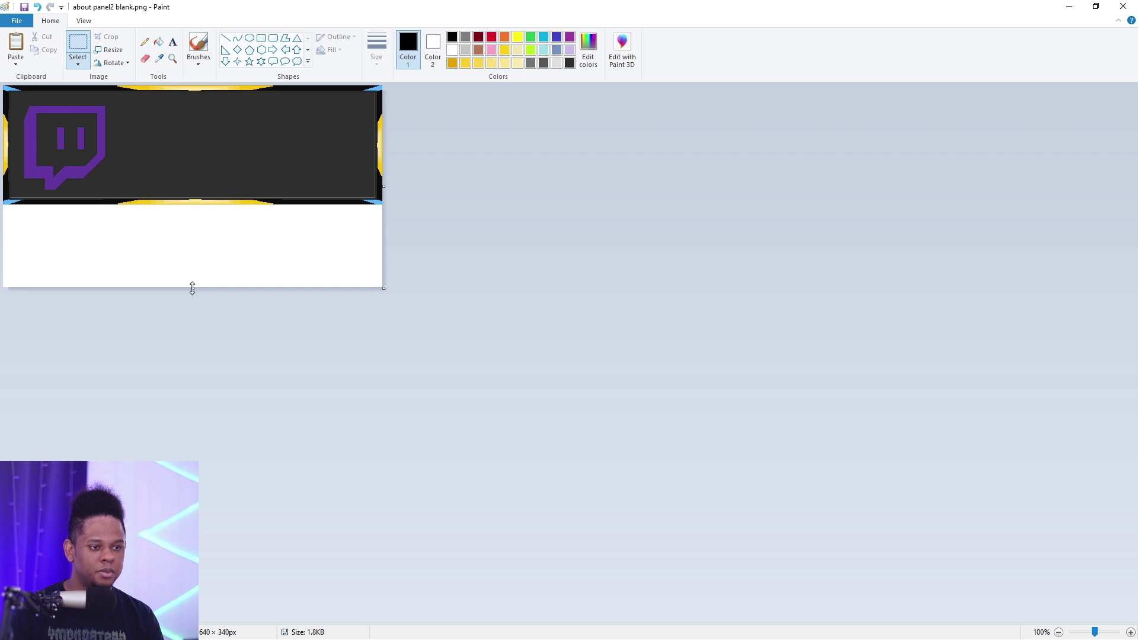